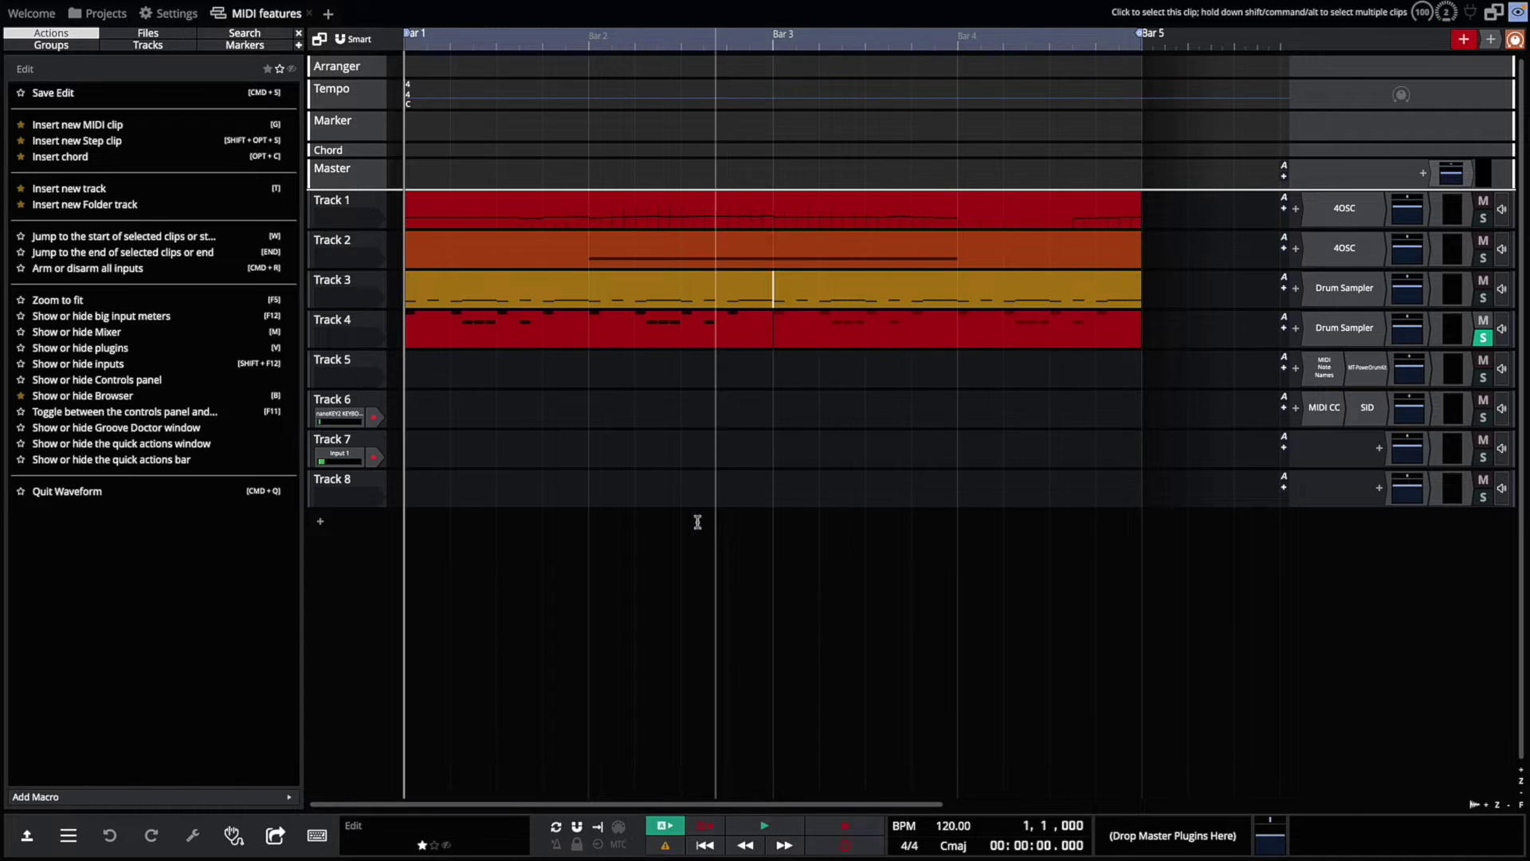
Step: Open Track 1's clip in the MIDI editor and shrink the note rows to show more pitches
double_click(628, 200)
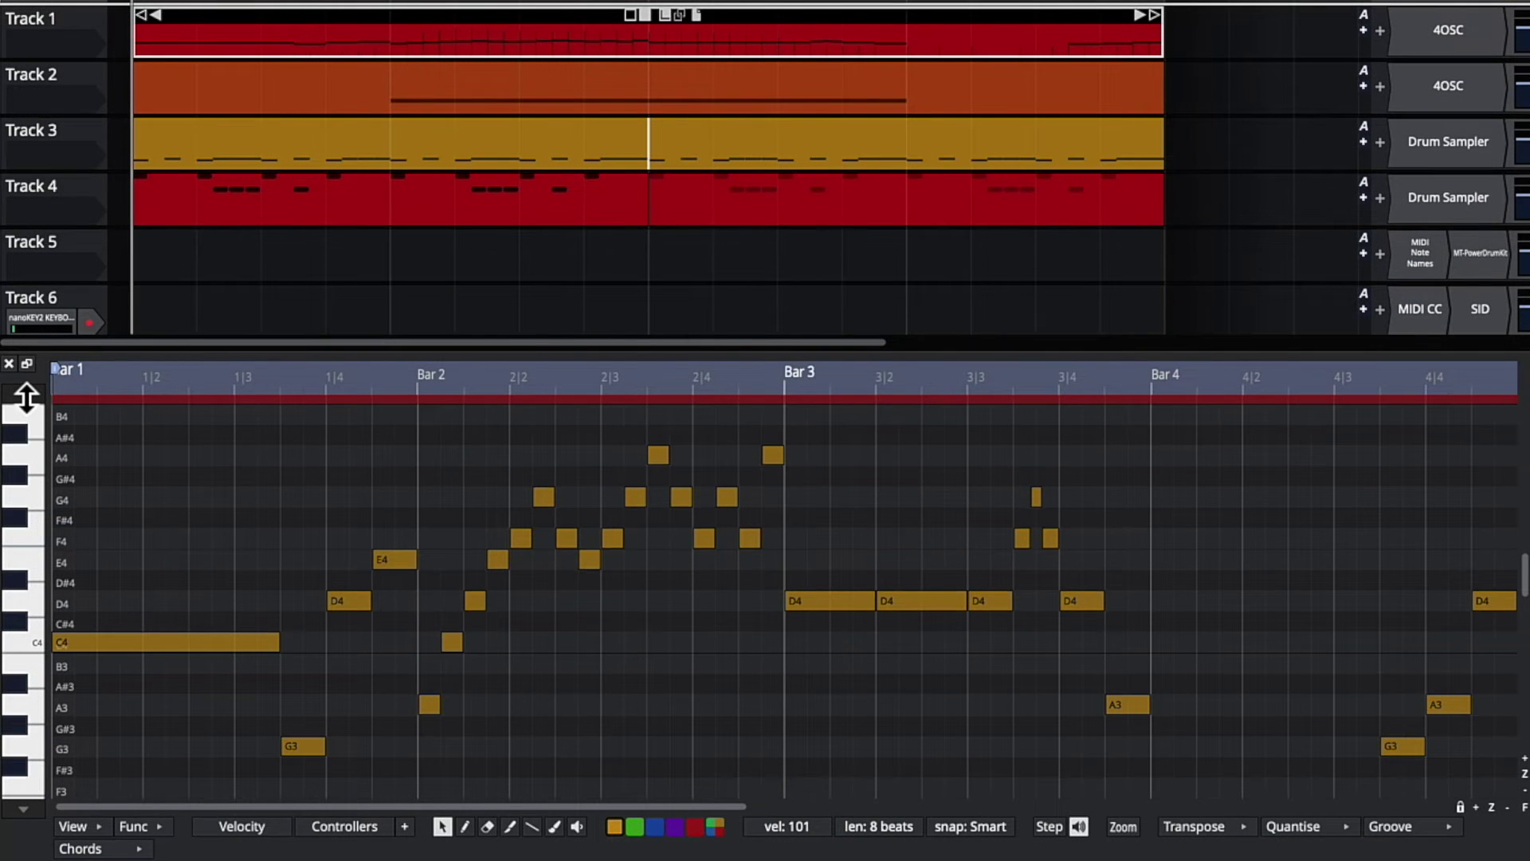
left_click_drag(26, 396, 28, 500)
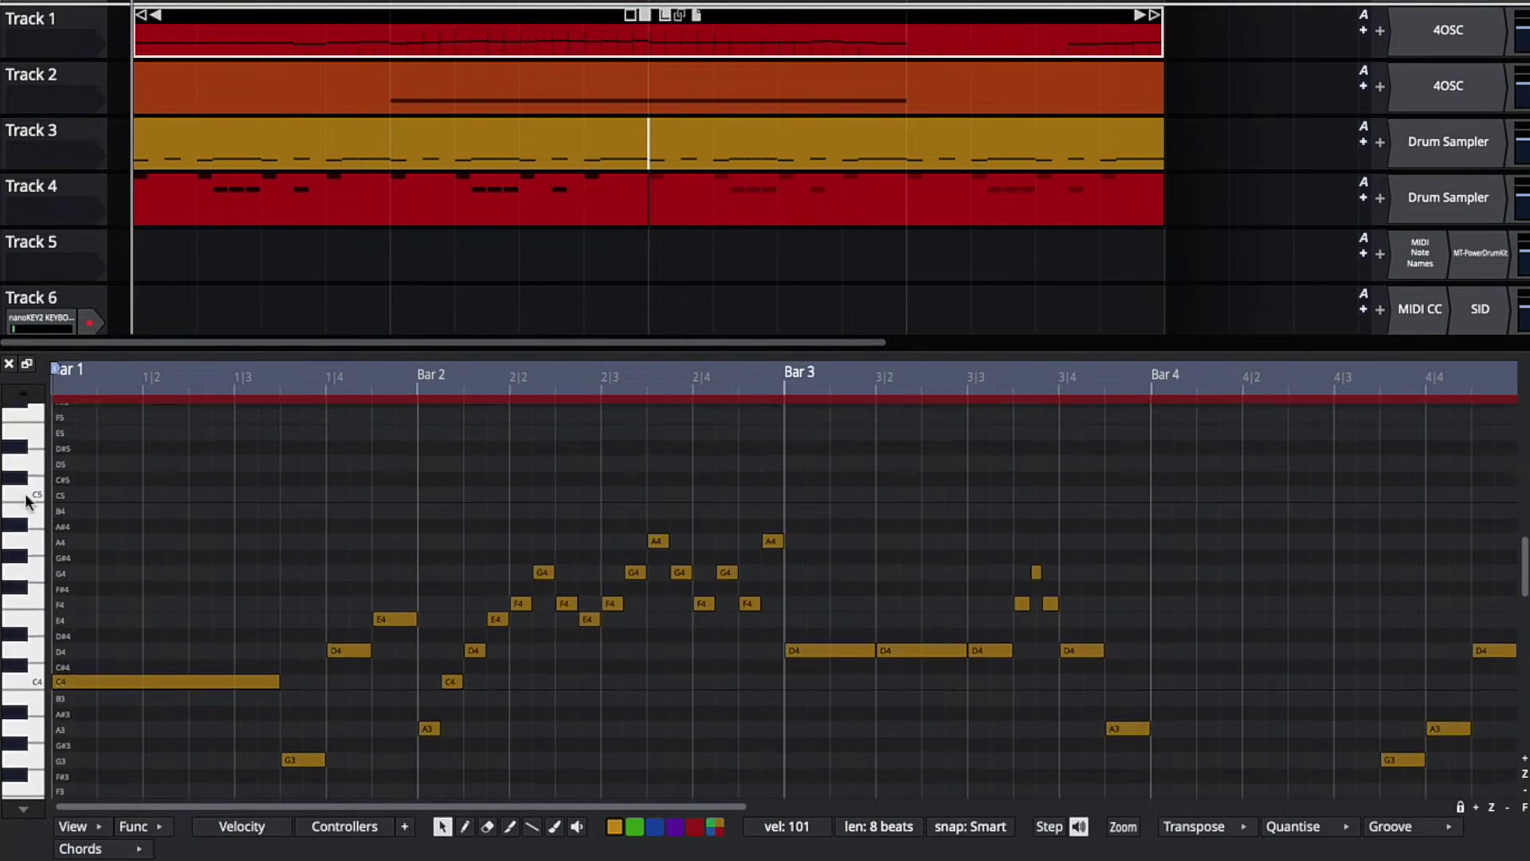
left_click_drag(27, 797, 27, 767)
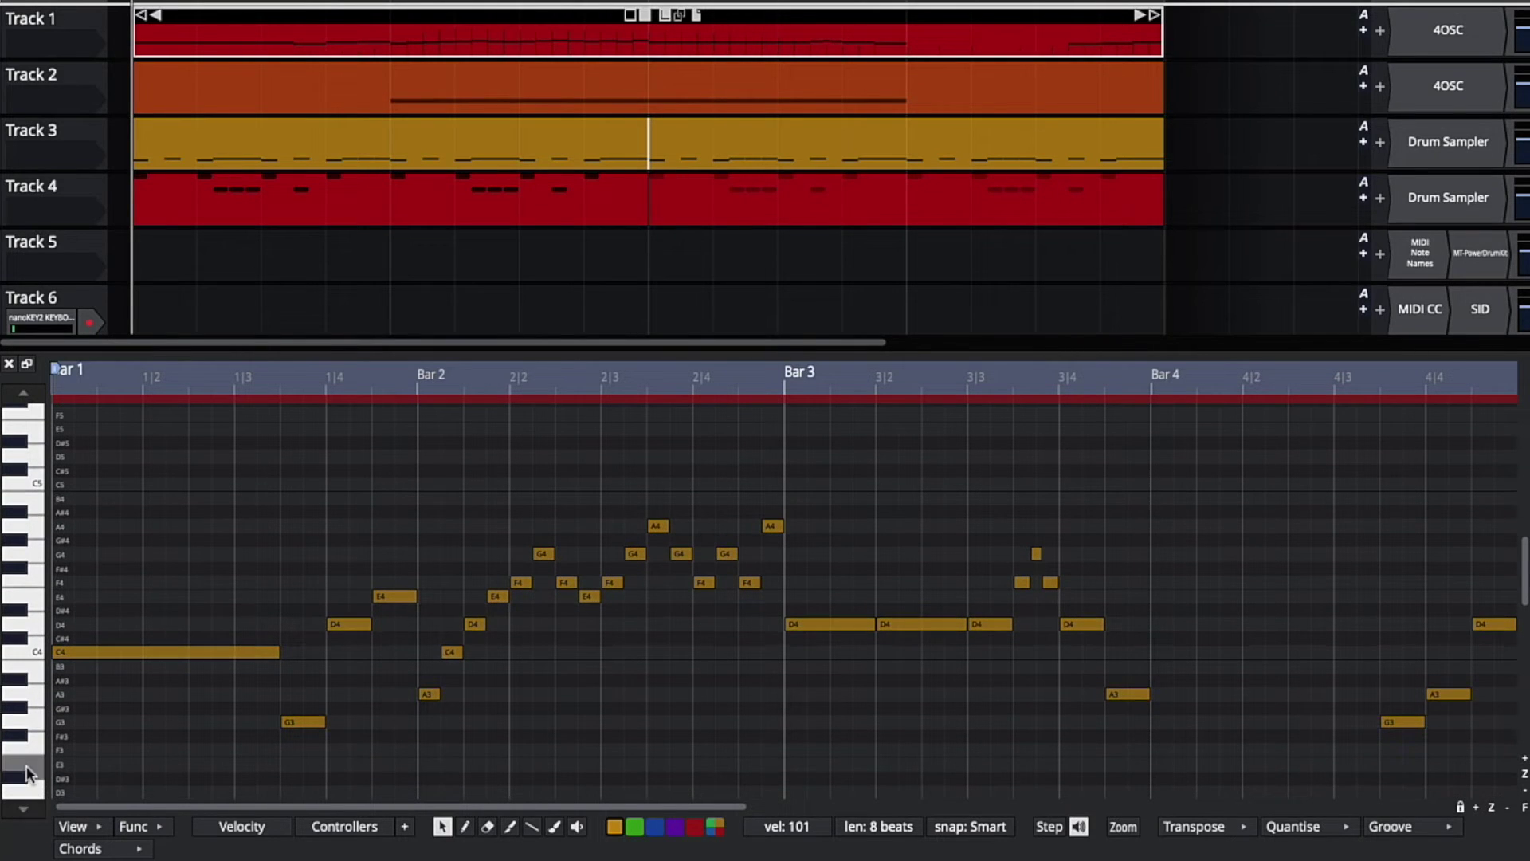
Step: Switch the note rows between notes in key and notes in use, ending on all notes
left_click(87, 829)
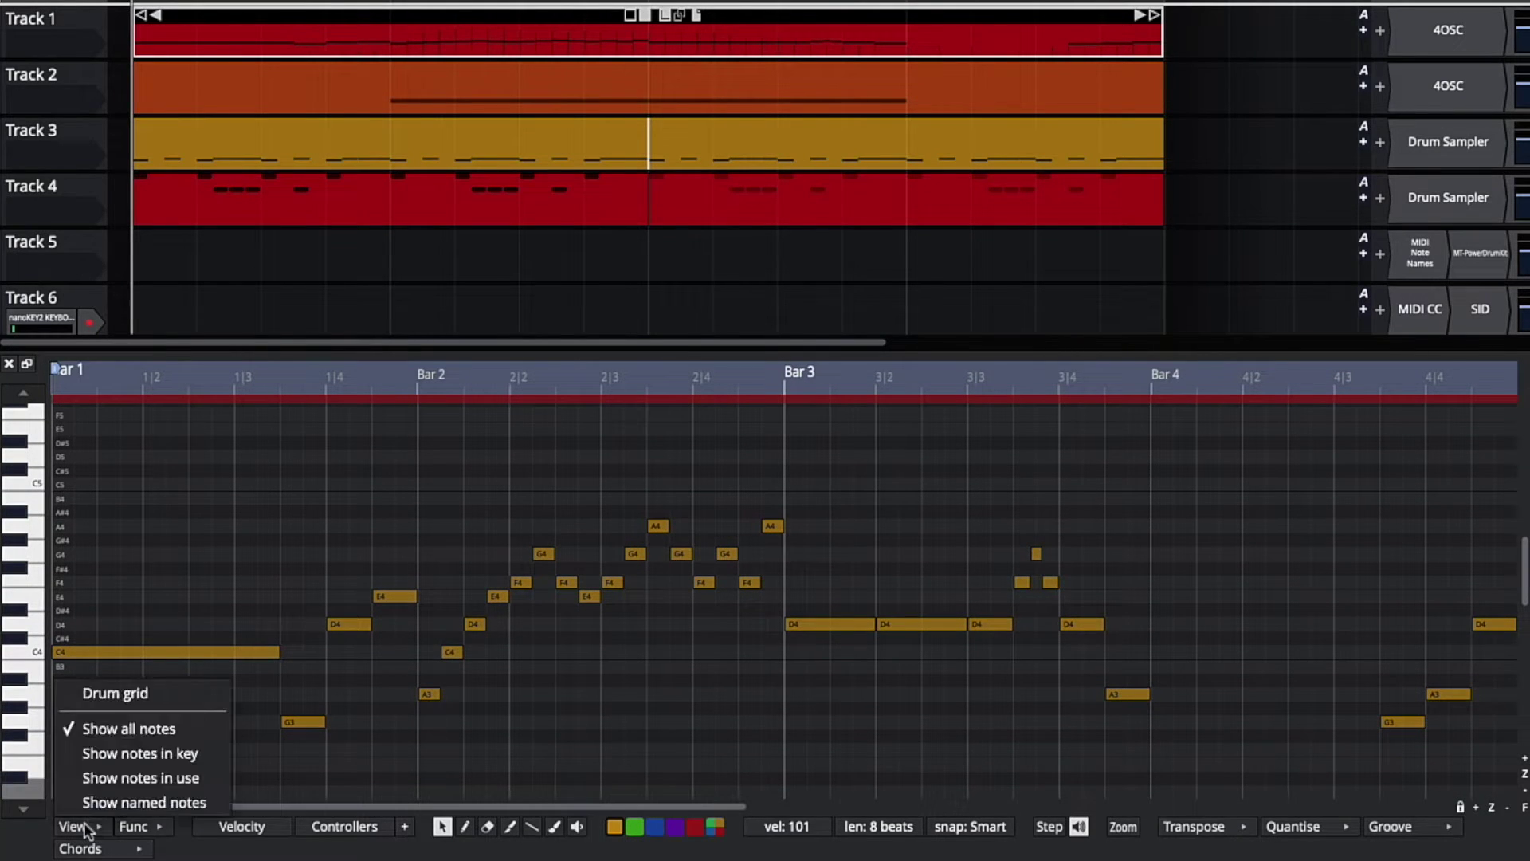
left_click(124, 752)
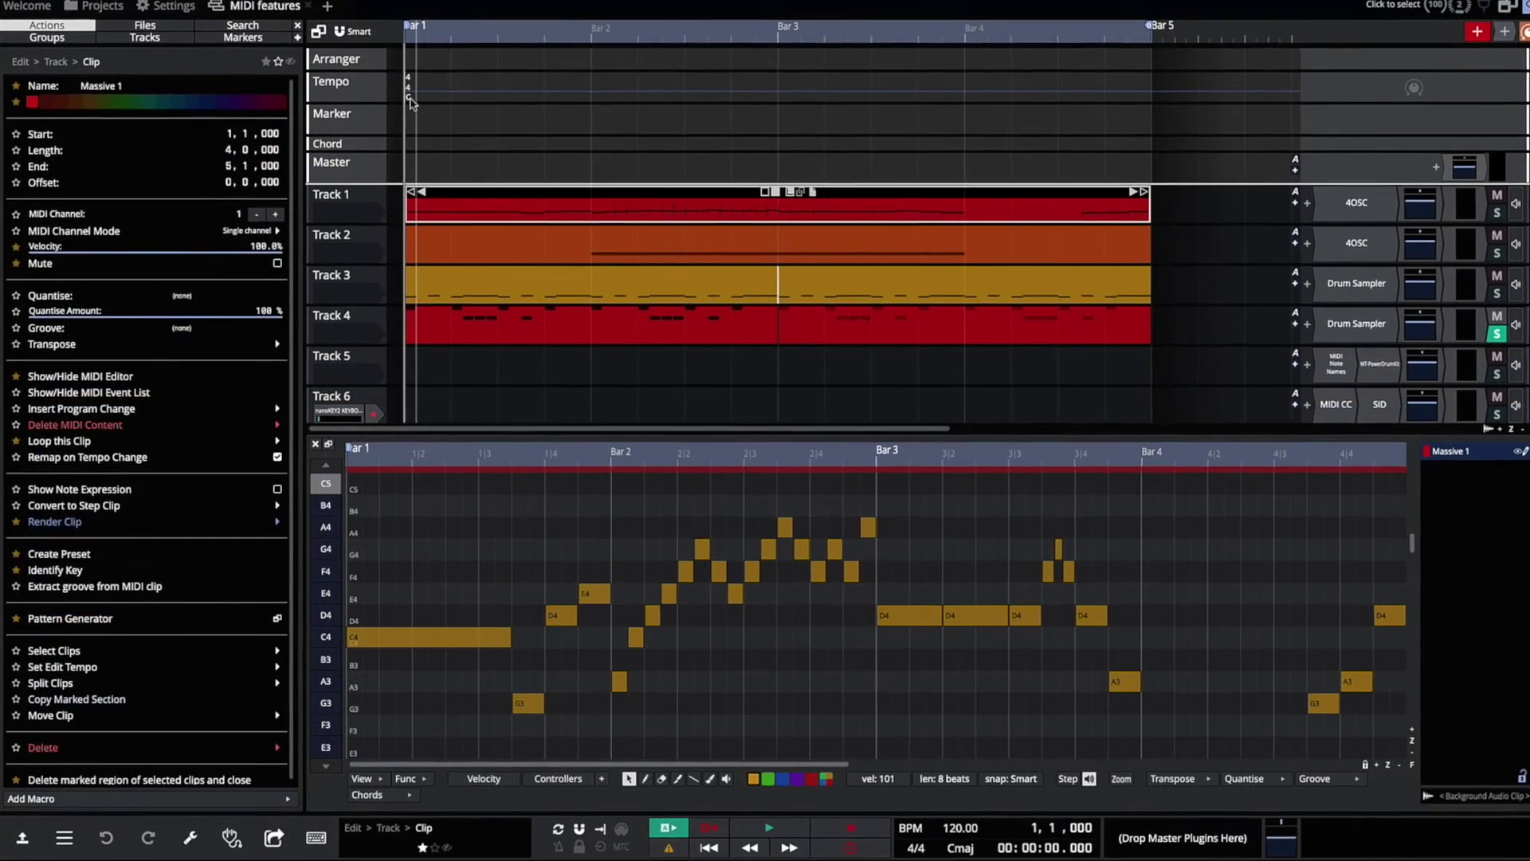
left_click(409, 99)
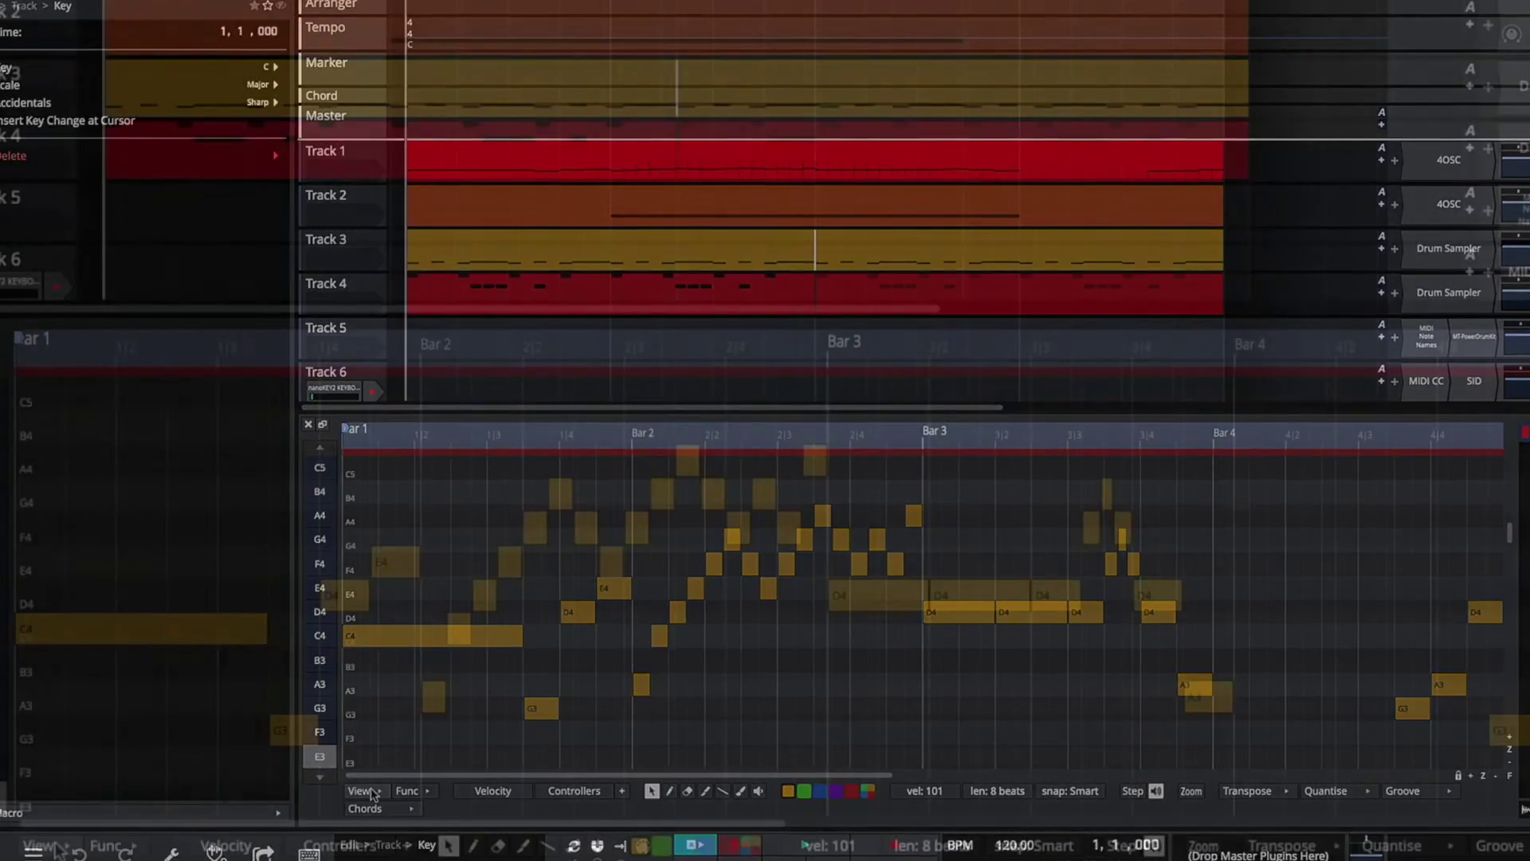
left_click(362, 791)
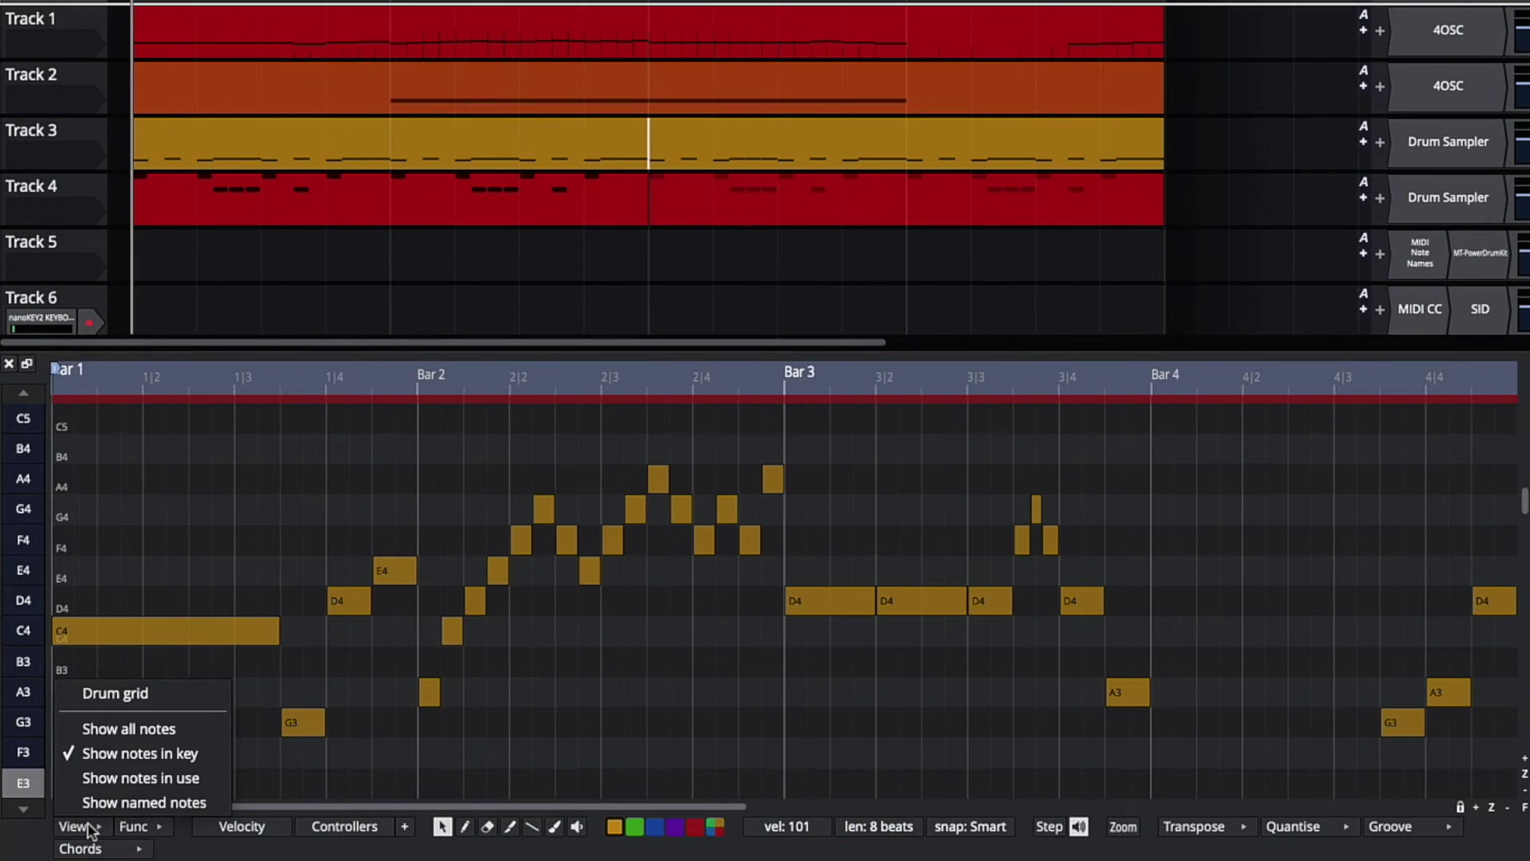
left_click(135, 779)
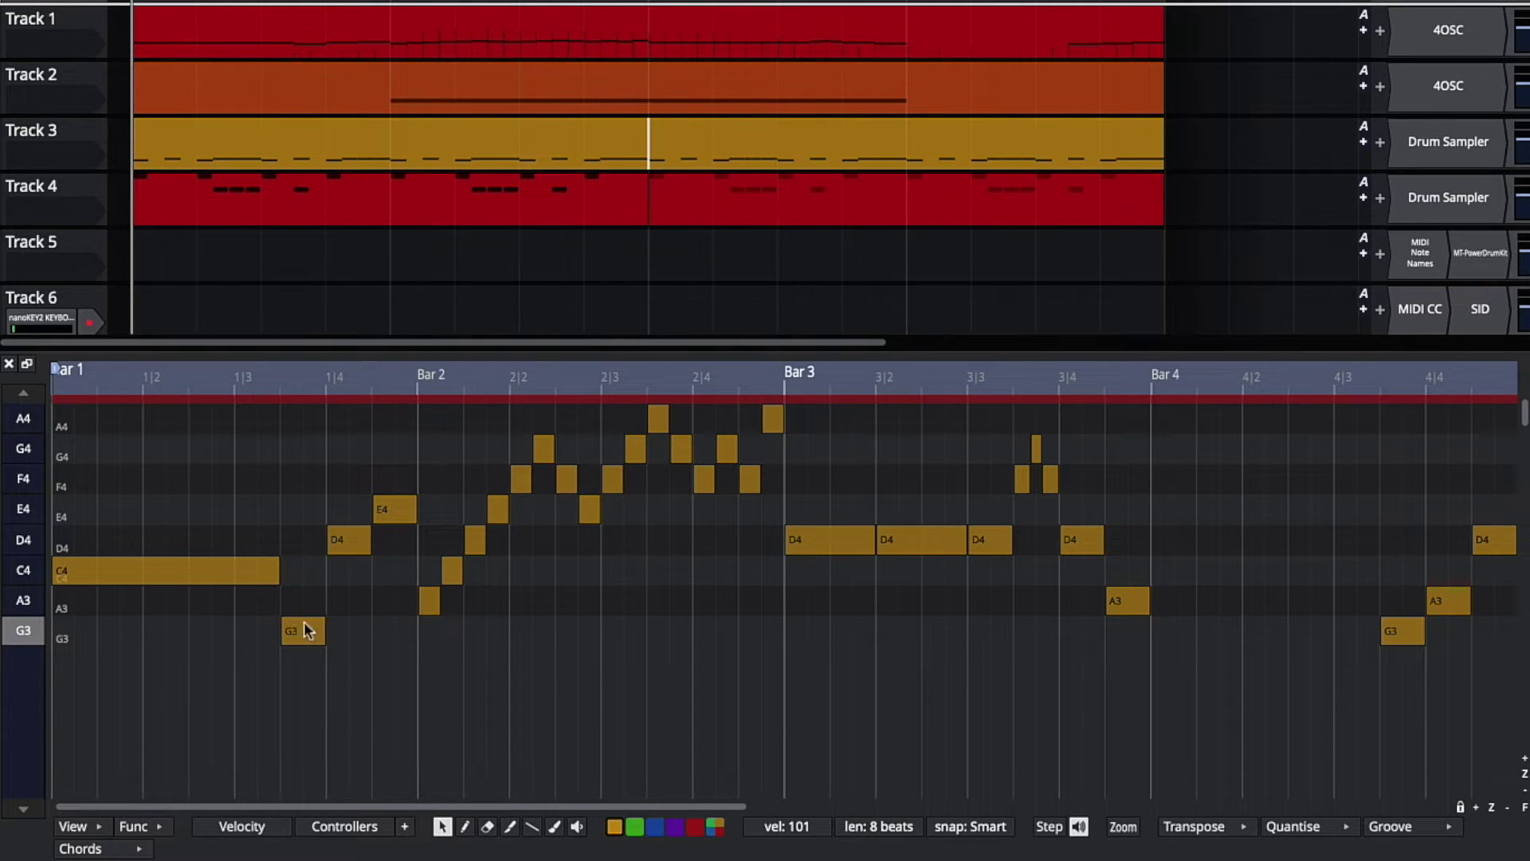
left_click(72, 826)
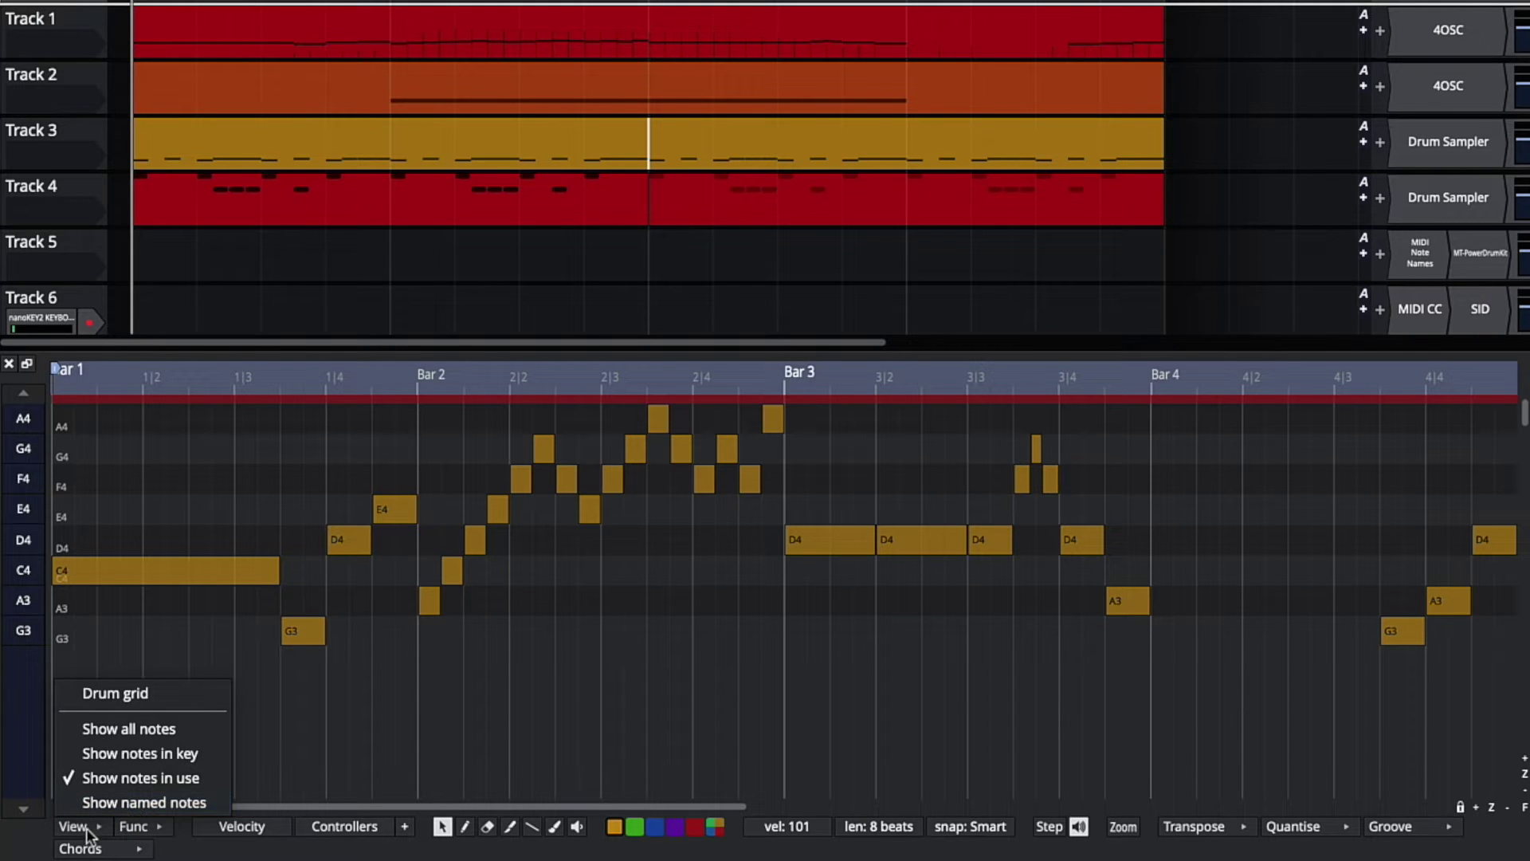
left_click(97, 730)
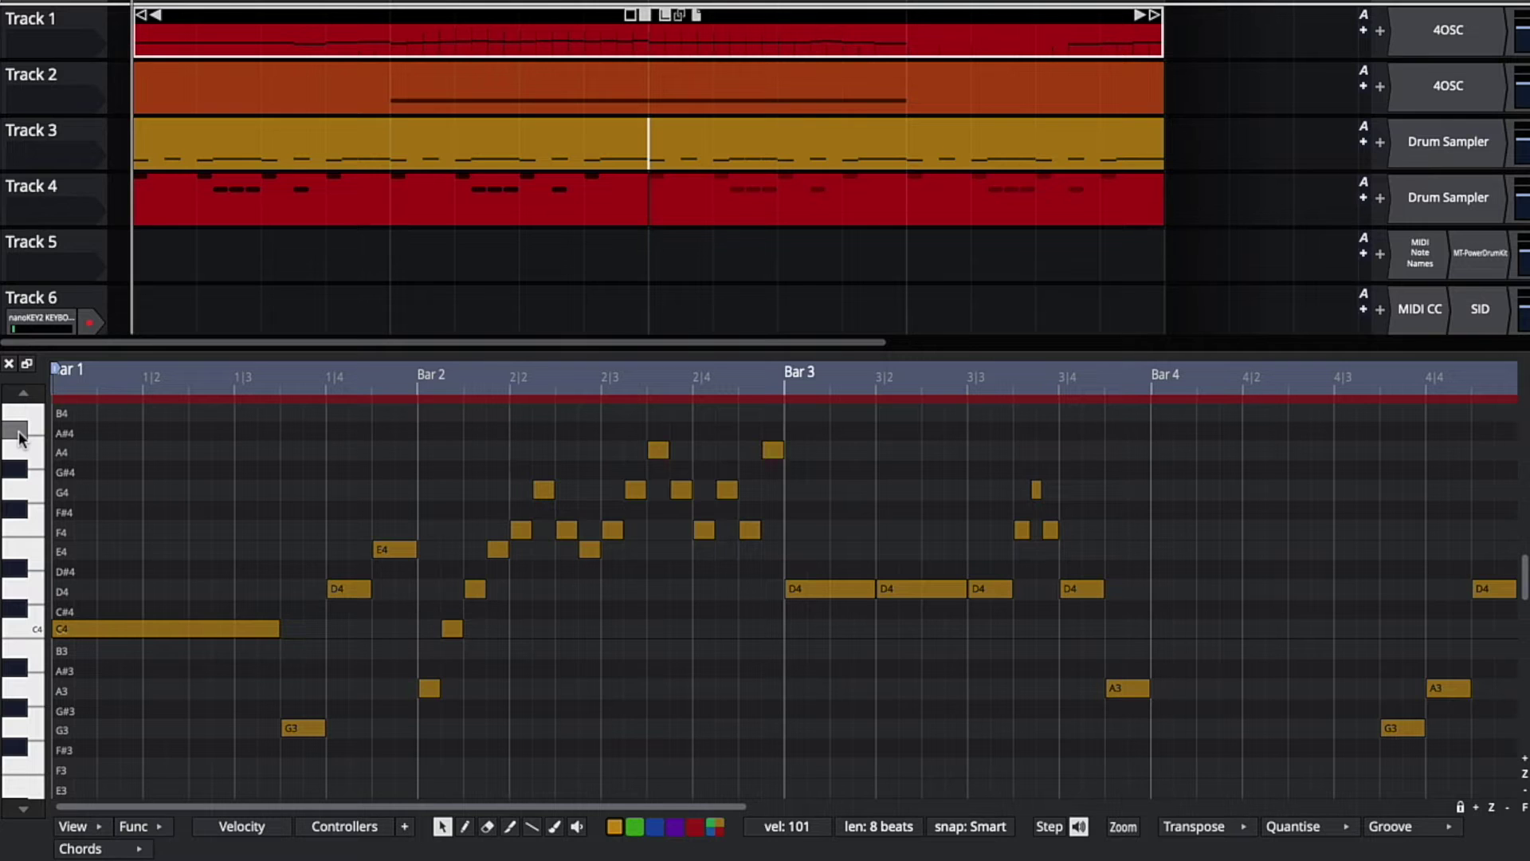
Step: Split the long opening C4 note at beats 1|2 and 1|3 into three C4 notes
left_click(511, 828)
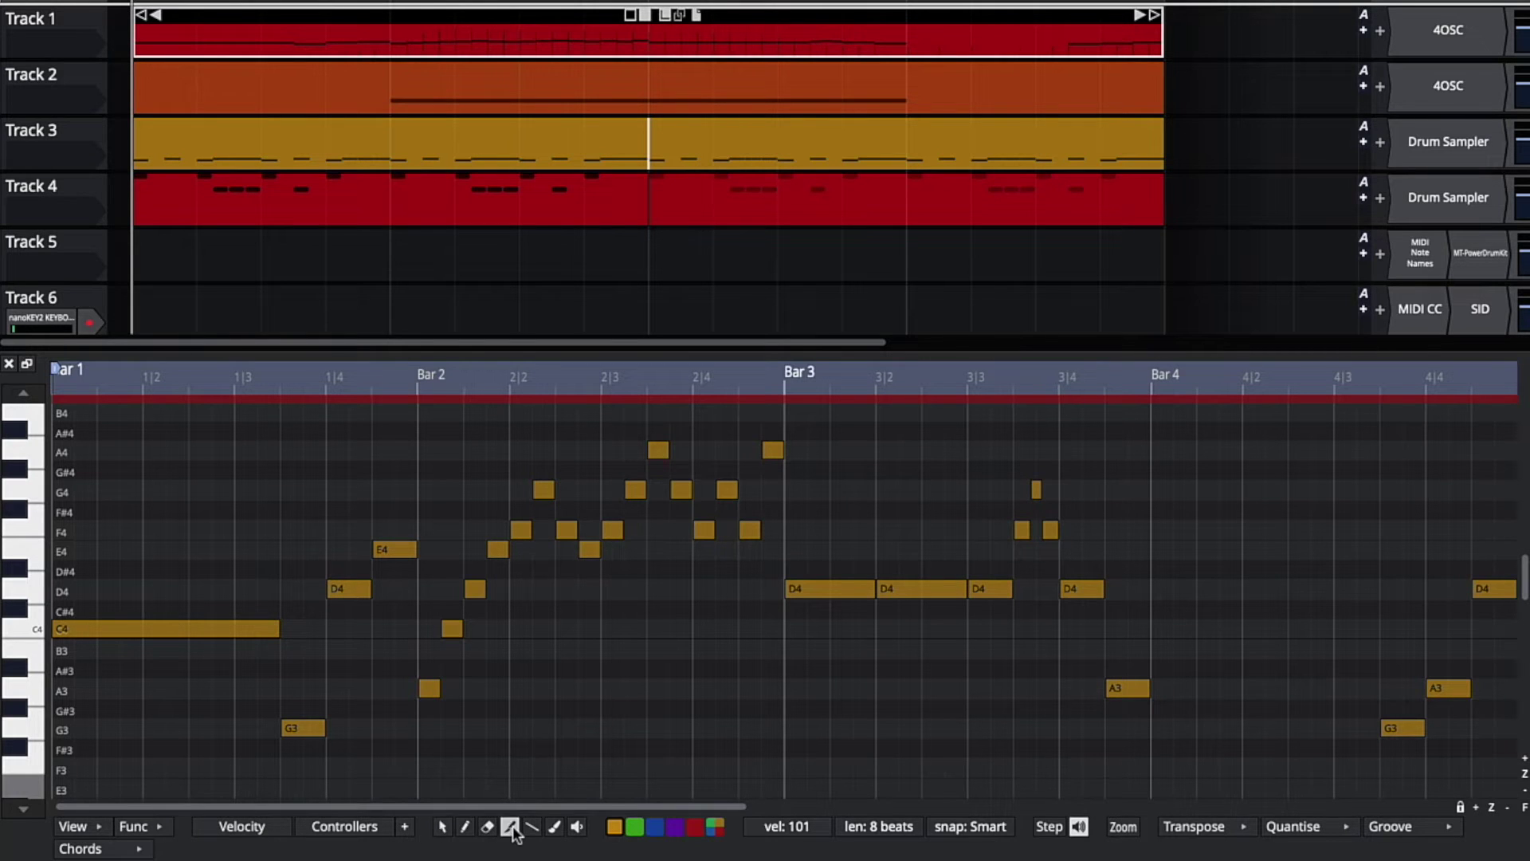
left_click(148, 621)
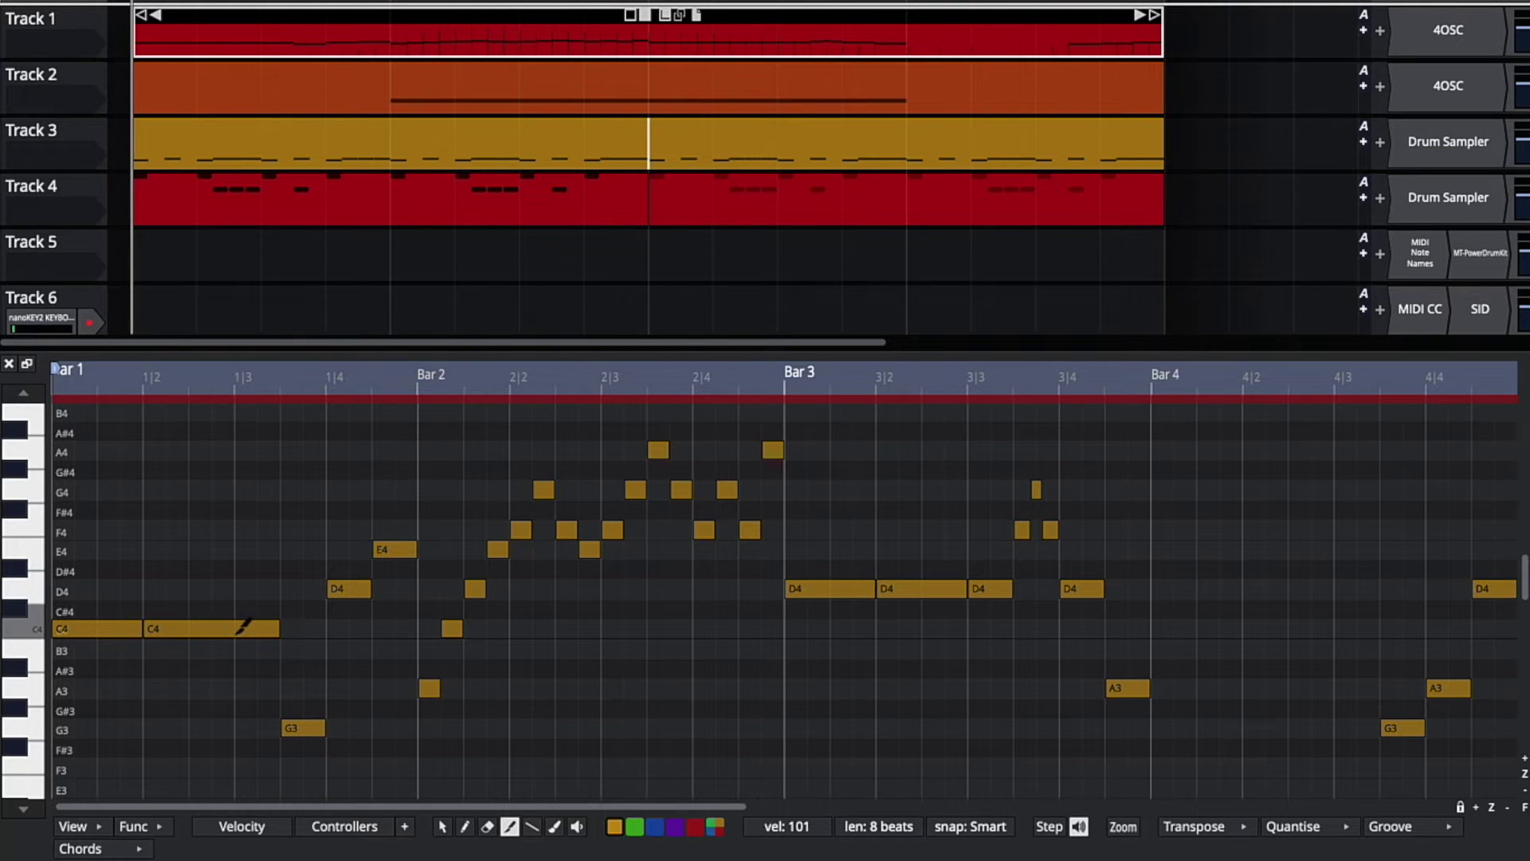
left_click(238, 628)
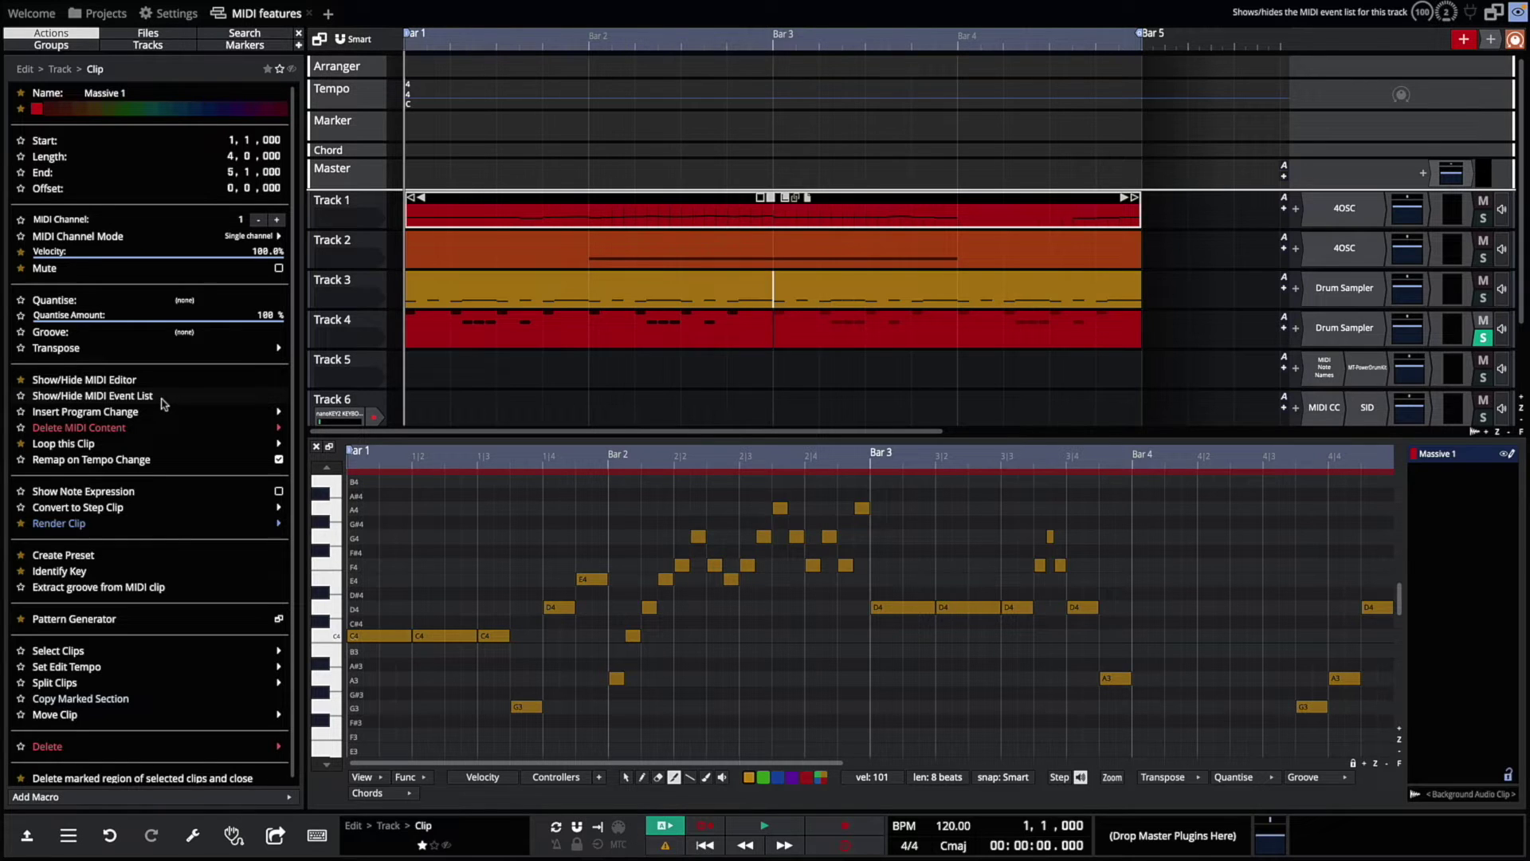
left_click(162, 397)
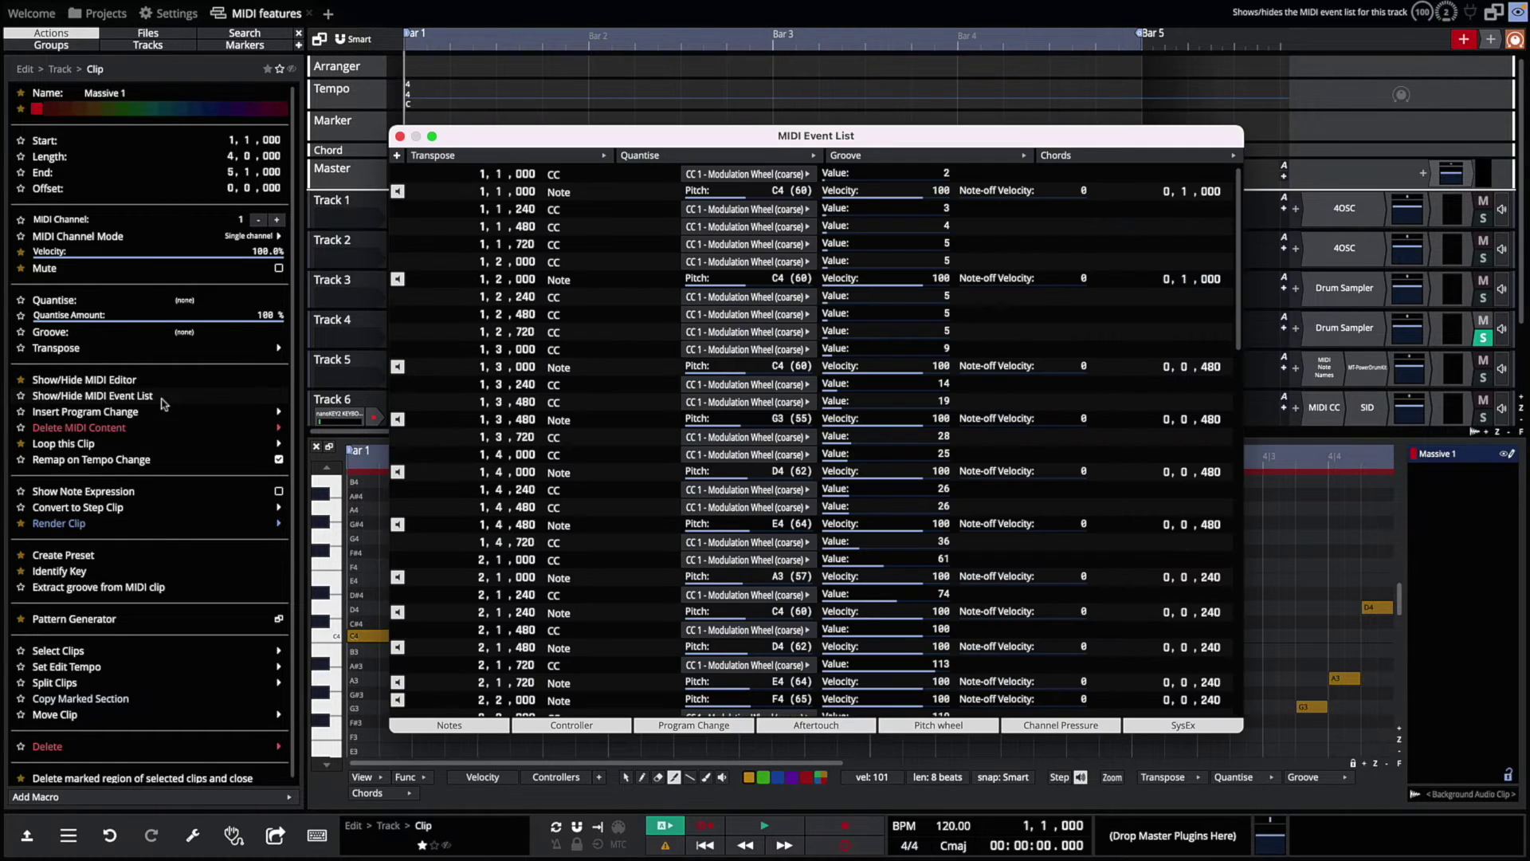
left_click(570, 725)
left_click(594, 727)
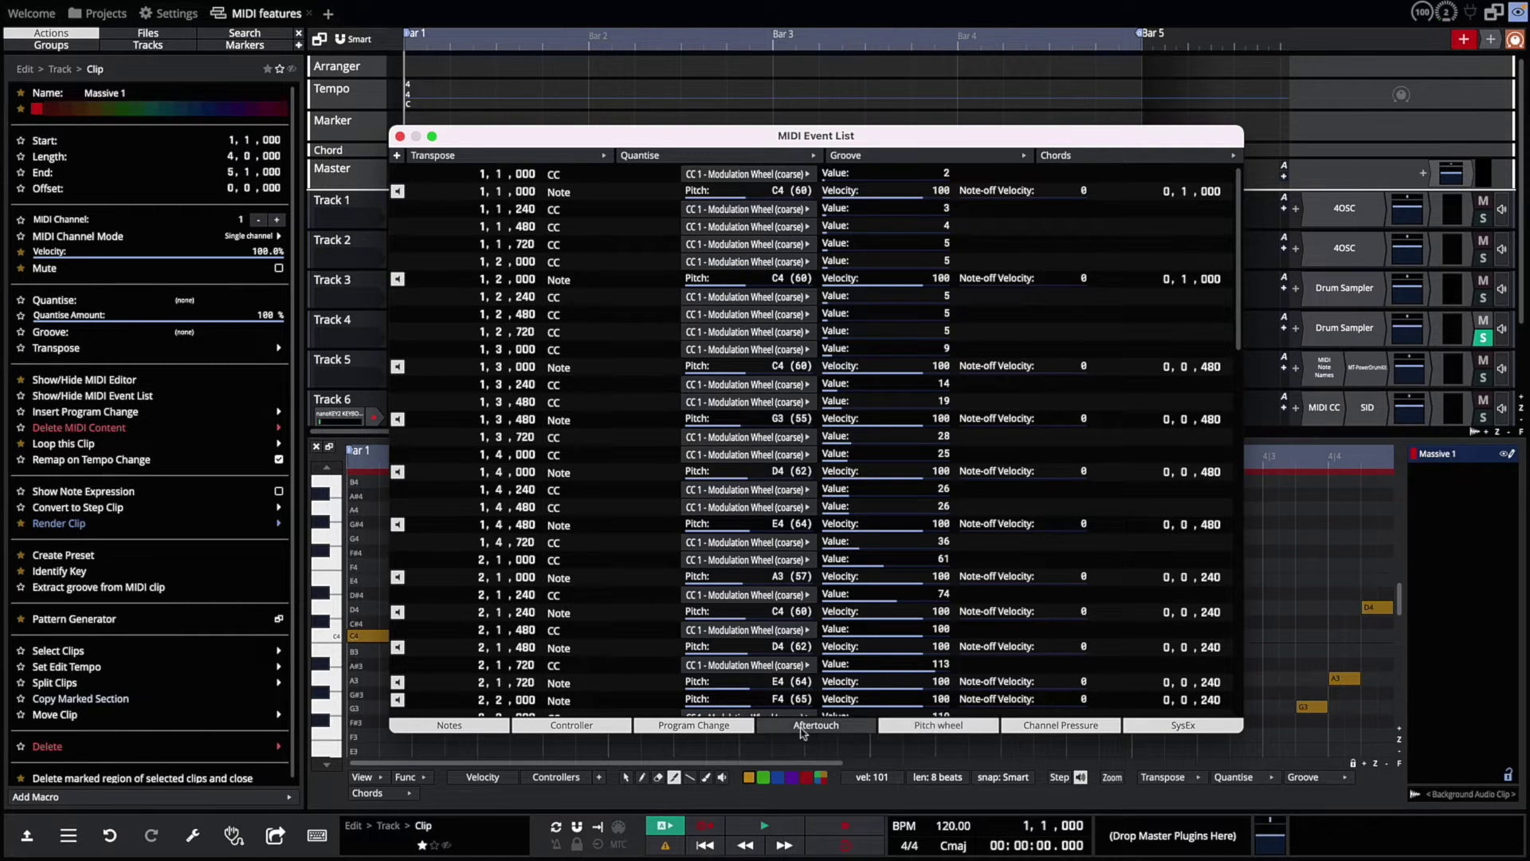
scroll(579, 492, "down", 15)
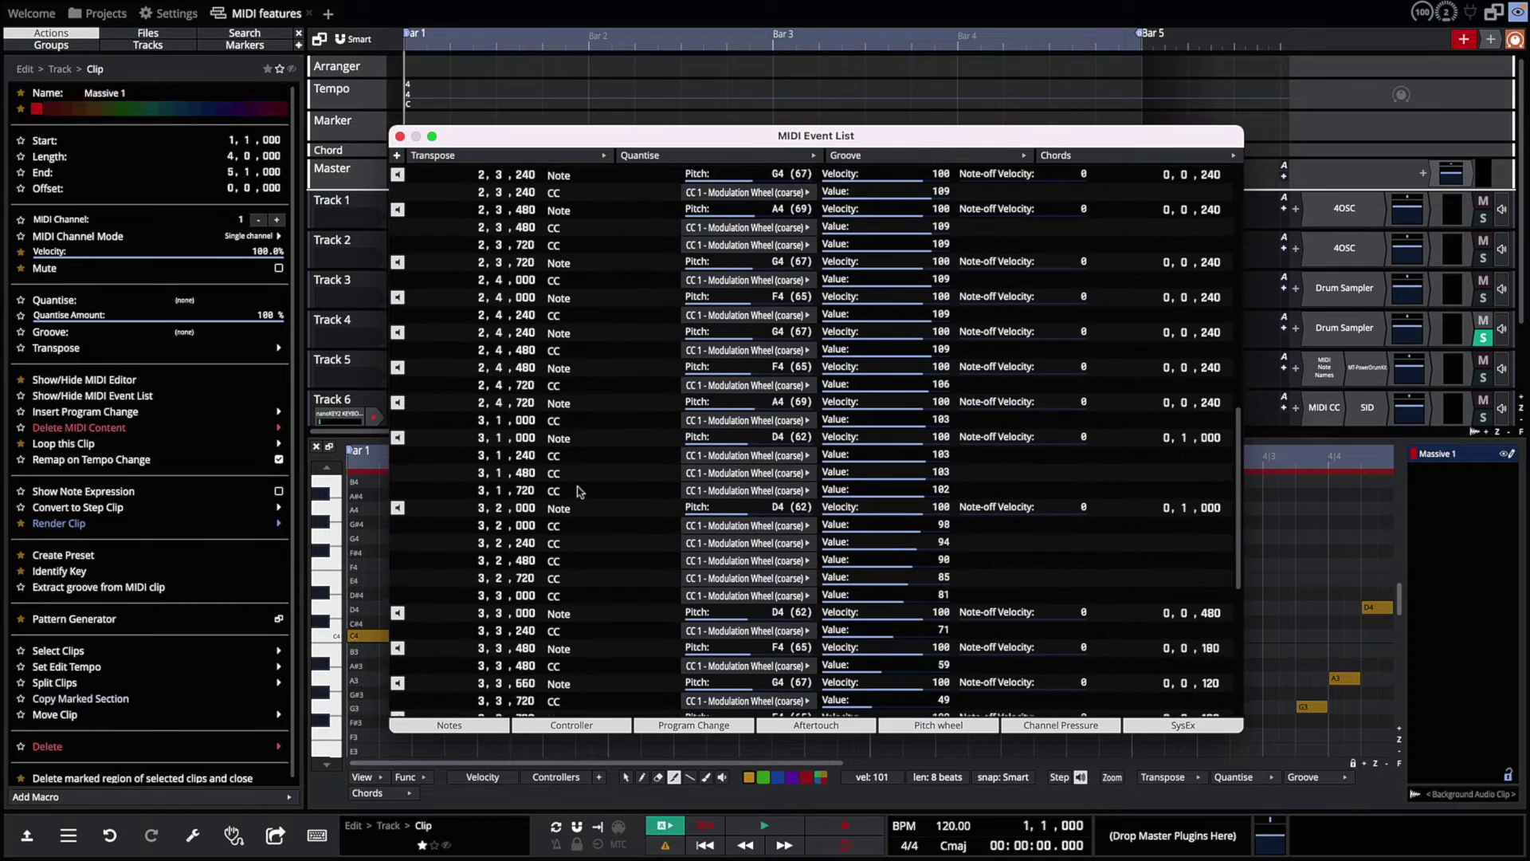
scroll(579, 491, "up", 15)
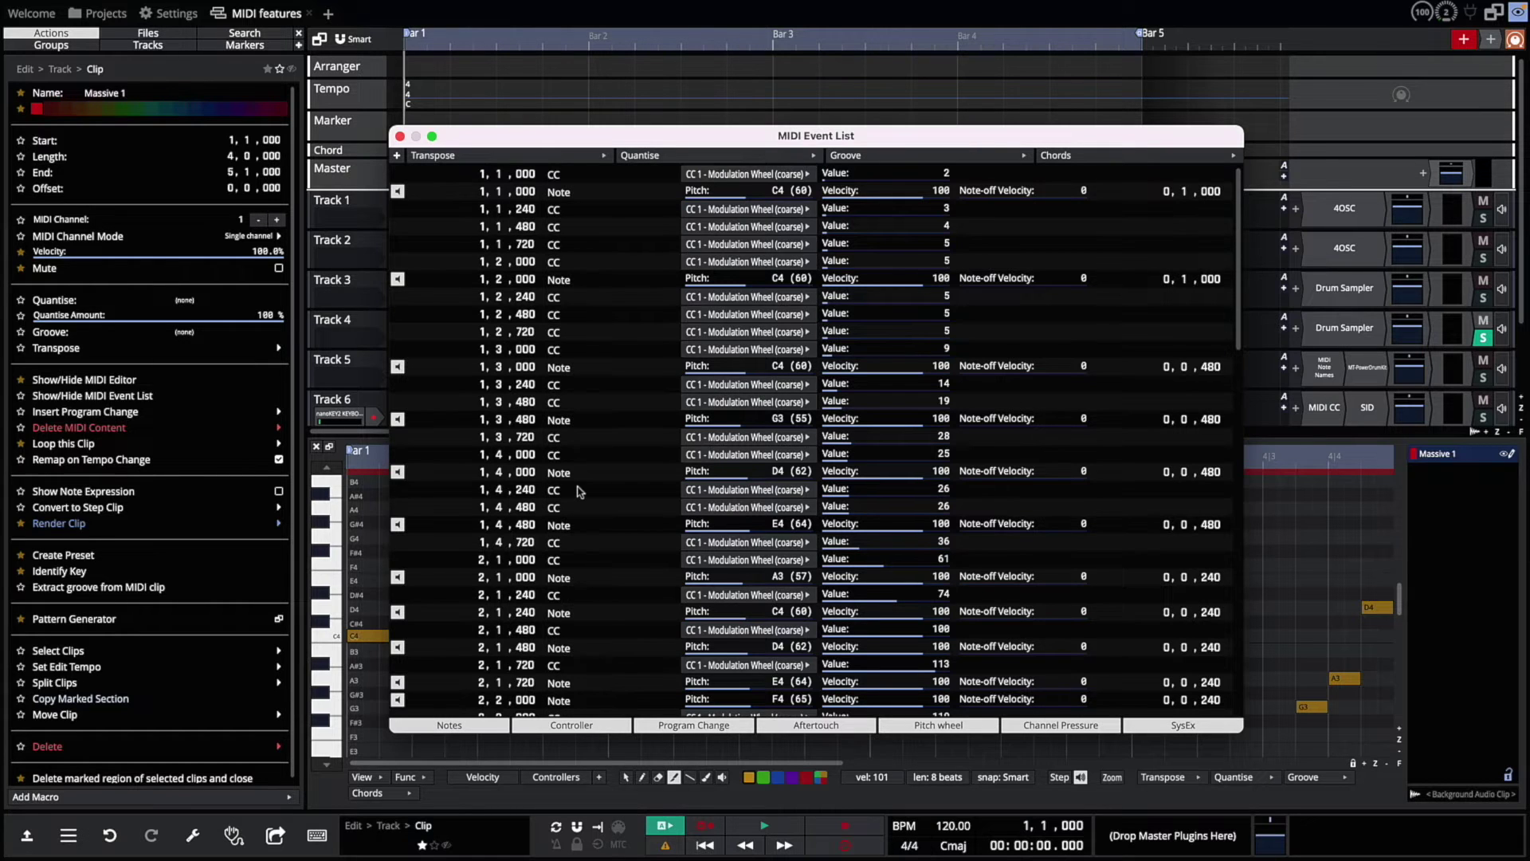
scroll(580, 492, "down", 3)
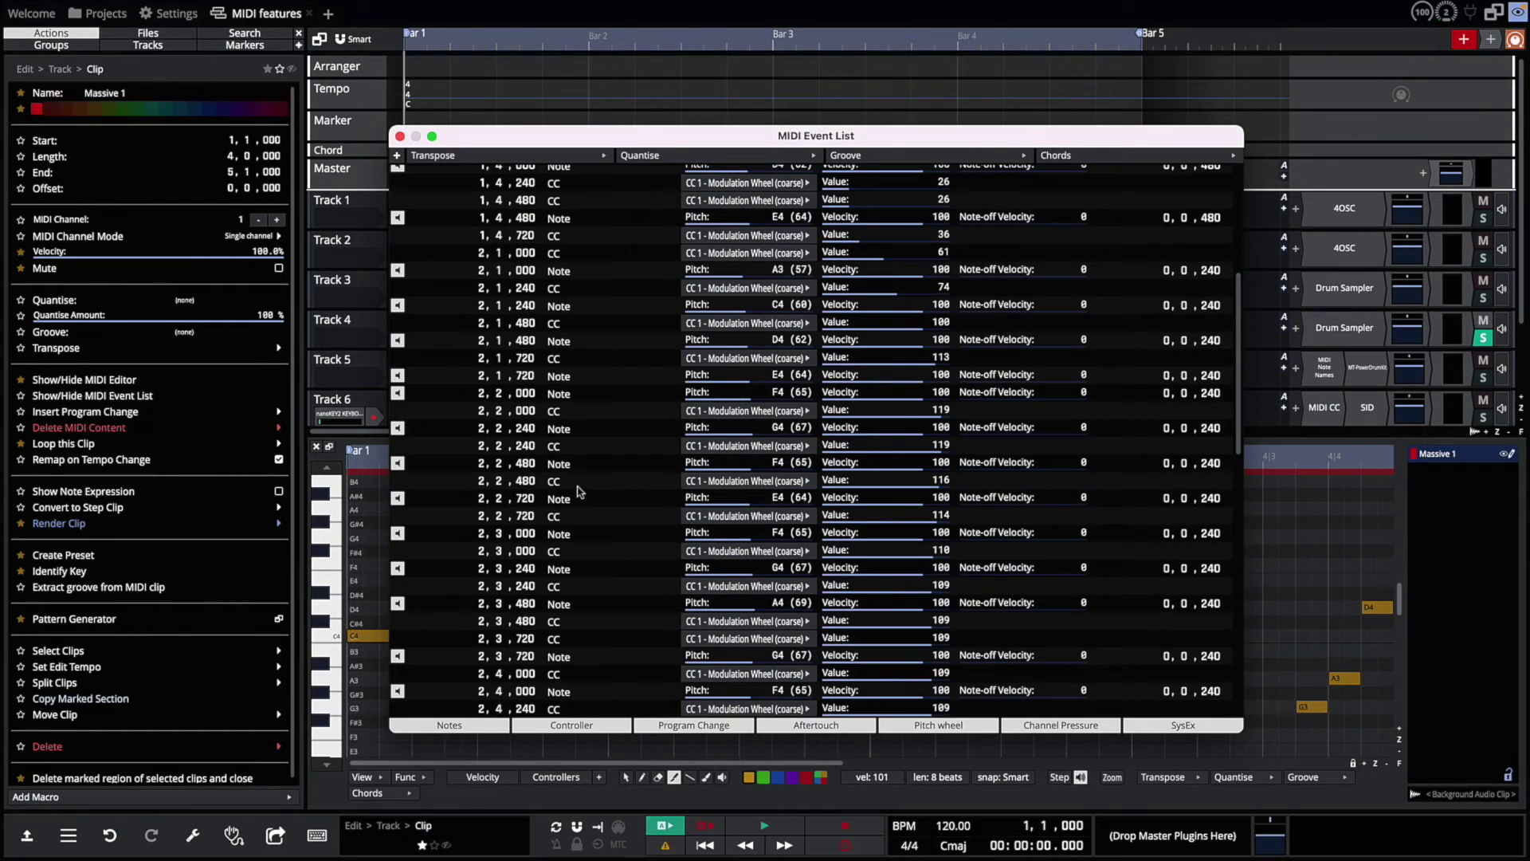
left_click(399, 137)
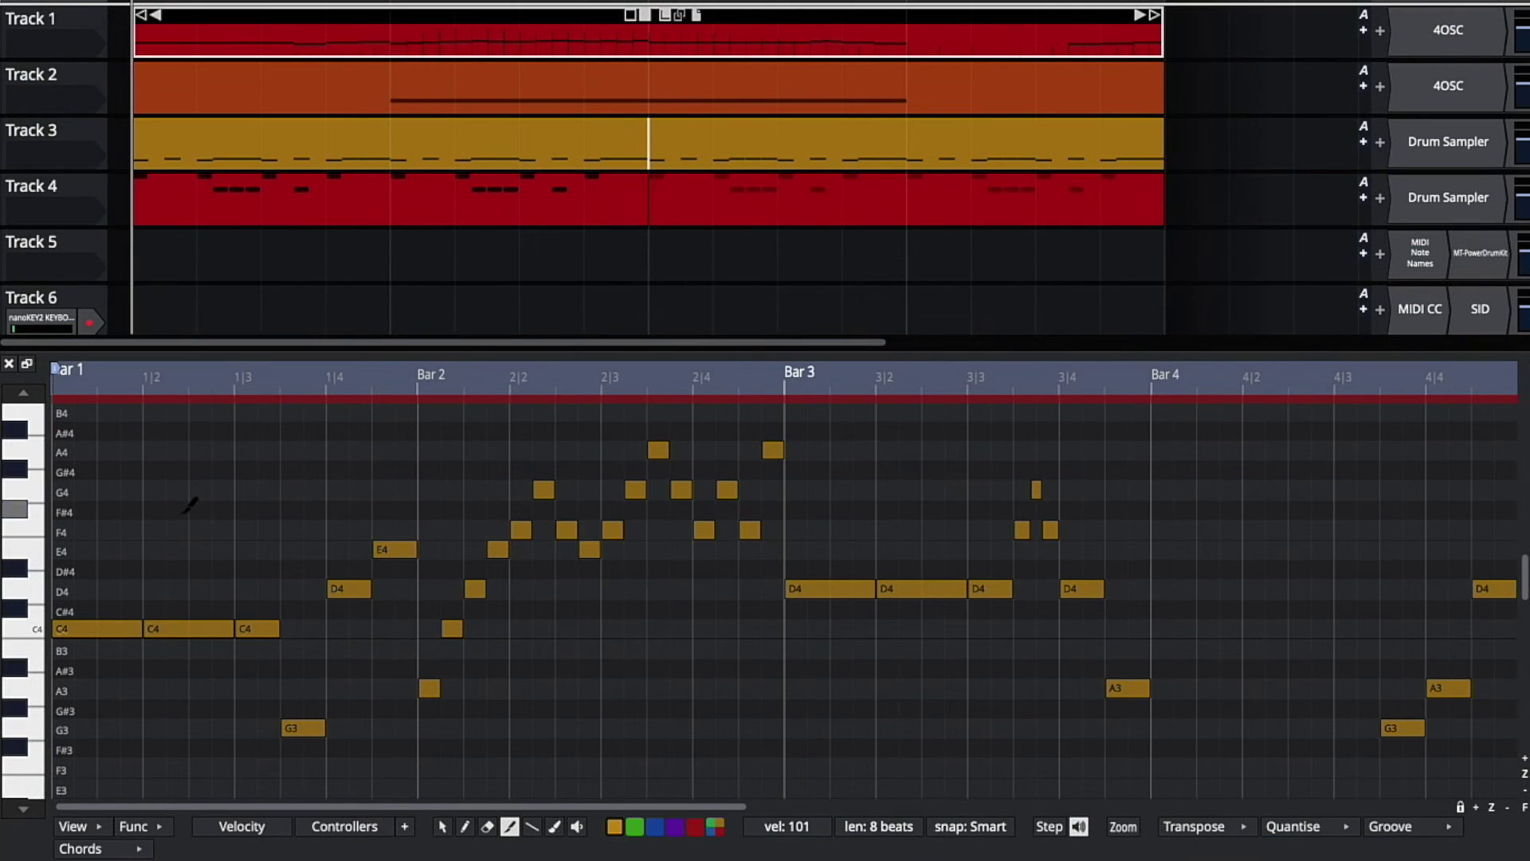
Step: Select all the clip's notes, show the velocity lane, and bring up the Randomize velocity option
left_click(442, 825)
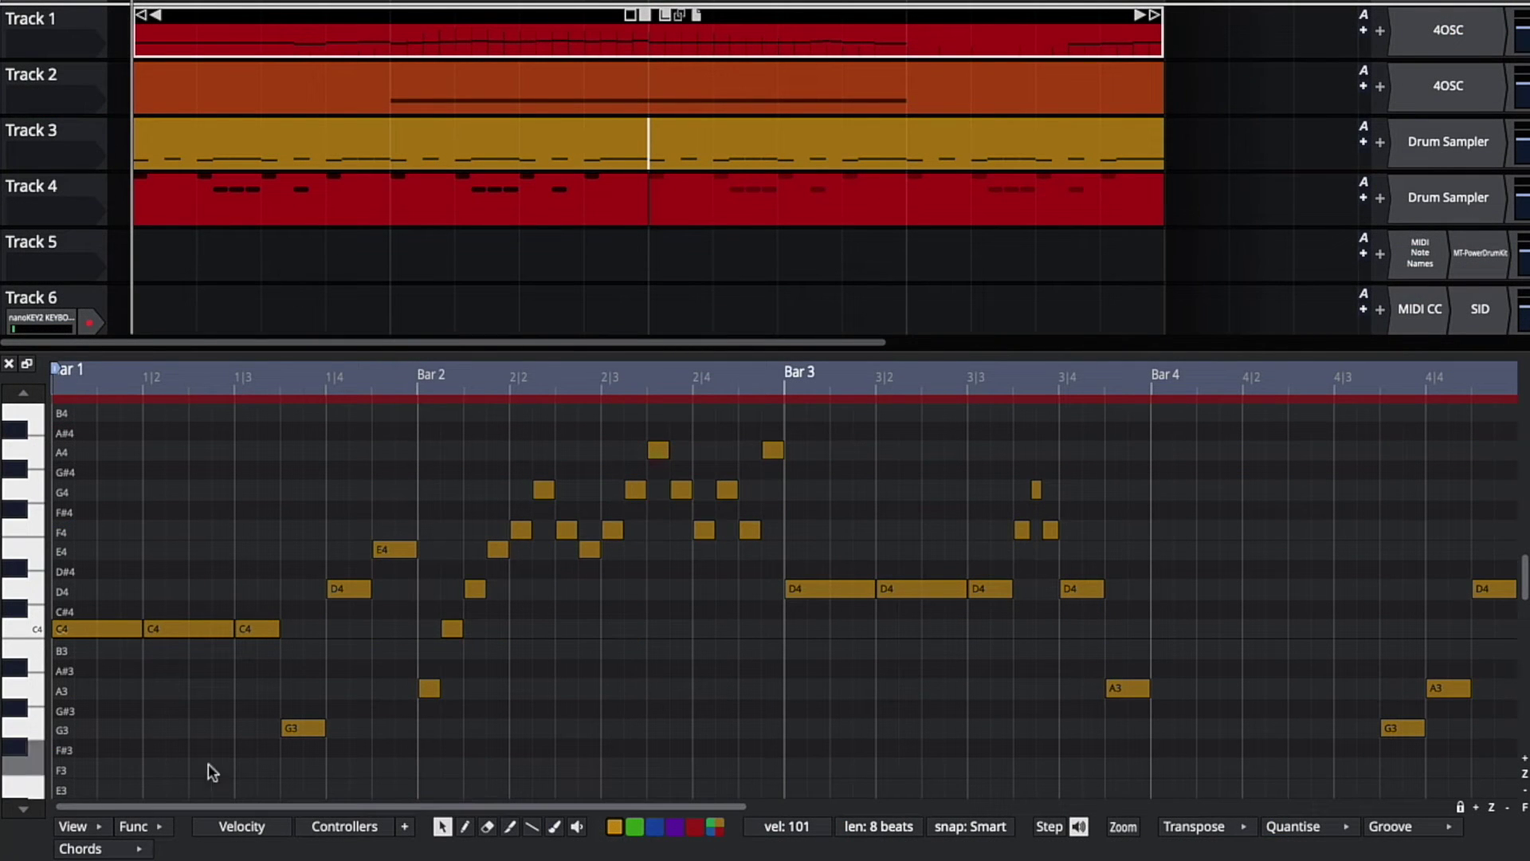
left_click(106, 630)
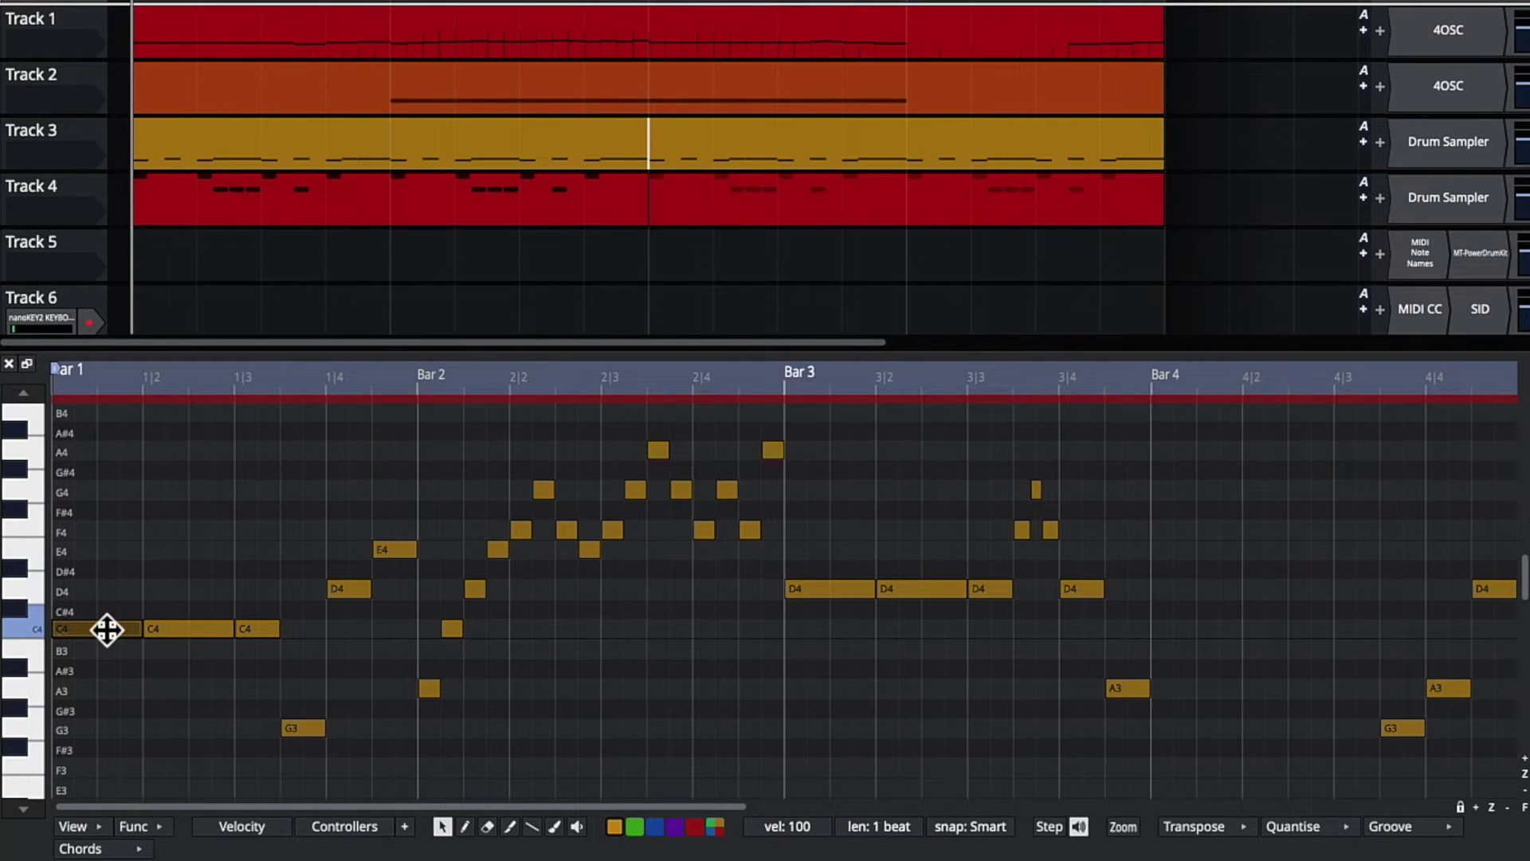
key("ctrl+a")
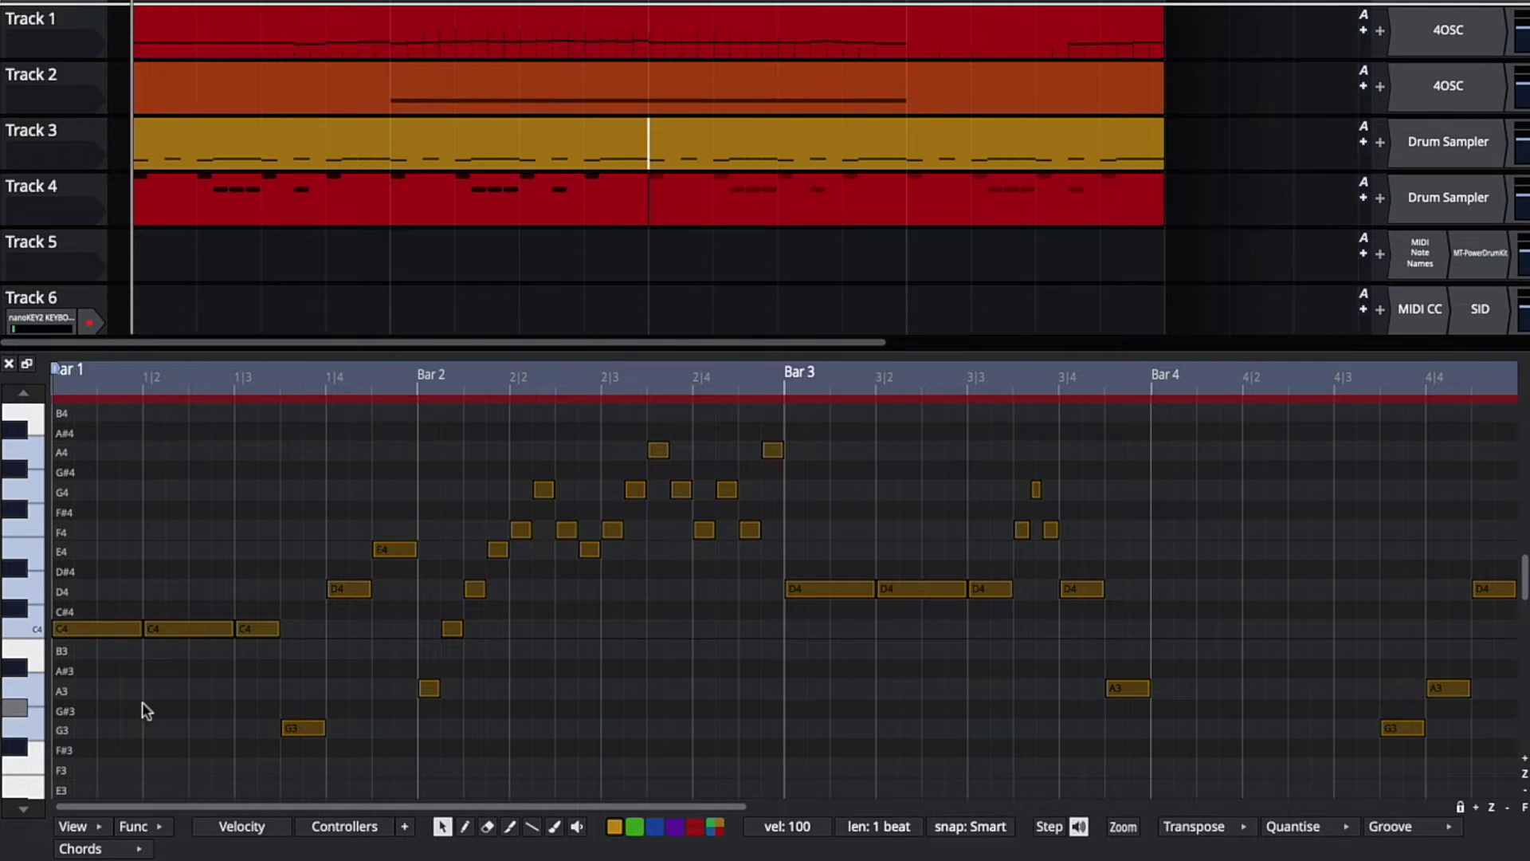
left_click(232, 824)
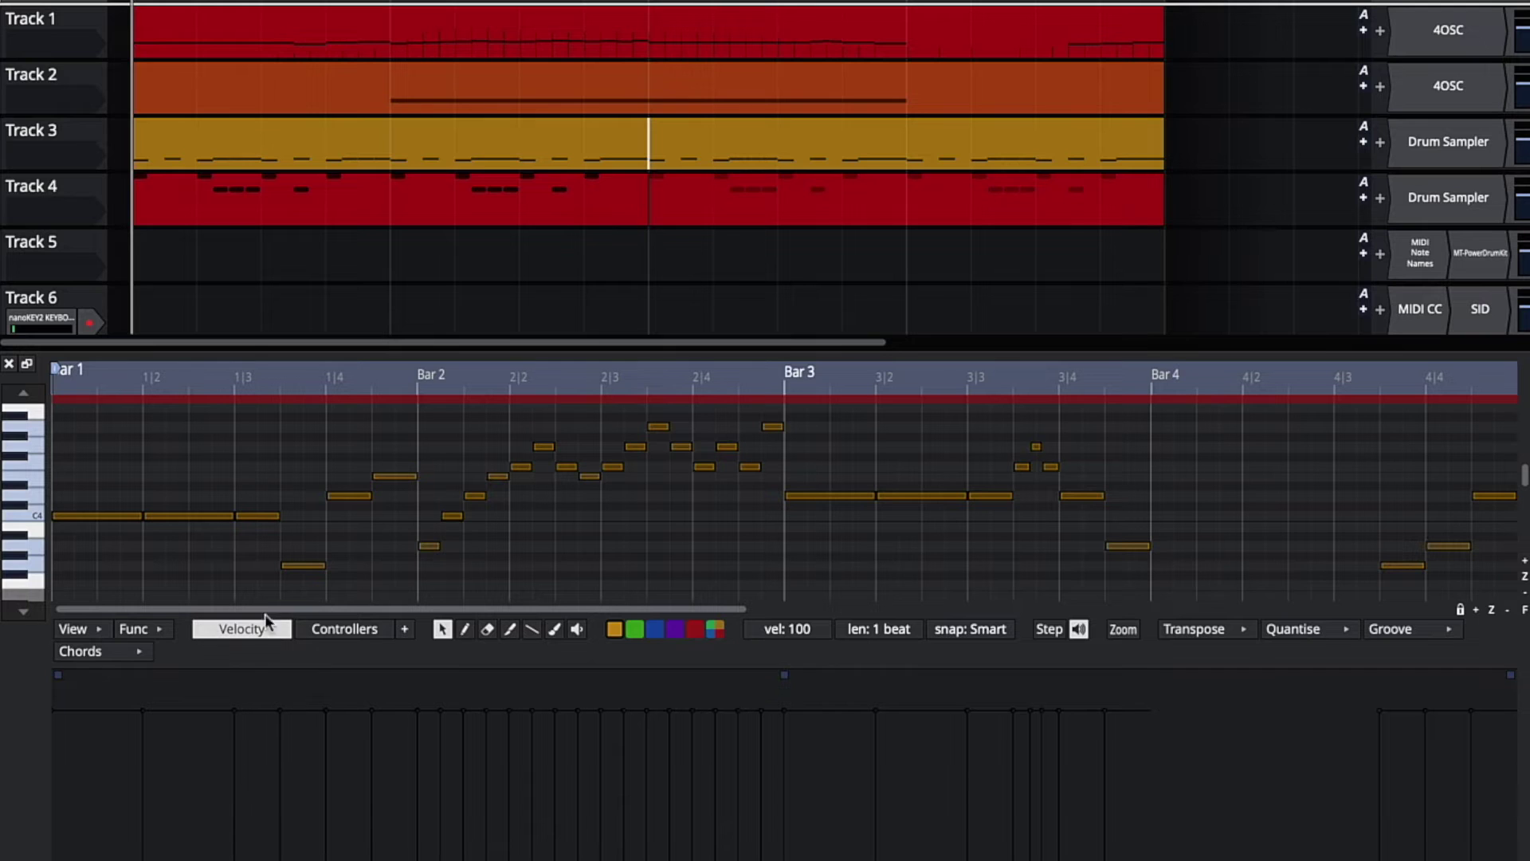
right_click(341, 496)
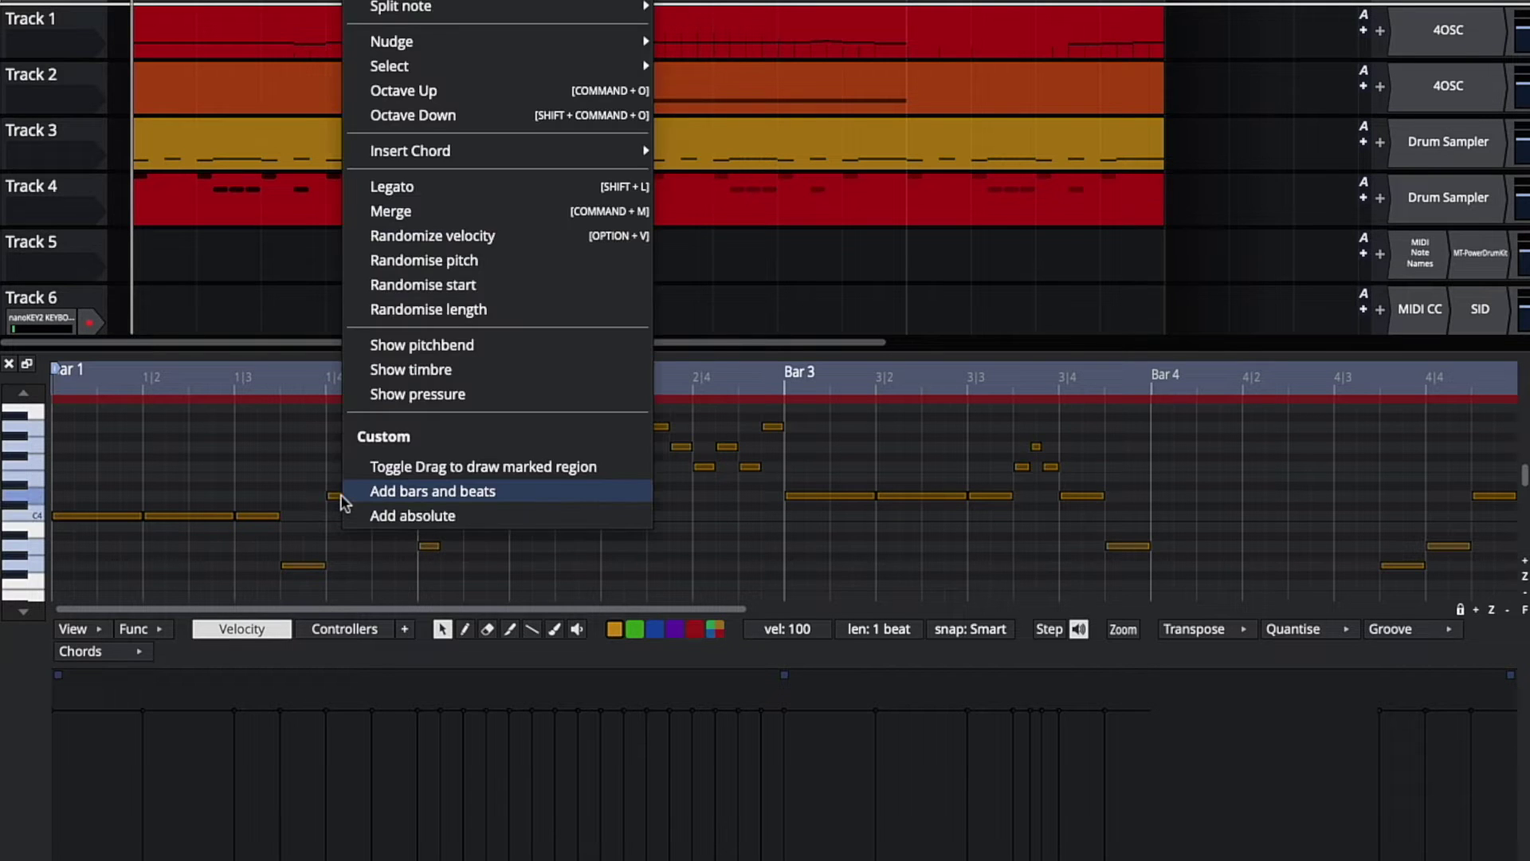
left_click(481, 250)
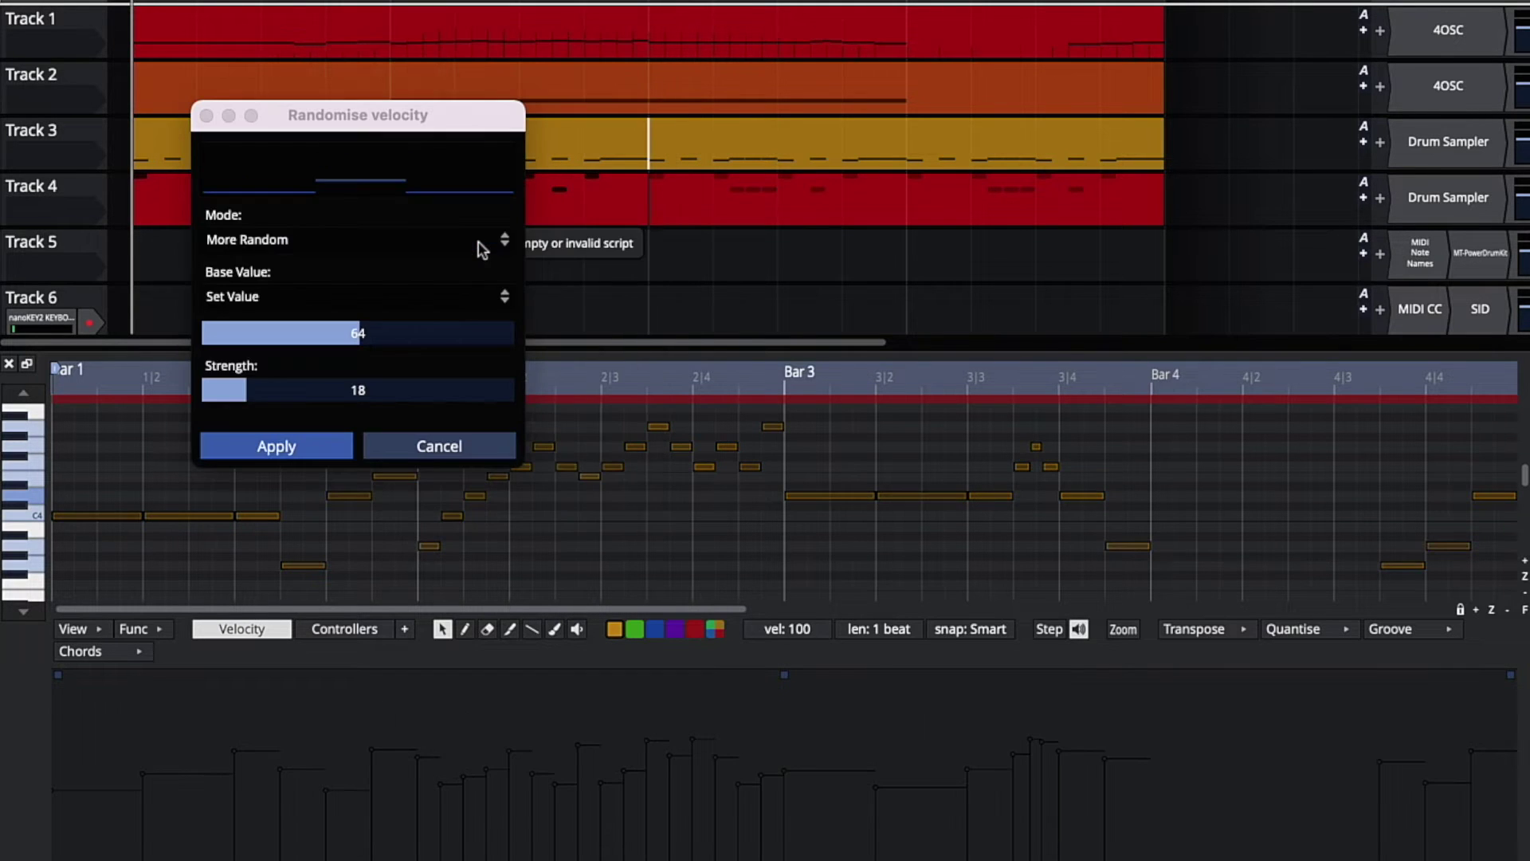
left_click(273, 243)
left_click(272, 269)
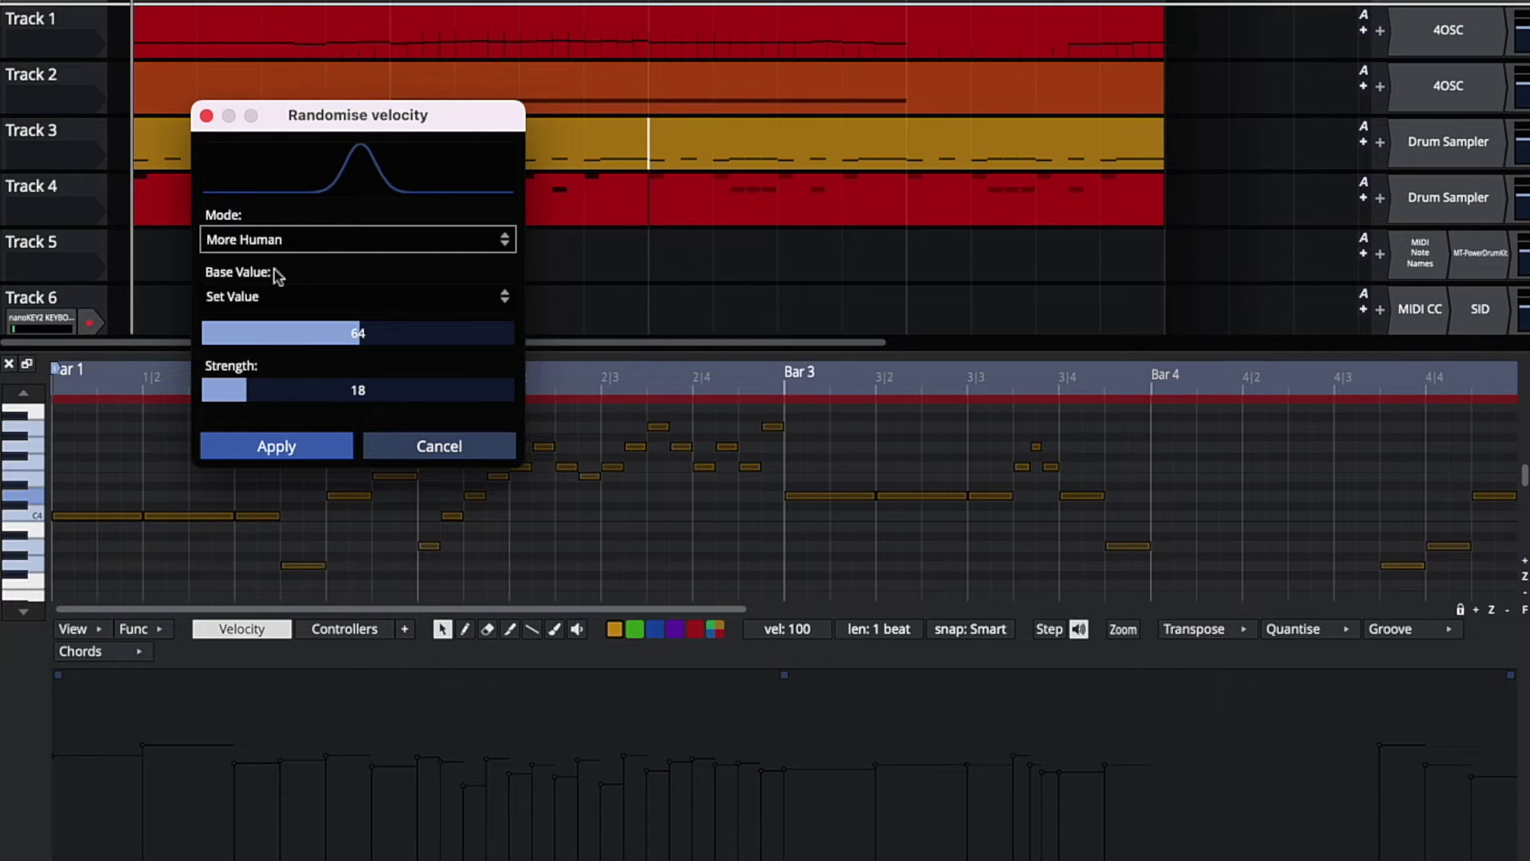
left_click(297, 301)
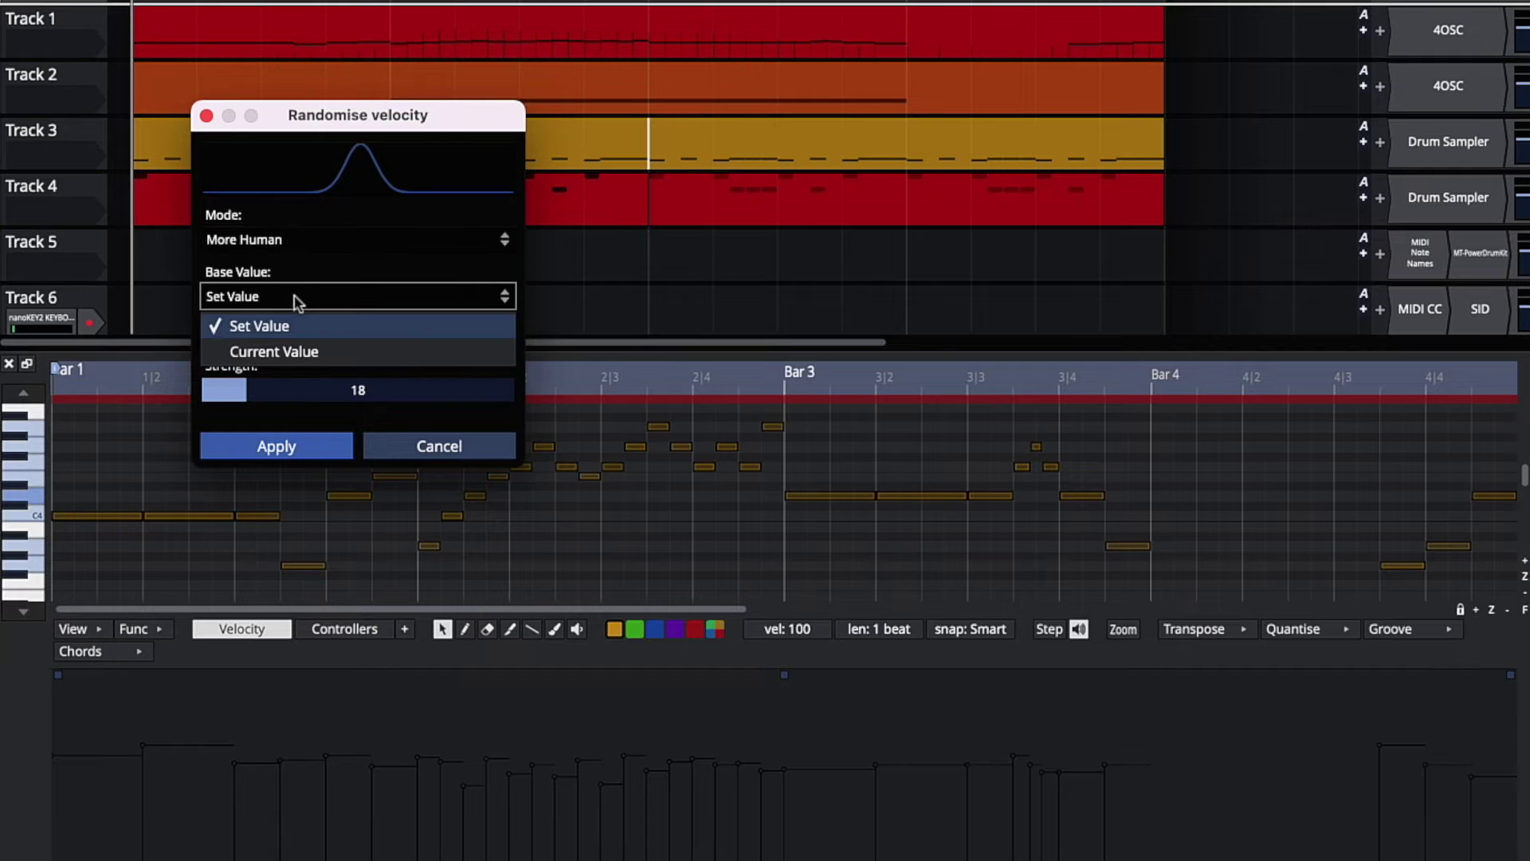
left_click(291, 353)
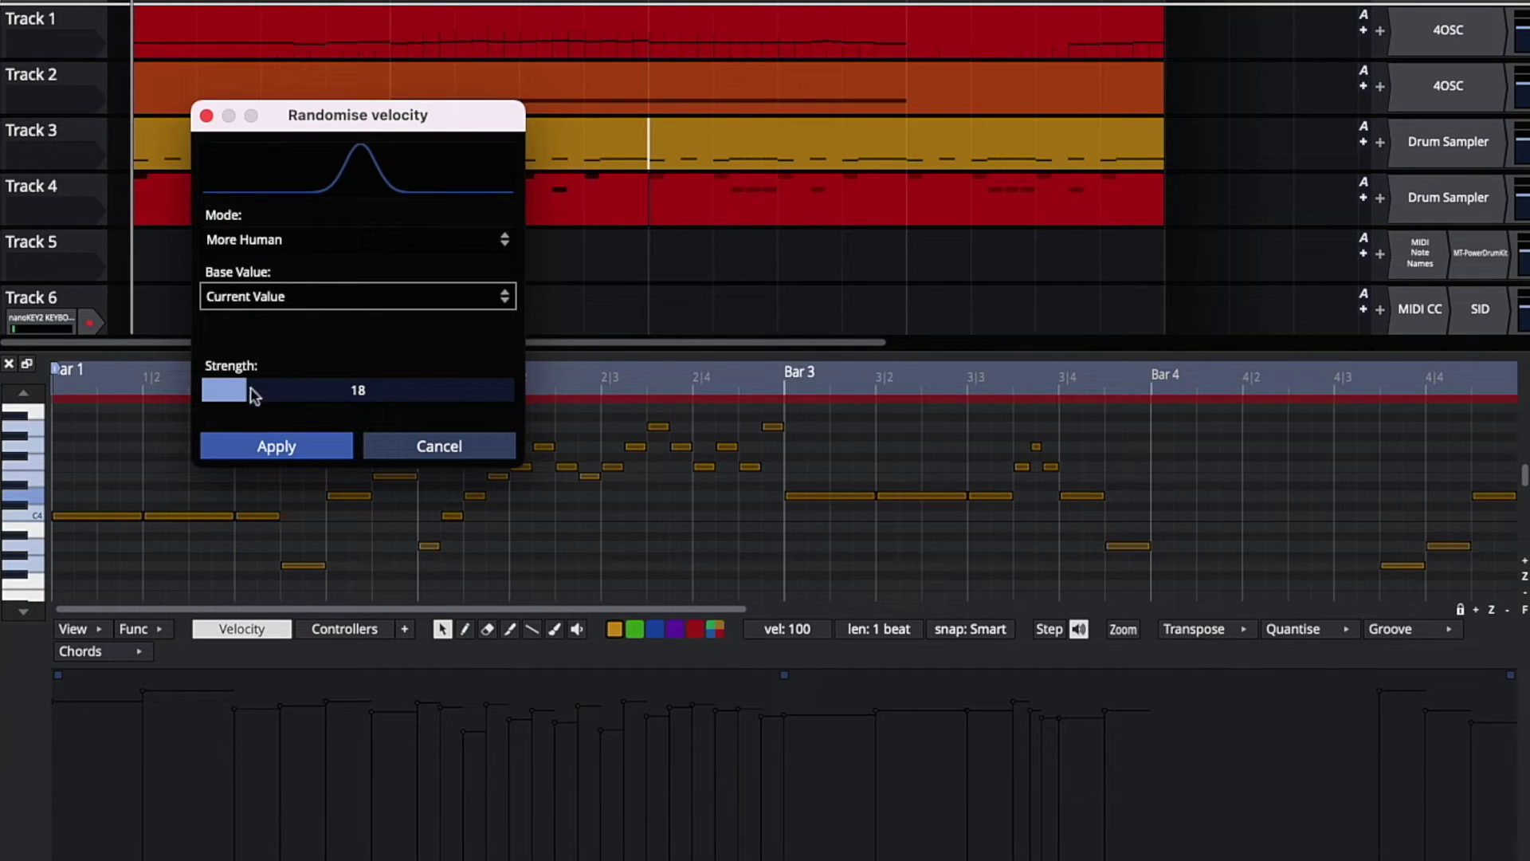
left_click_drag(237, 390, 374, 401)
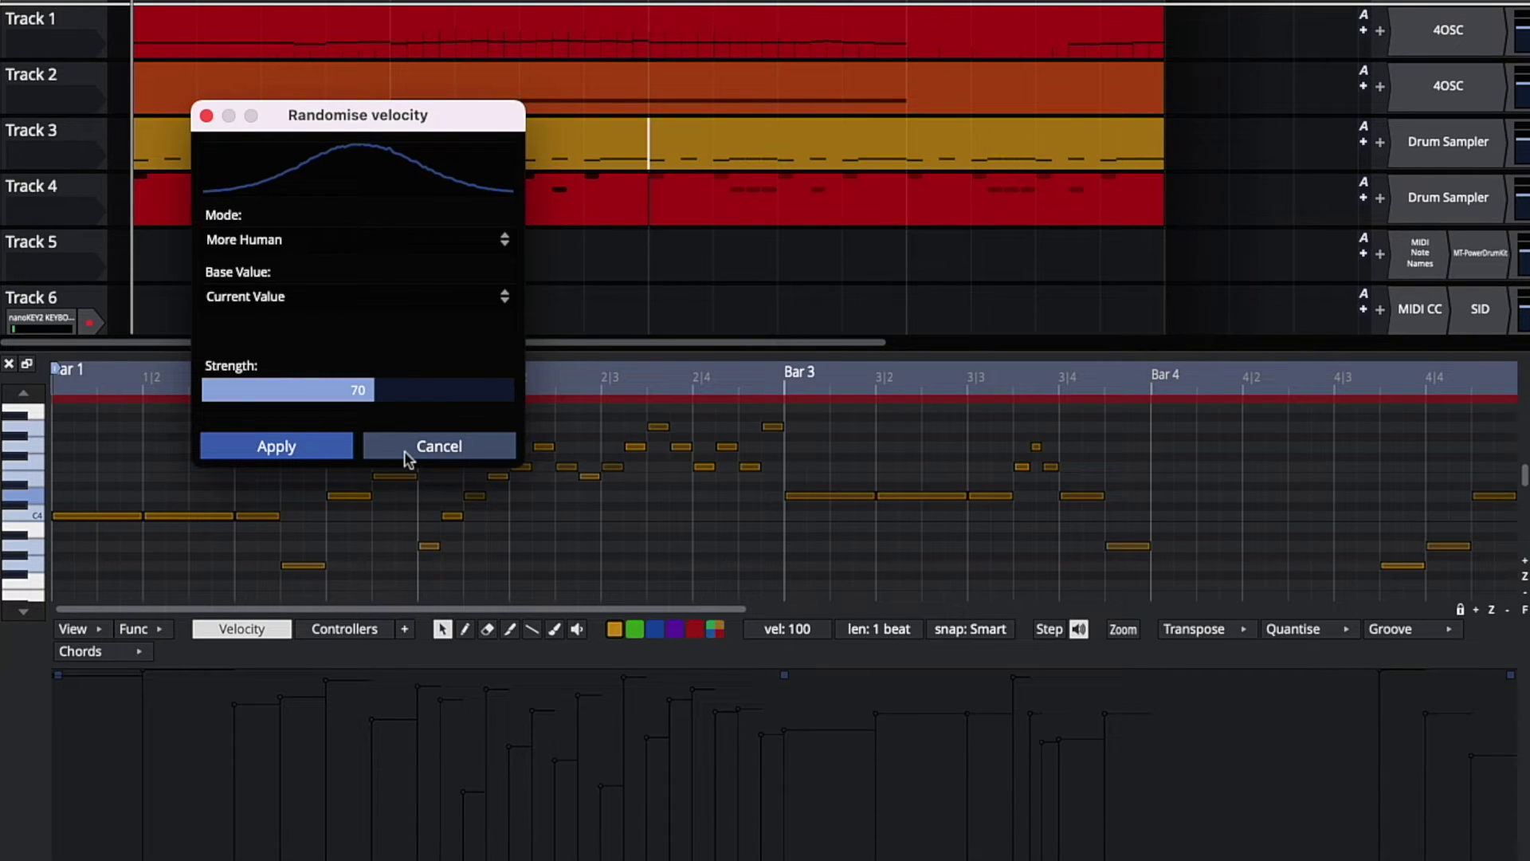
left_click(404, 451)
Step: Replace the velocity lane with the Modulation Wheel curve and select the Bar 3–4 notes
left_click(208, 631)
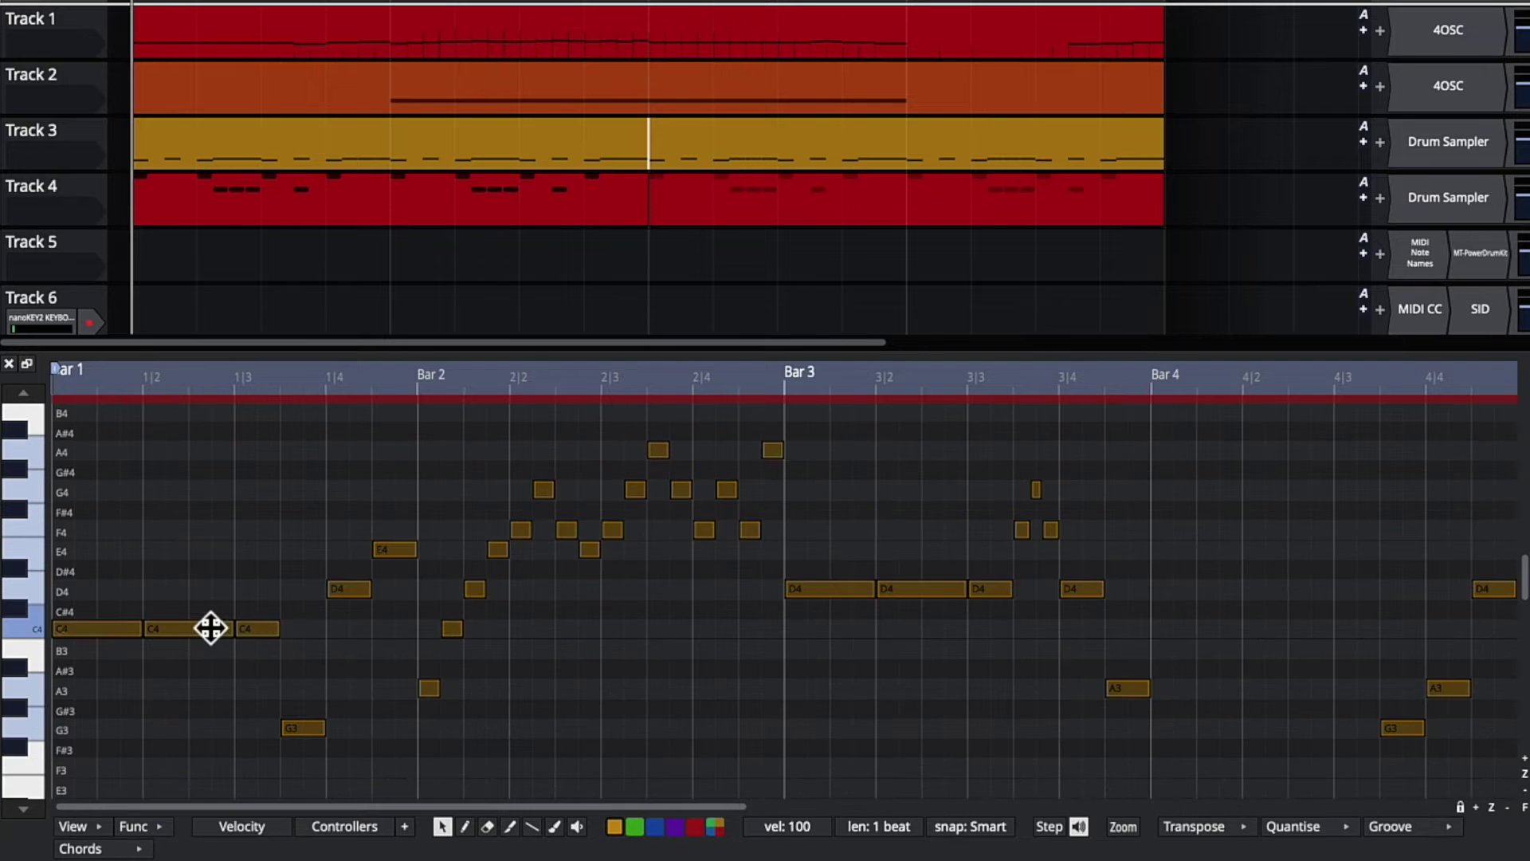
left_click(346, 829)
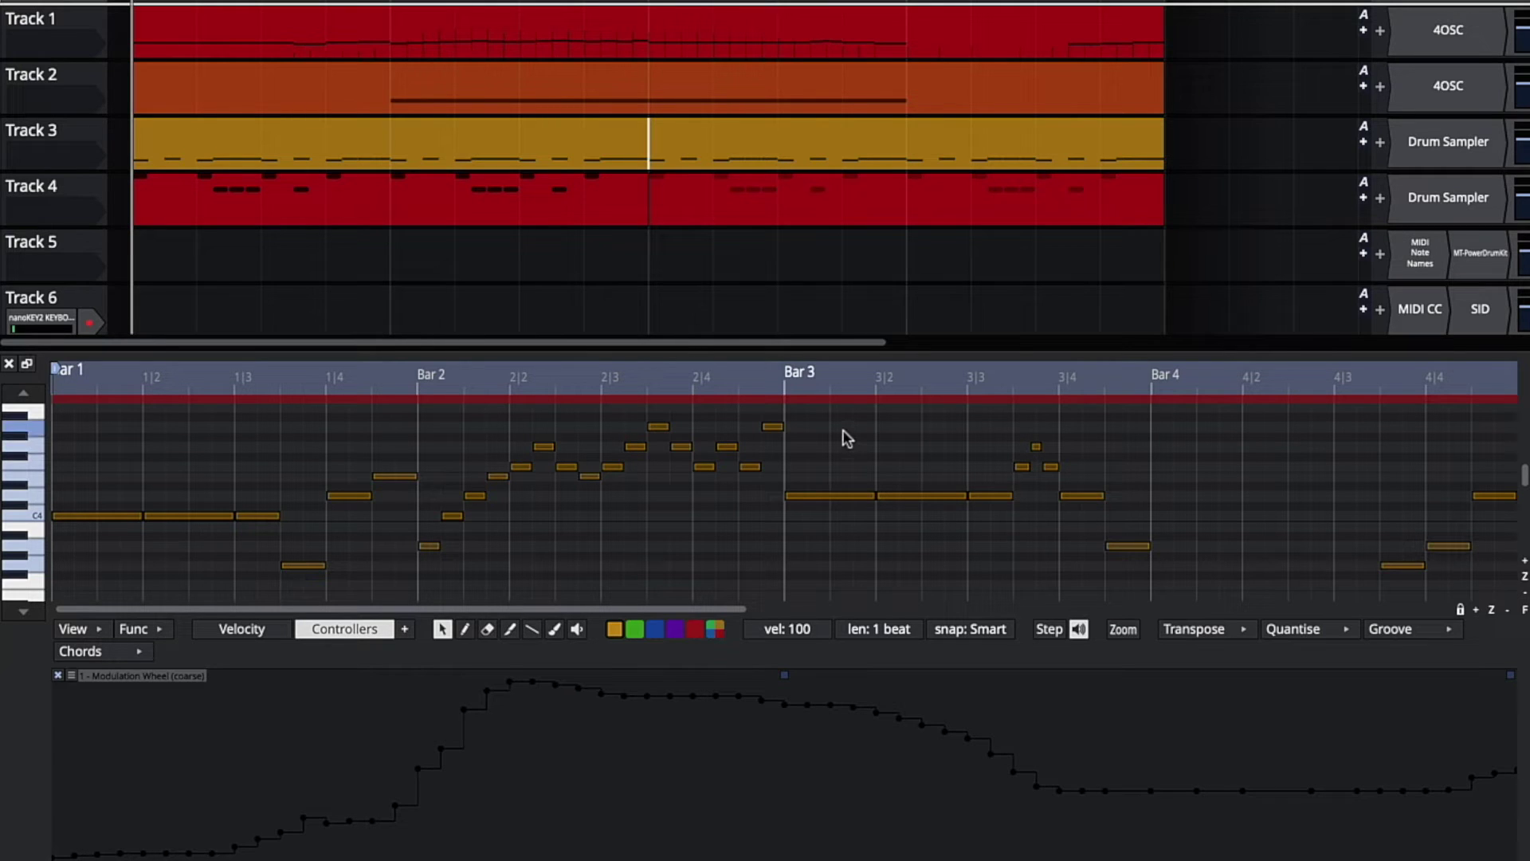
left_click_drag(844, 431, 1119, 589)
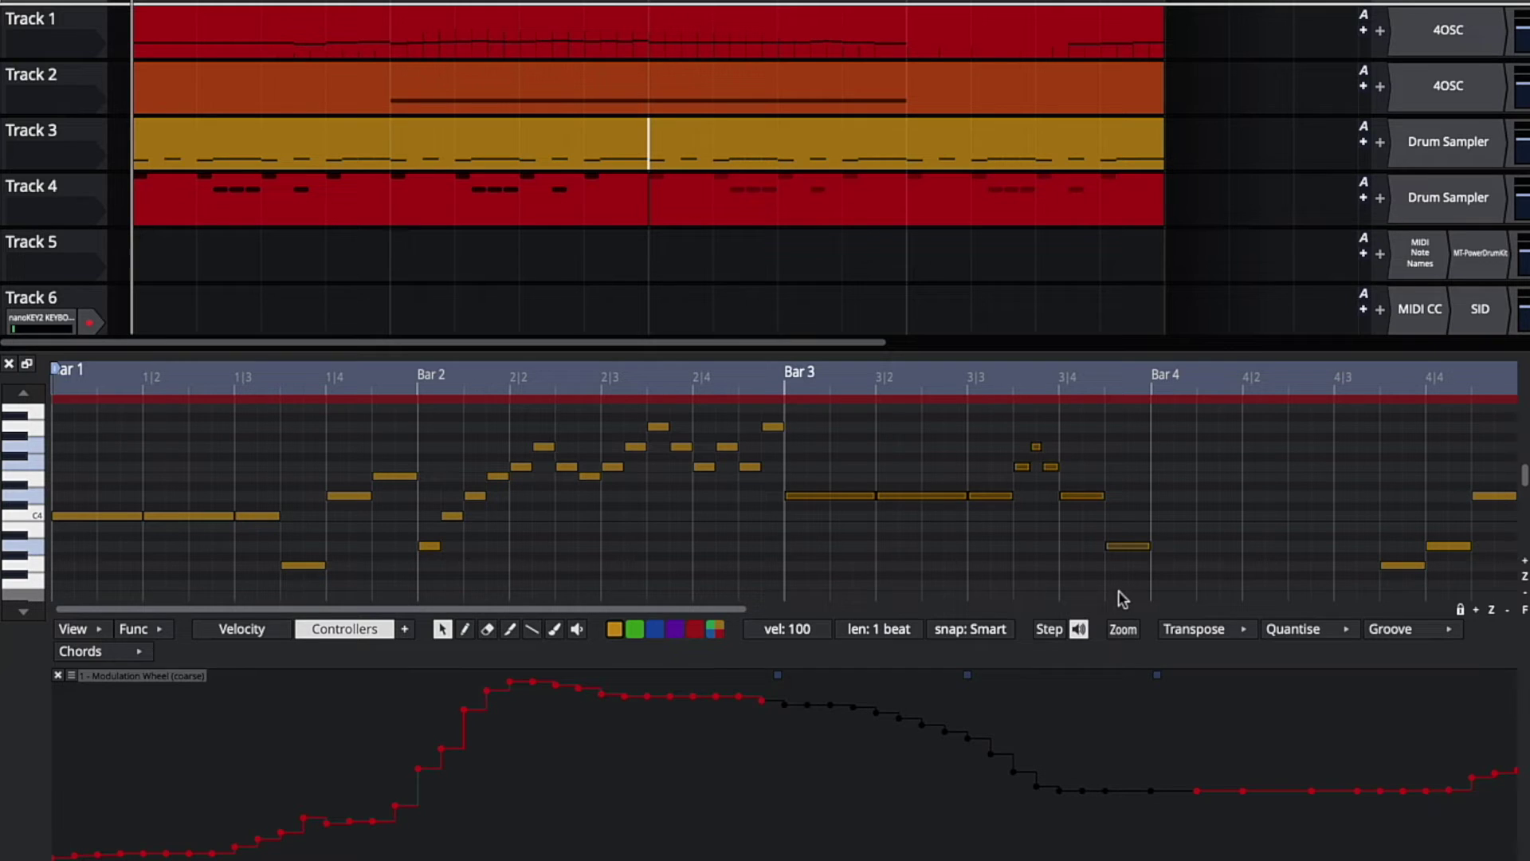
Step: With Lock CC data to notes on, move the Bar 3 notes and their CC later, then undo
left_click(157, 628)
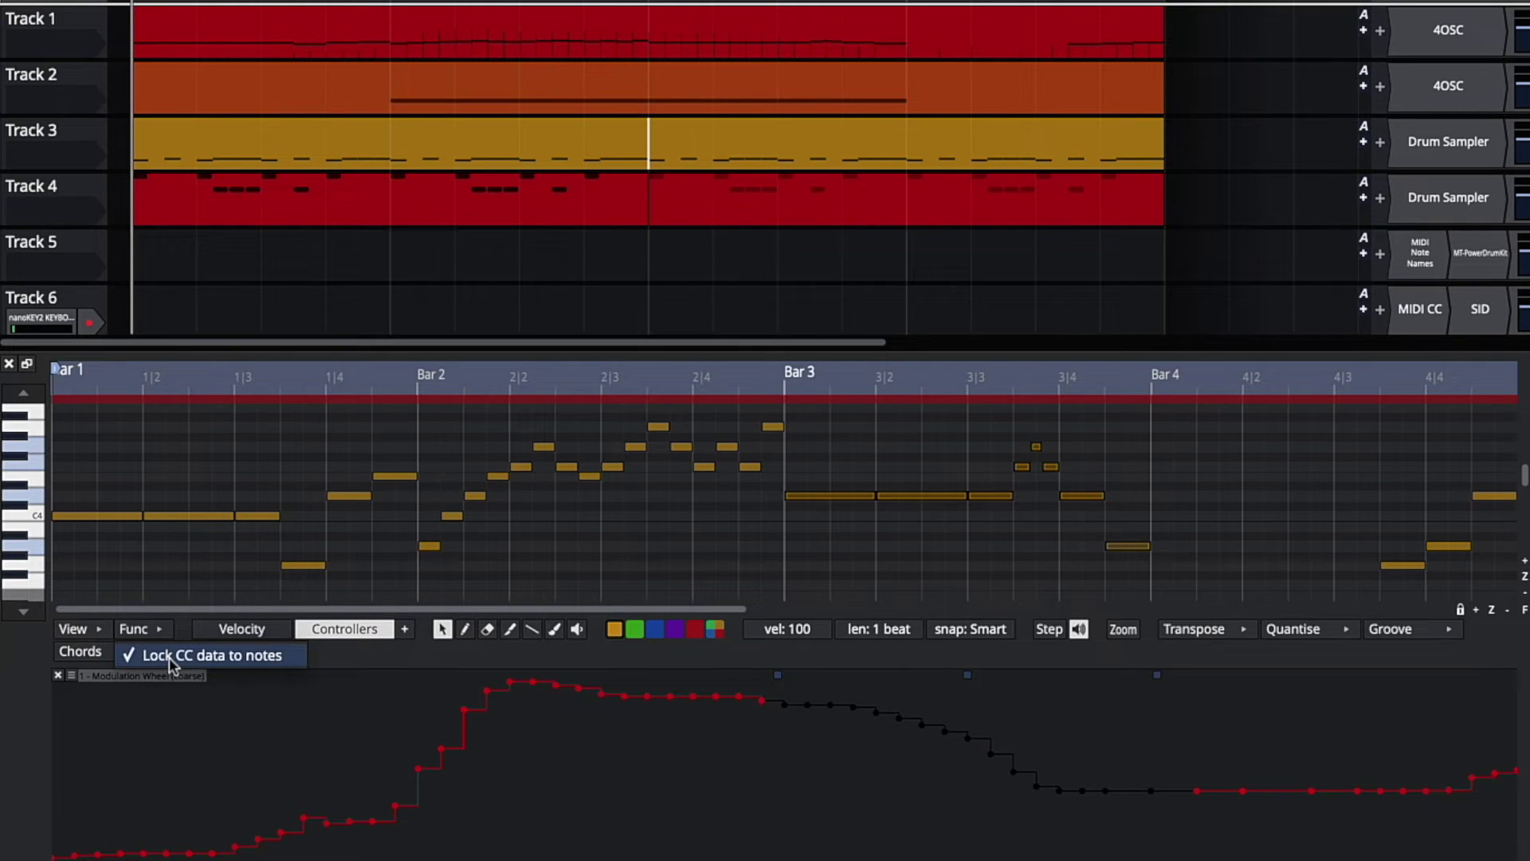
left_click(149, 629)
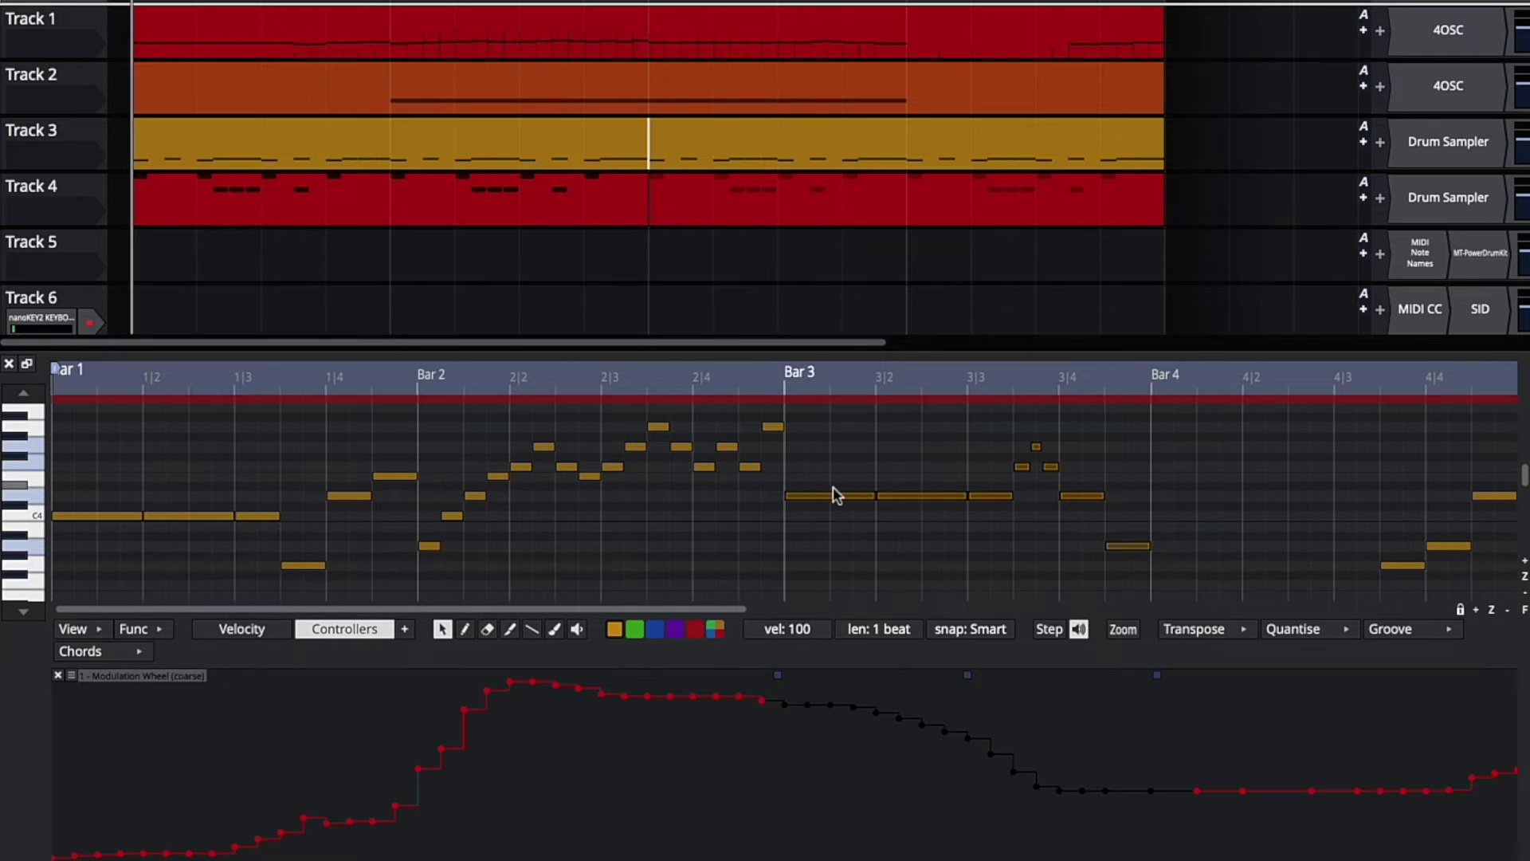
left_click_drag(833, 495, 988, 497)
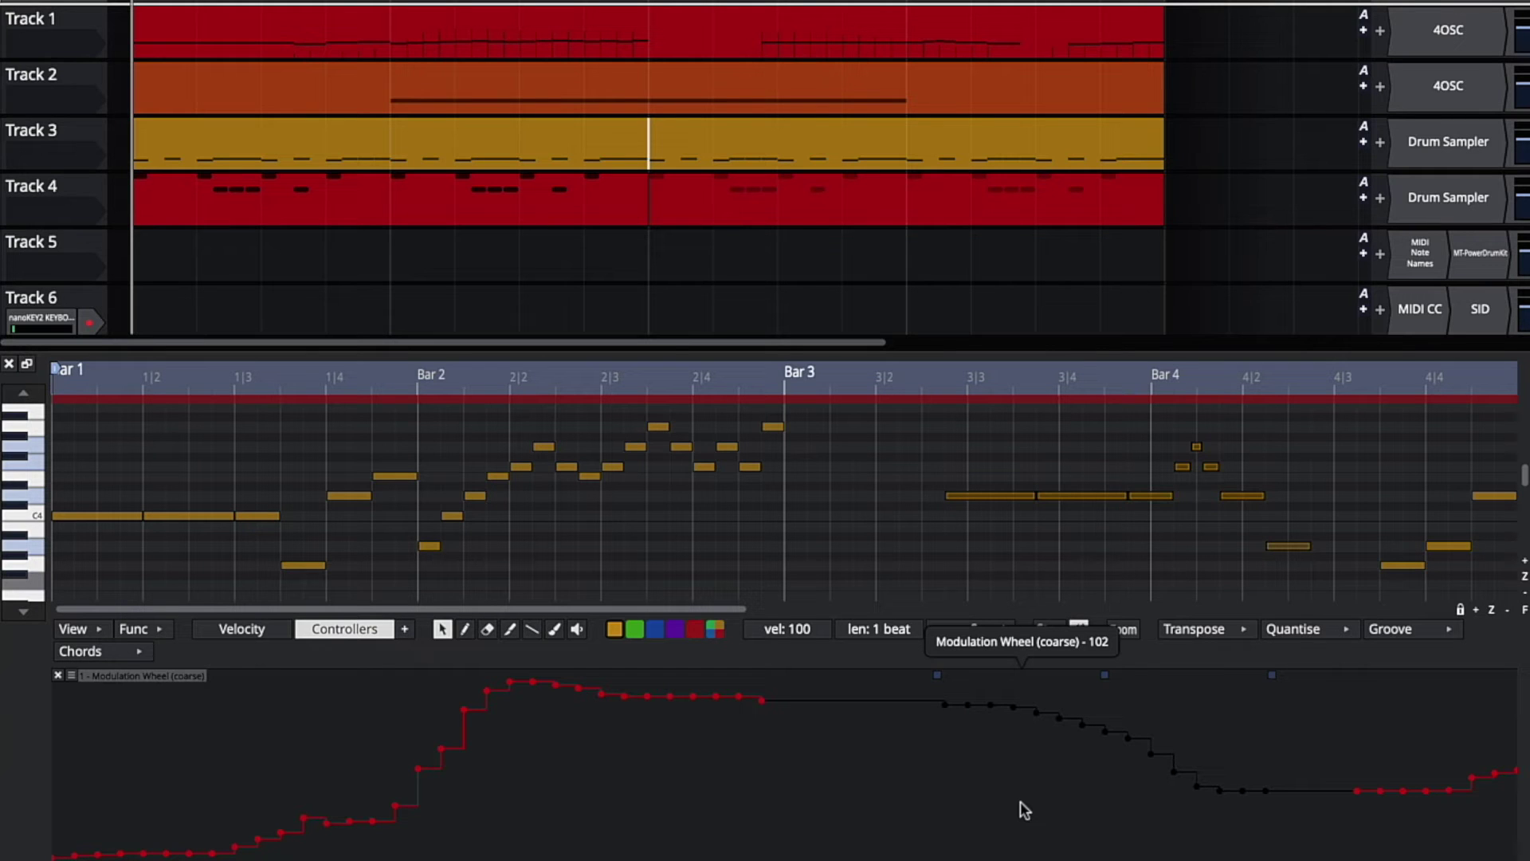
key("ctrl+z")
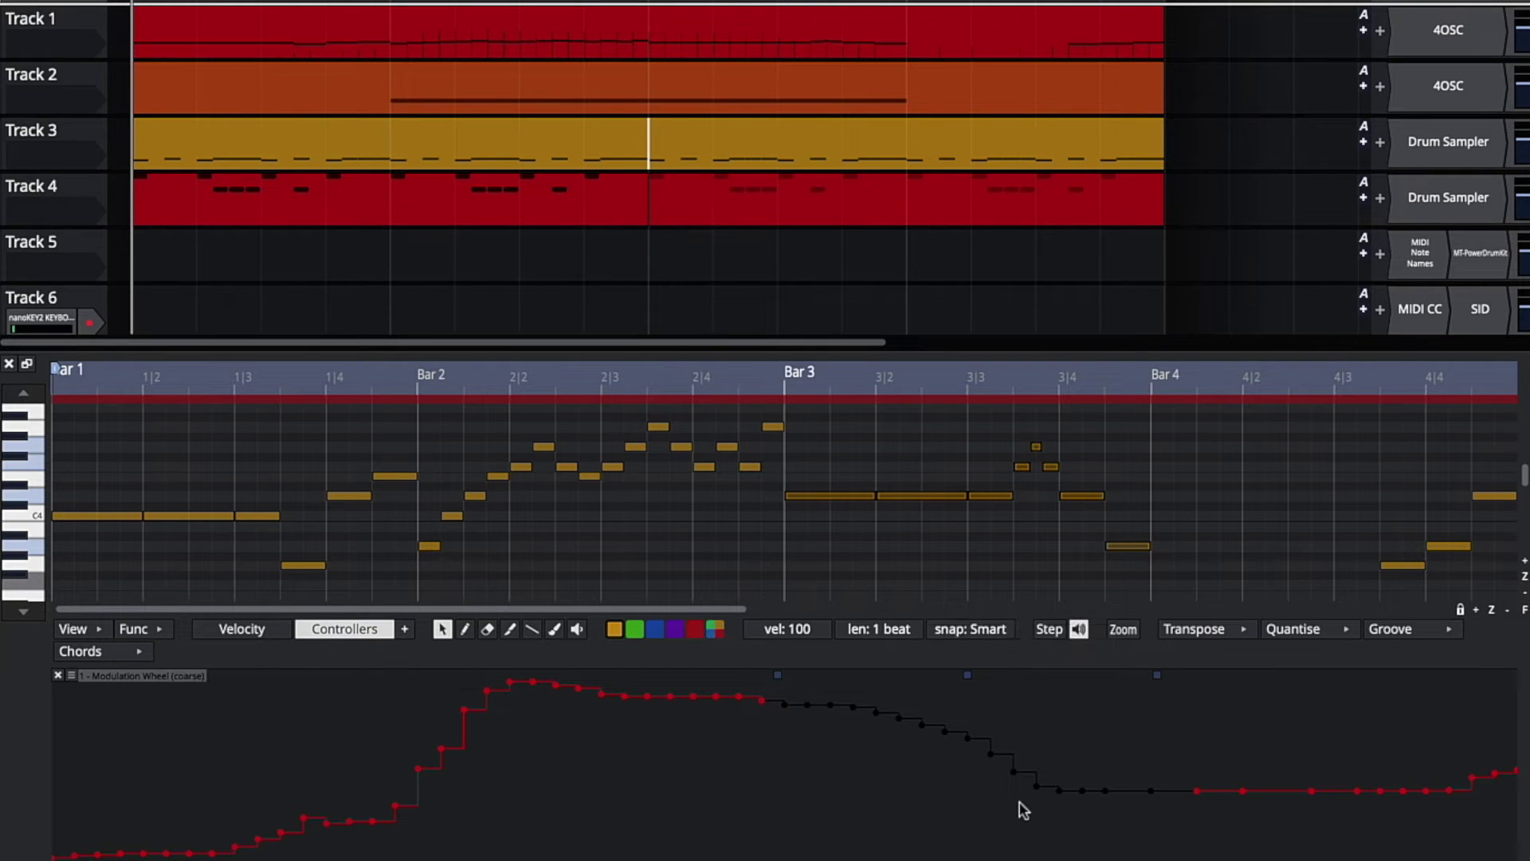
Step: Move the playhead to Bar 2 and open Track 2's chord clip
left_click(410, 697)
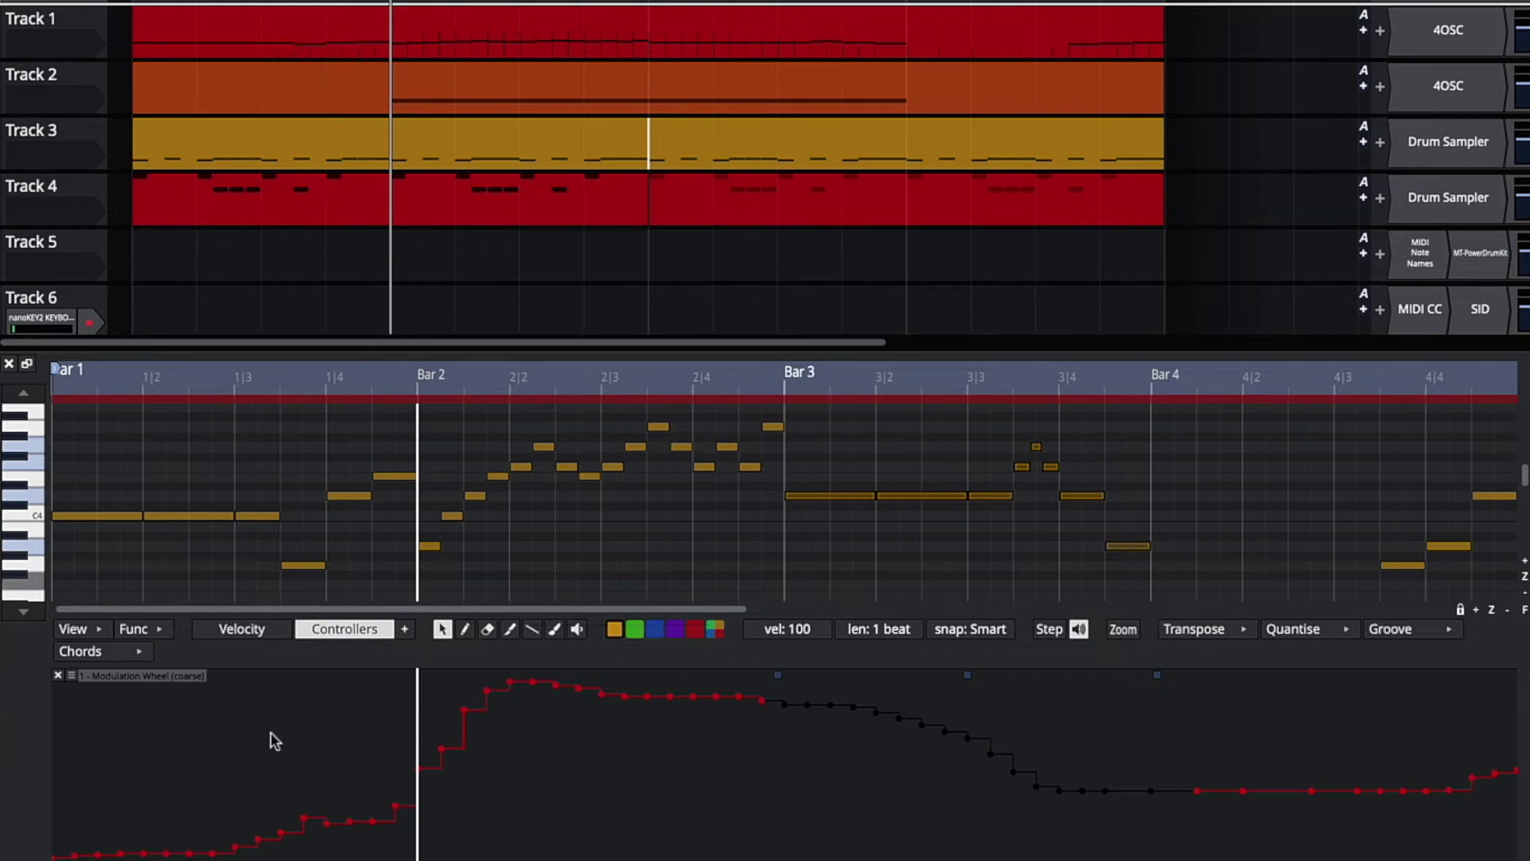
mouse_move(1138, 740)
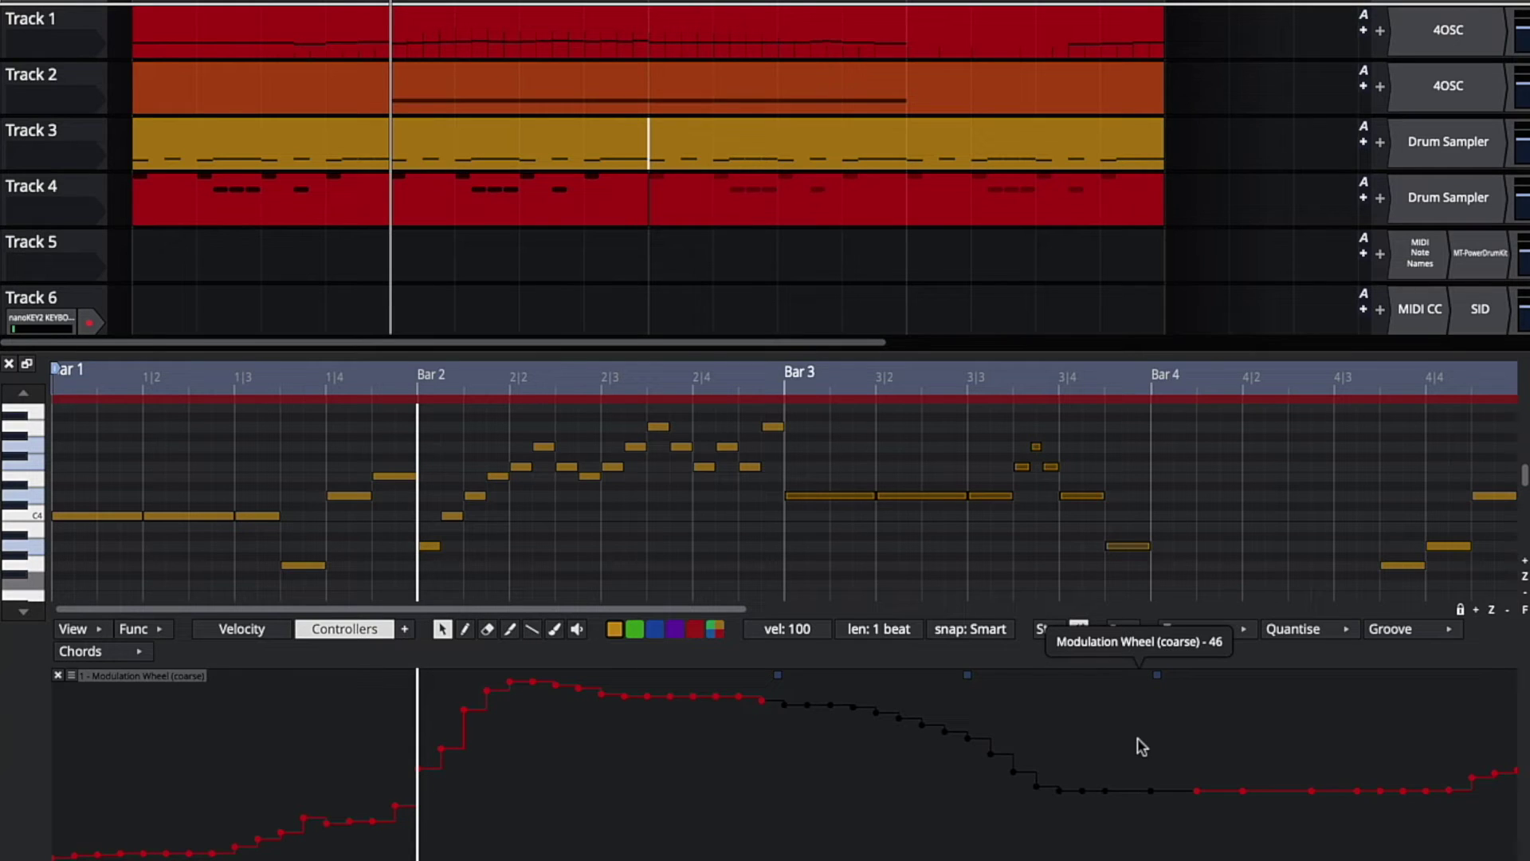
left_click(392, 73)
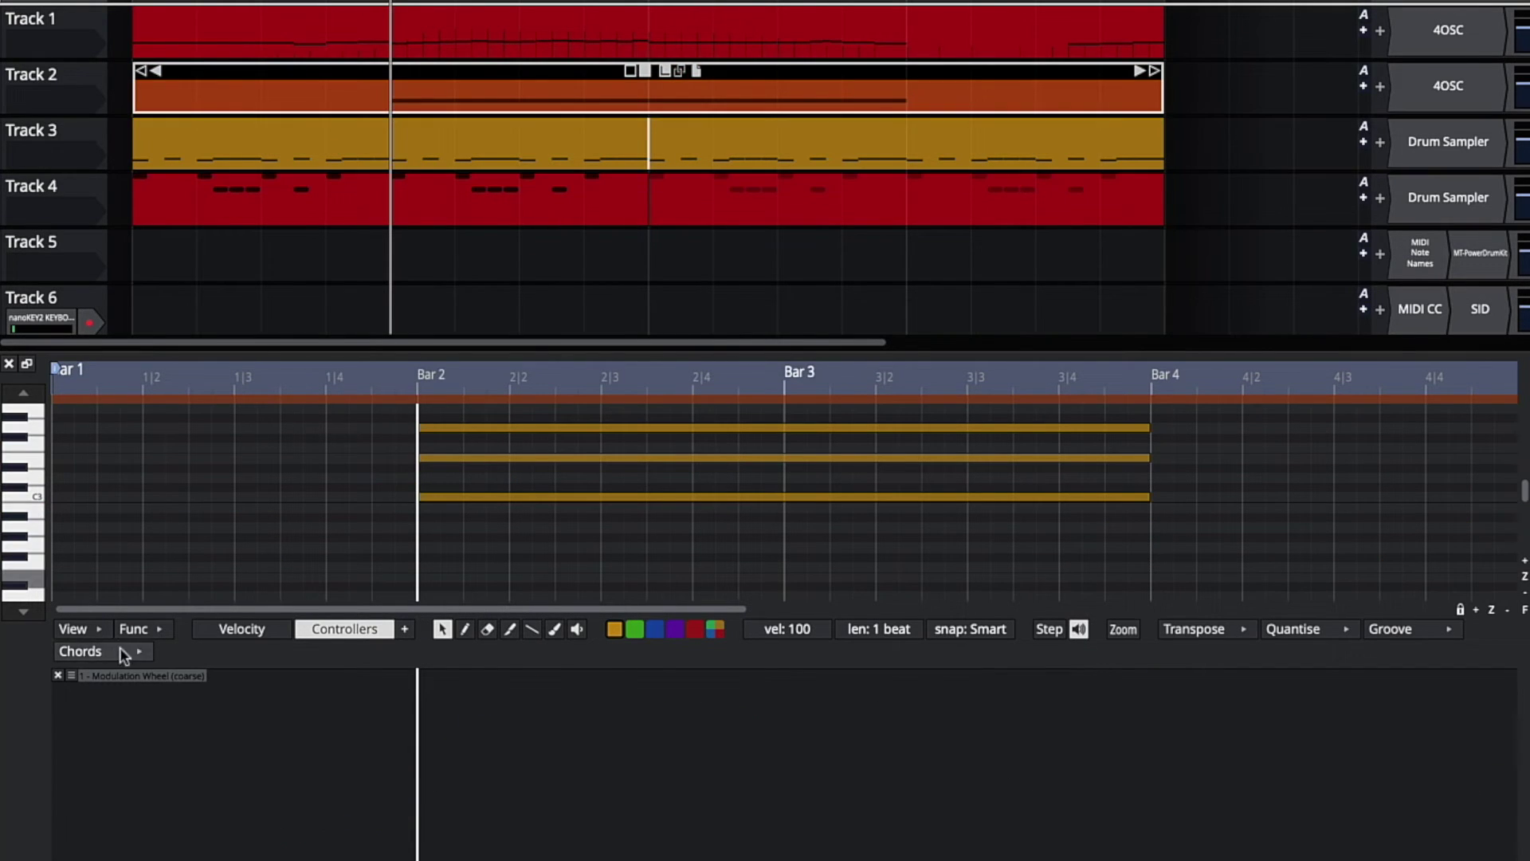
Step: Hide the controller lane, select all three chord notes, and stagger their starts into a strum
left_click(336, 631)
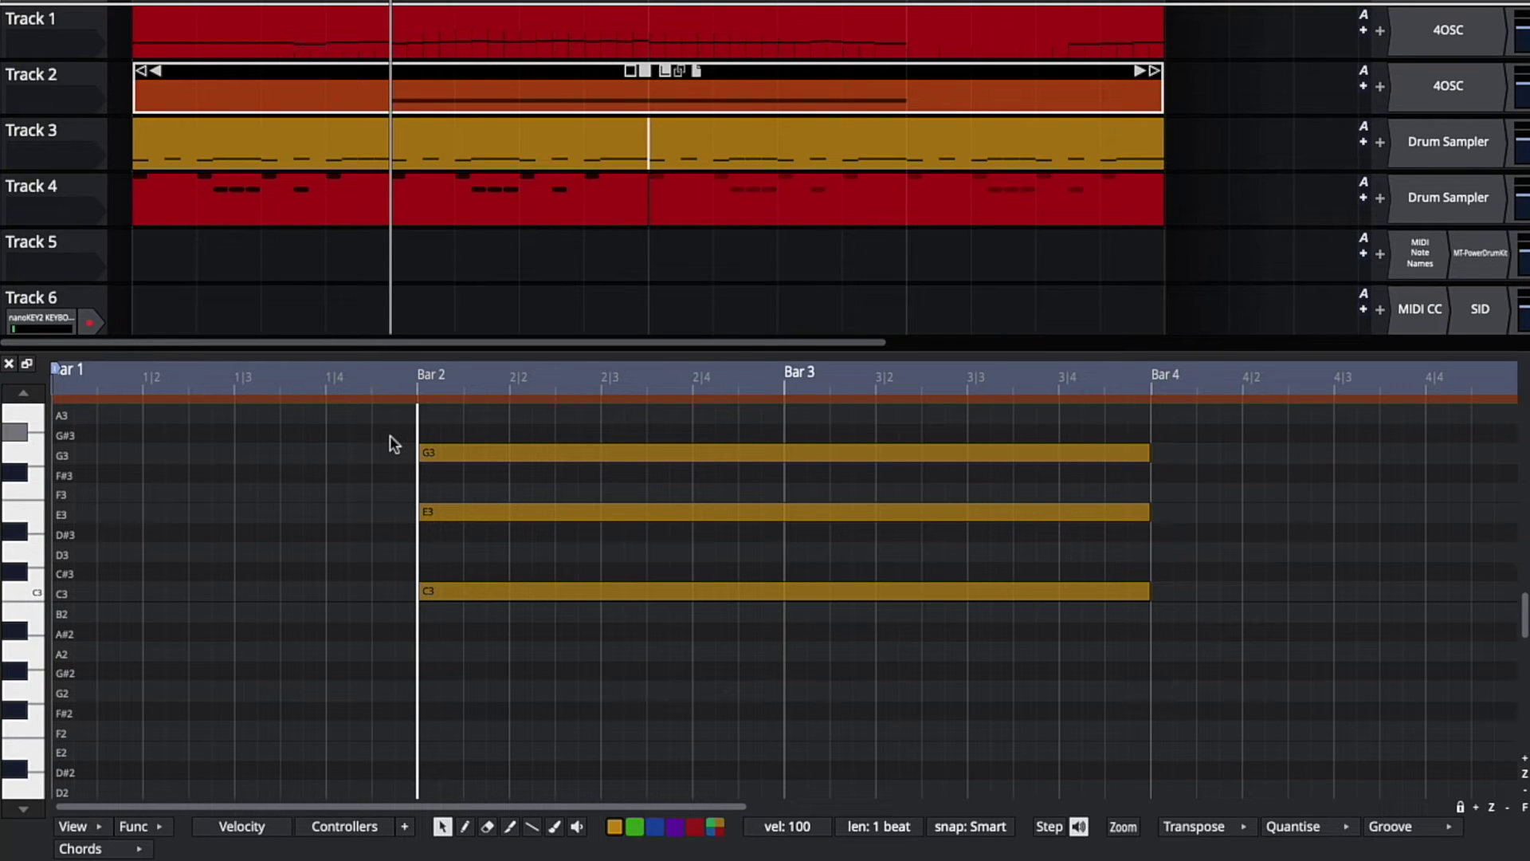
left_click(436, 455)
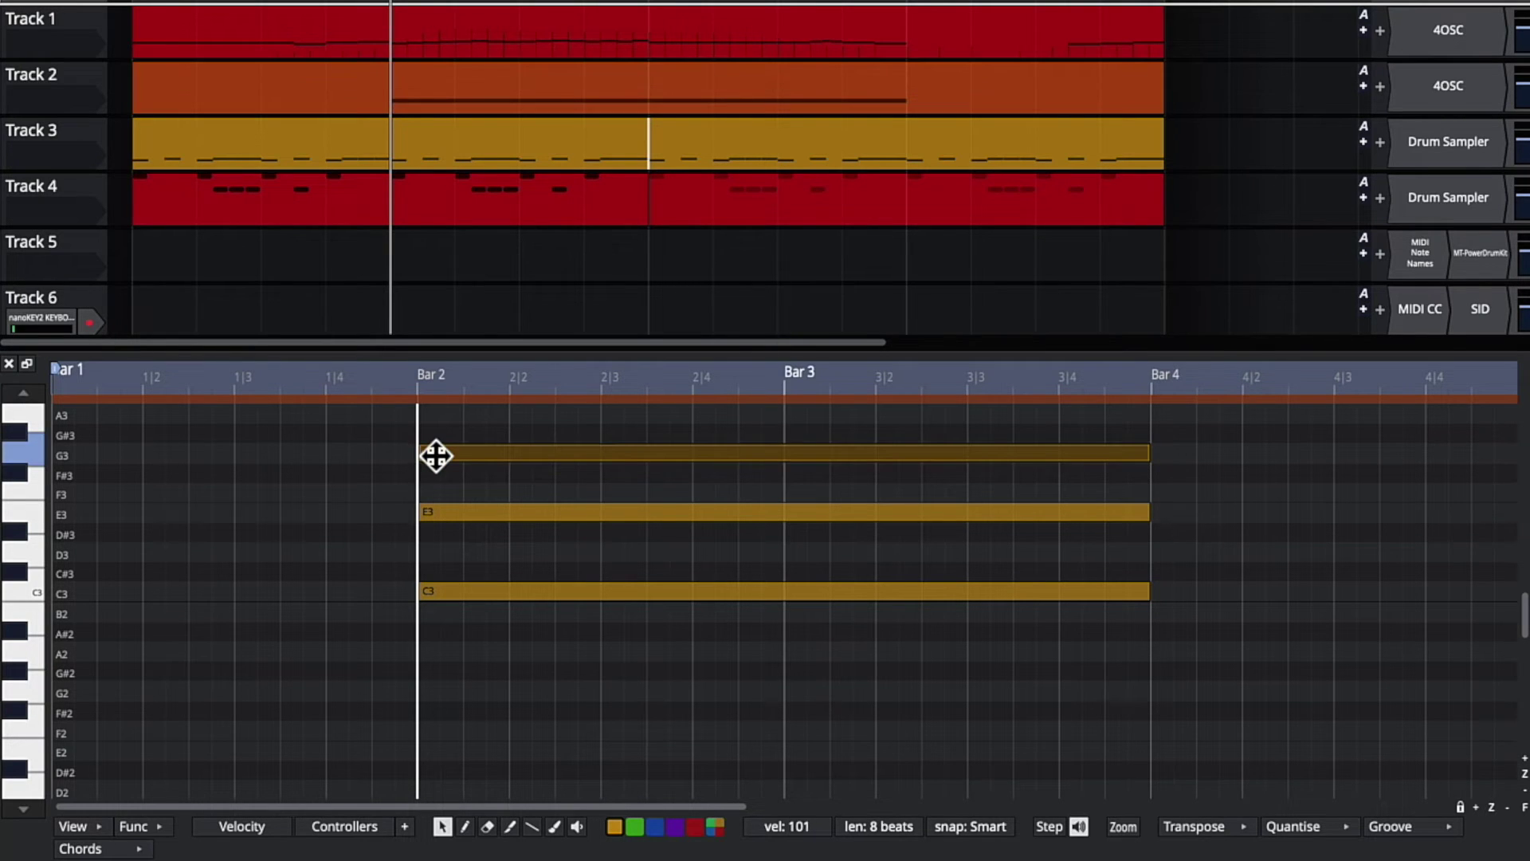
key("ctrl+a")
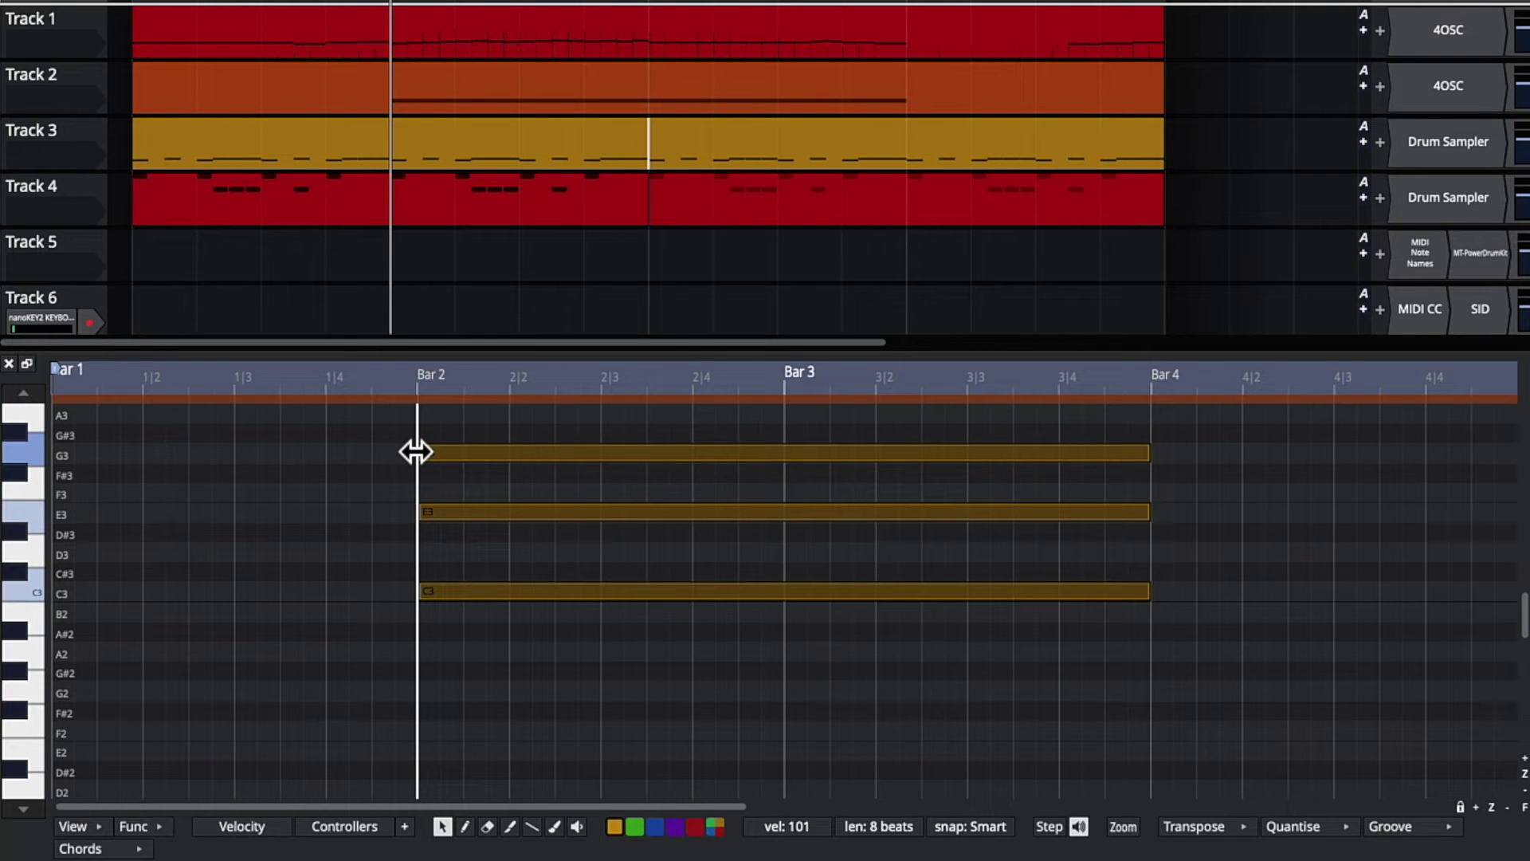
left_click_drag(415, 451, 441, 451)
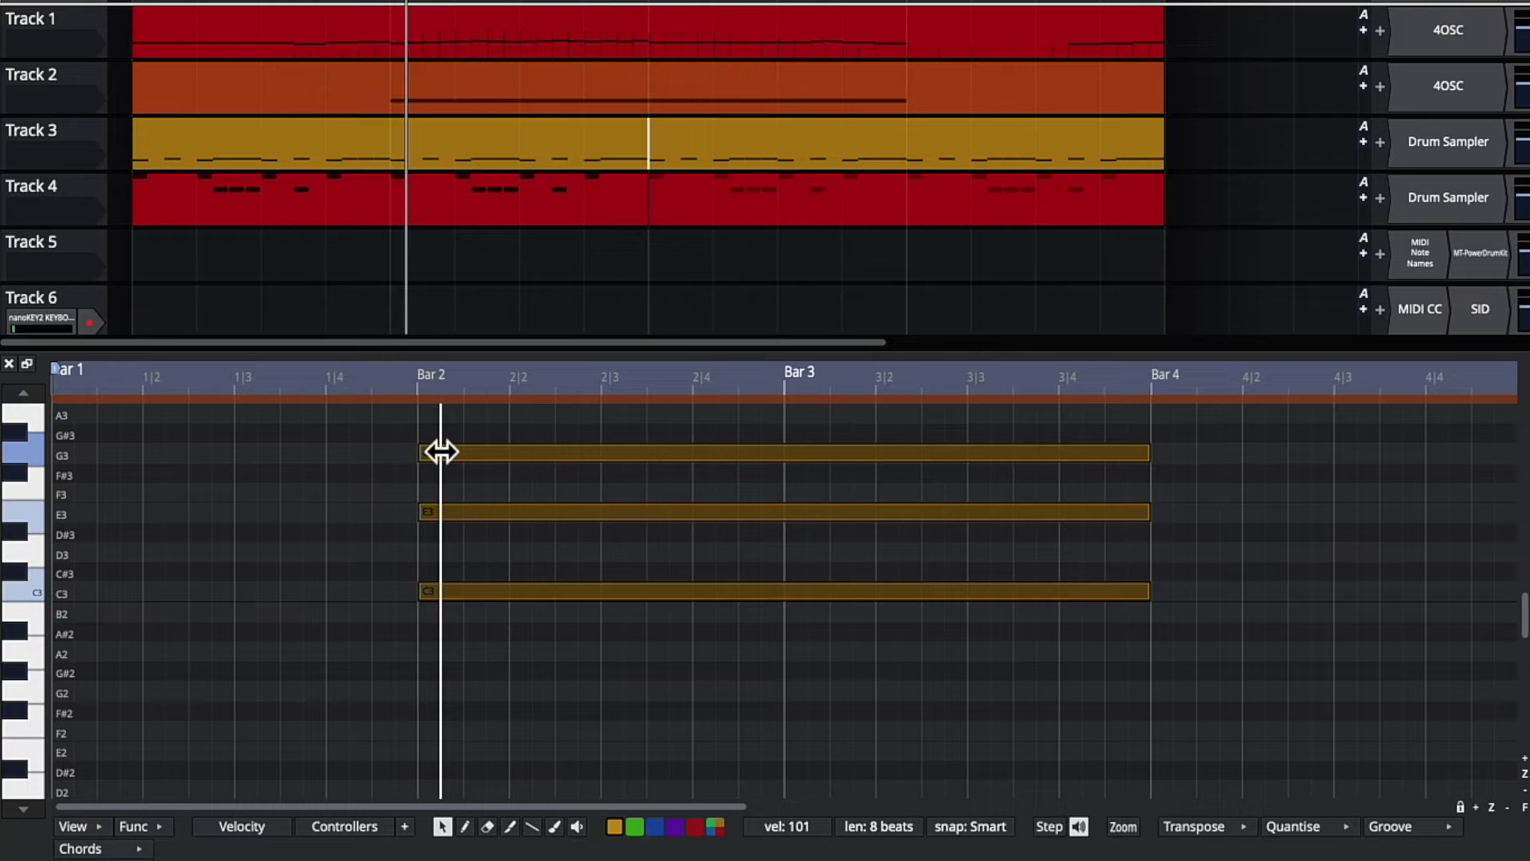
Step: Adjust the G3, E3 and C3 strum offsets, undo, then open Track 4's drum clip
left_click(347, 478)
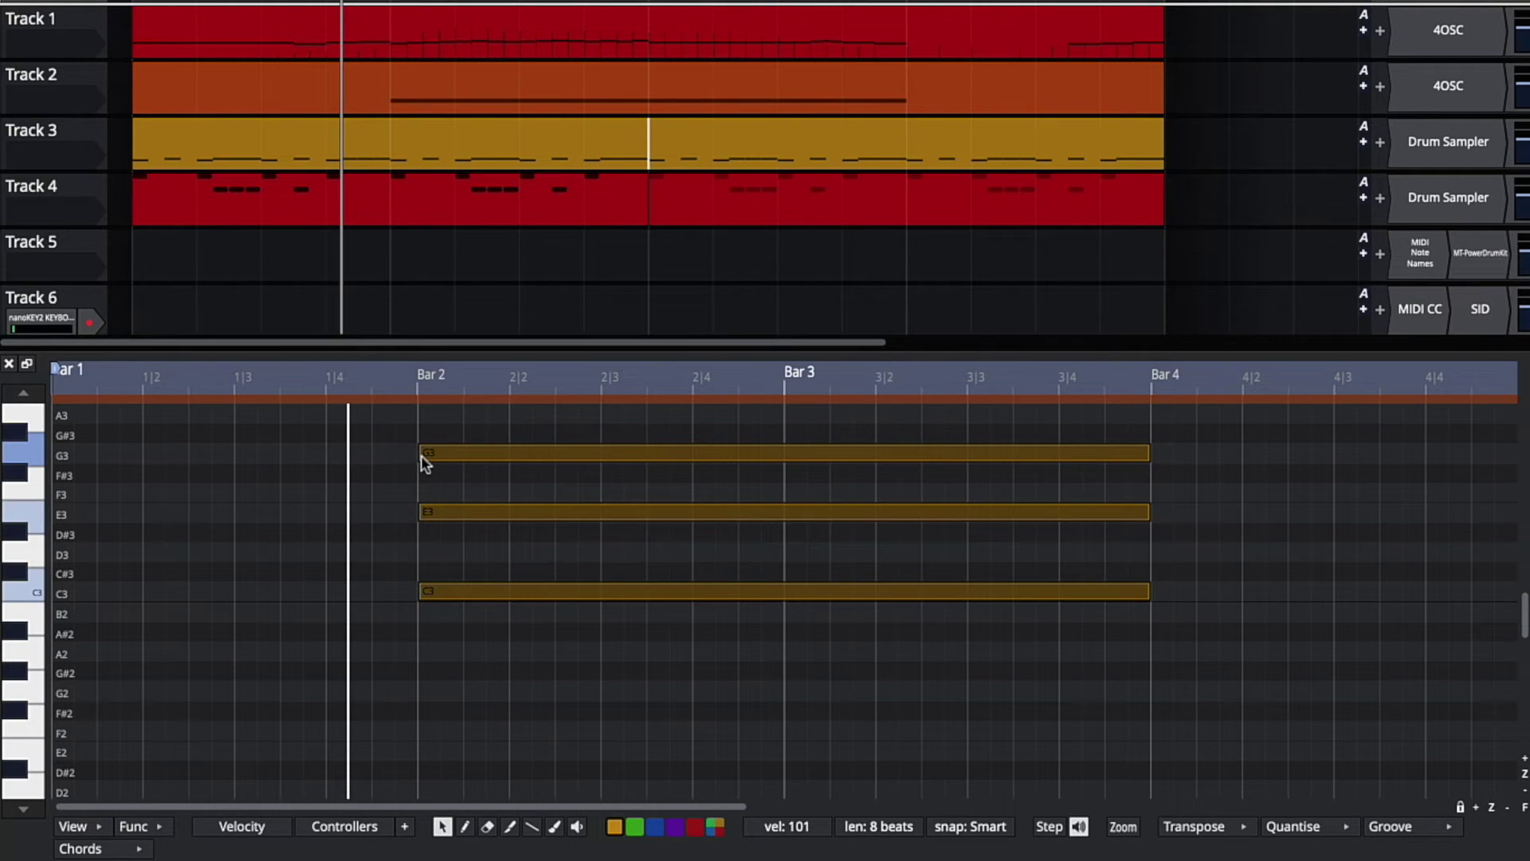
mouse_move(421, 456)
left_mouse_down()
mouse_move(485, 453)
mouse_move(423, 457)
left_mouse_up()
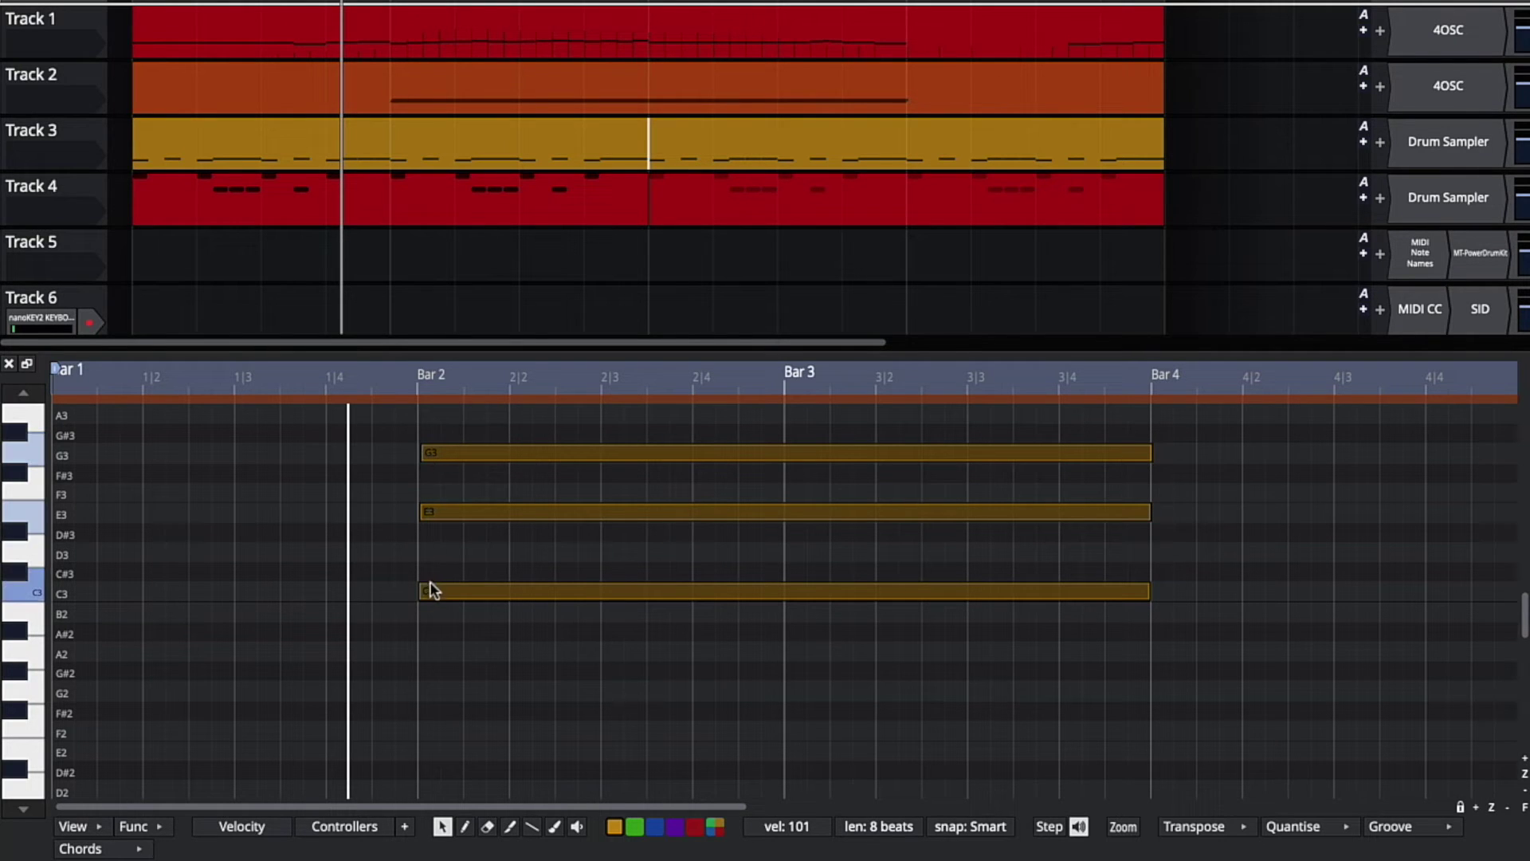
left_click_drag(426, 590, 432, 587)
left_click_drag(421, 592, 467, 595)
key("ctrl+z")
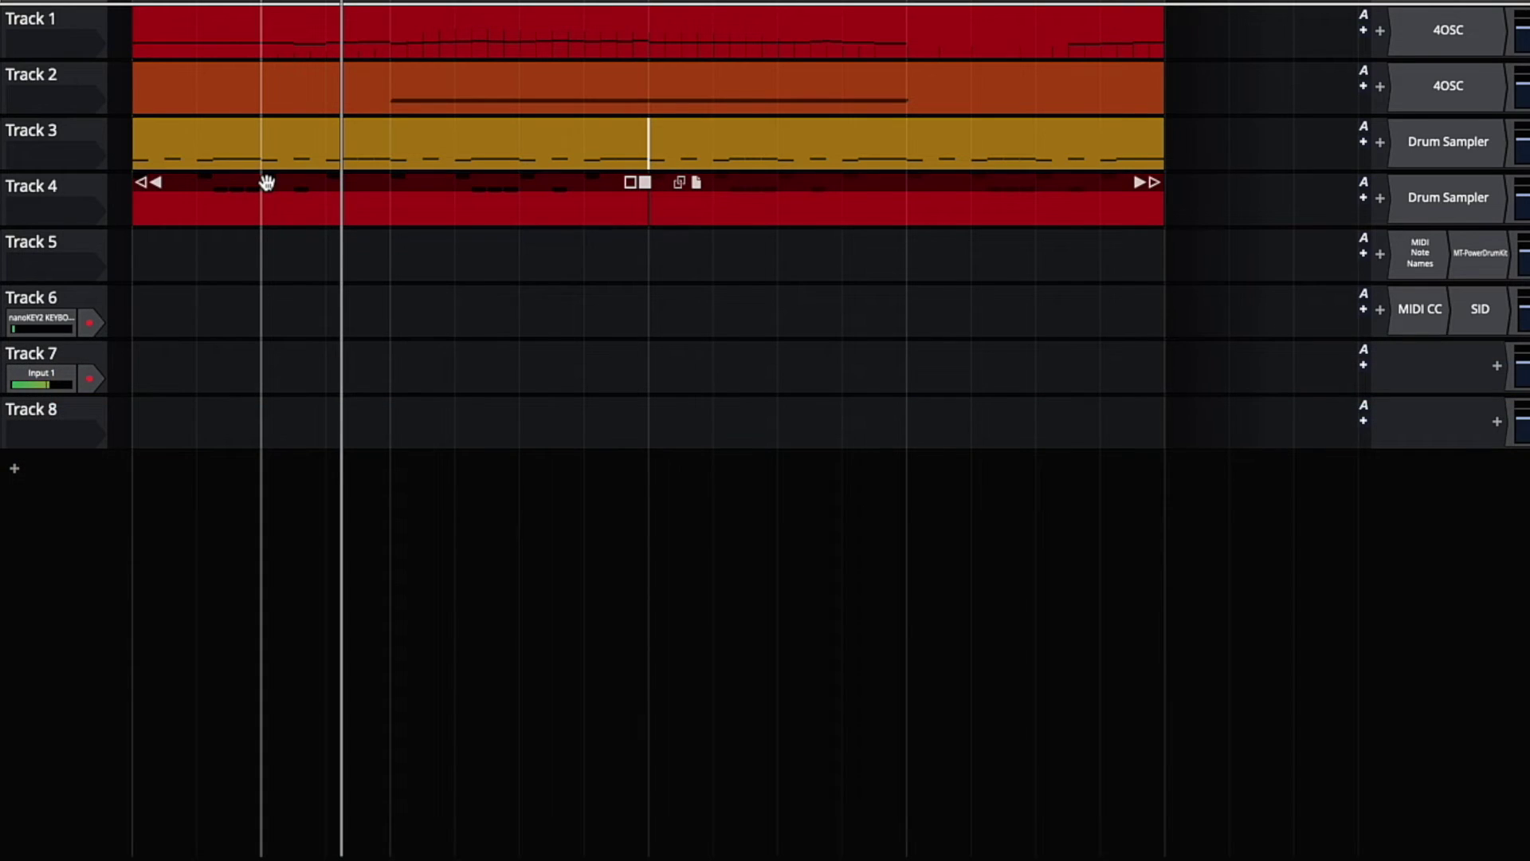
left_click(267, 183)
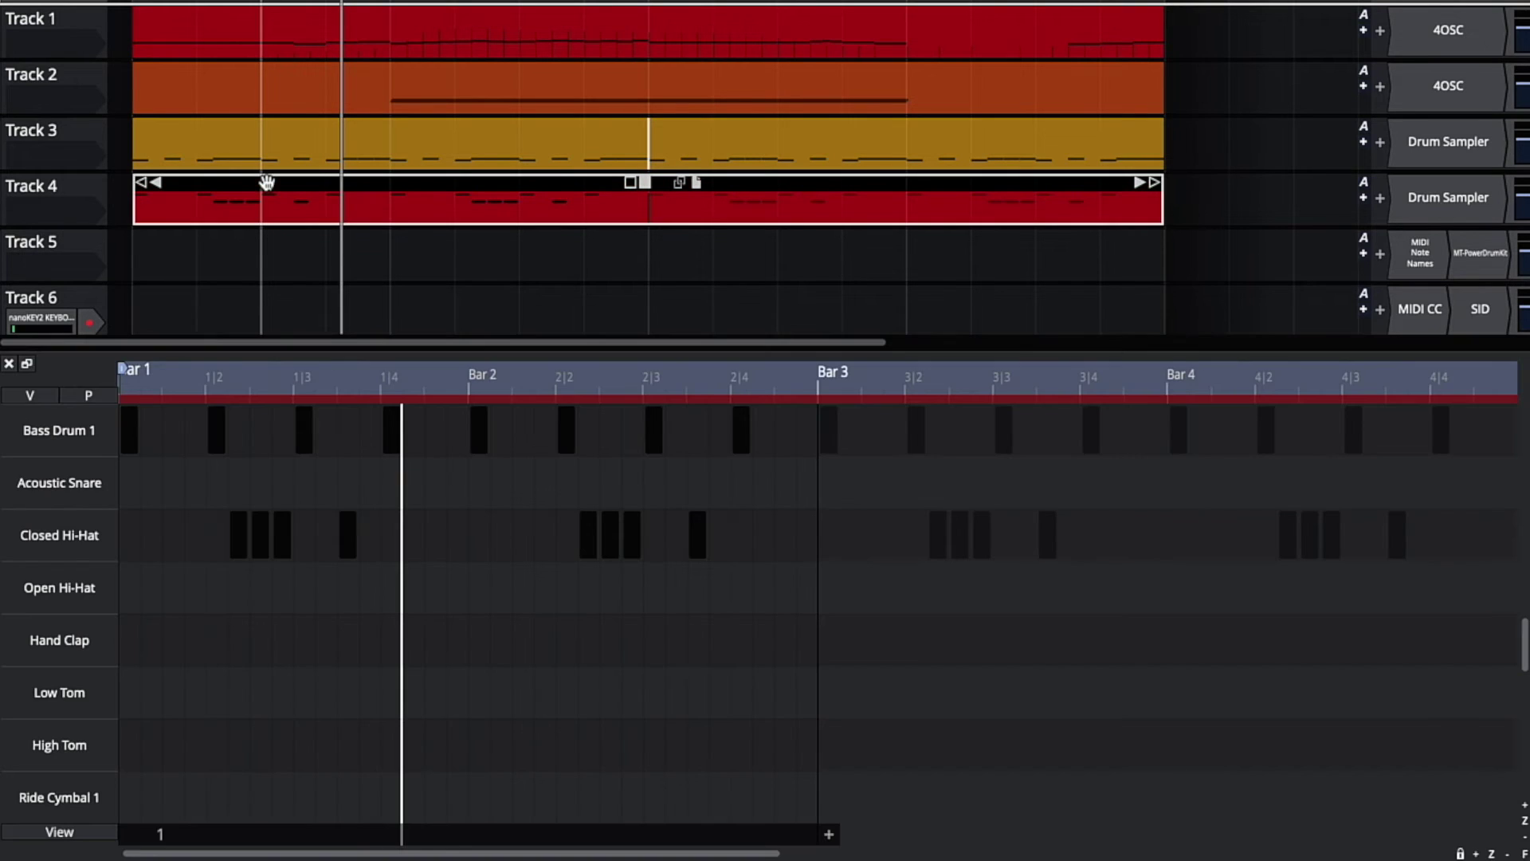
Step: Show only drum rows in use, then all named drum rows, and open Track 3's drum clip
left_click(44, 834)
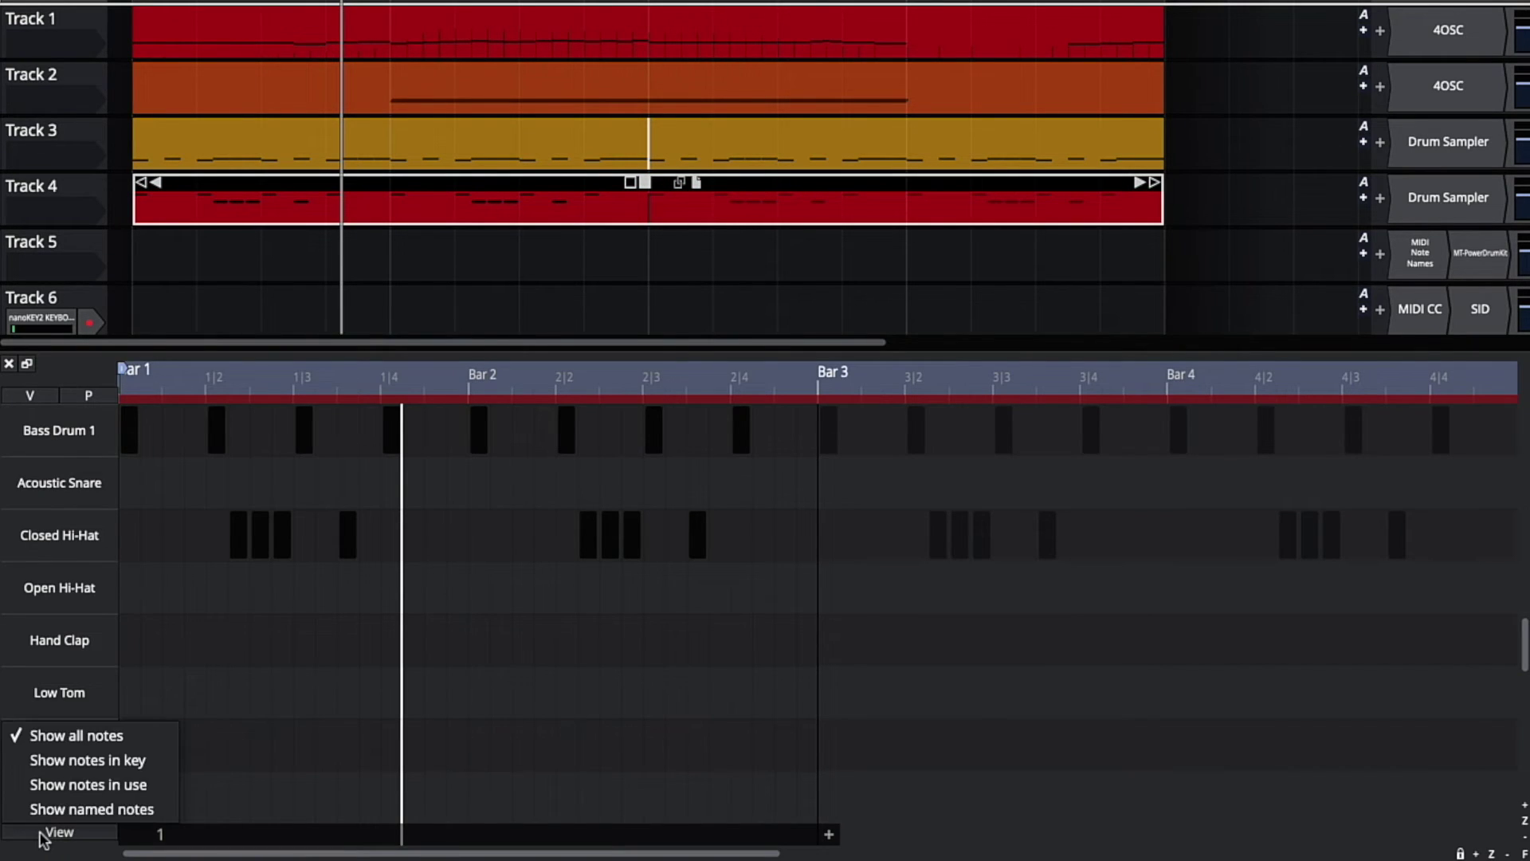
left_click(69, 785)
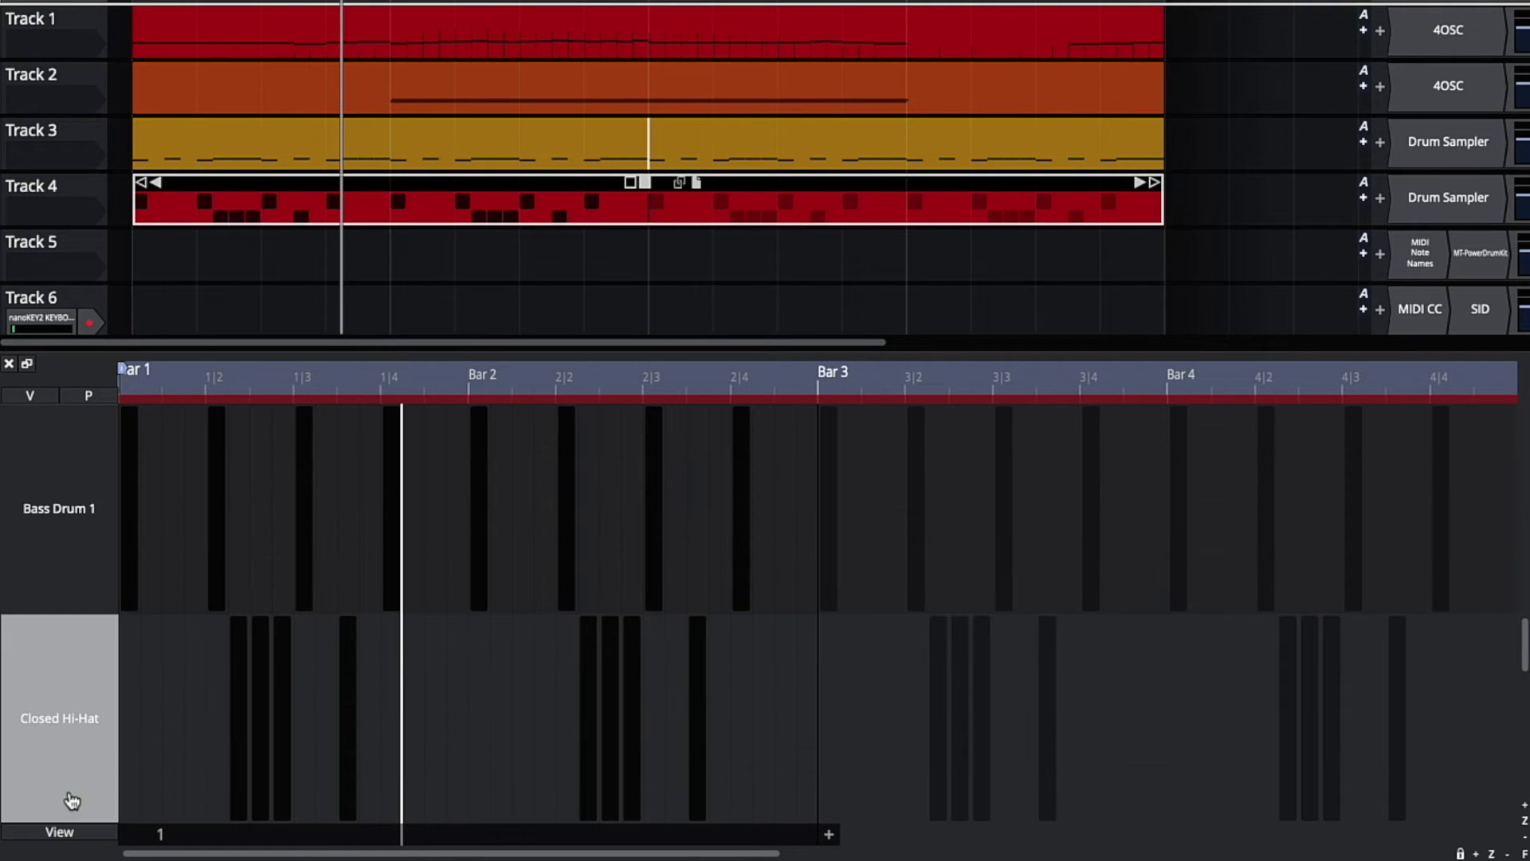
left_click(86, 835)
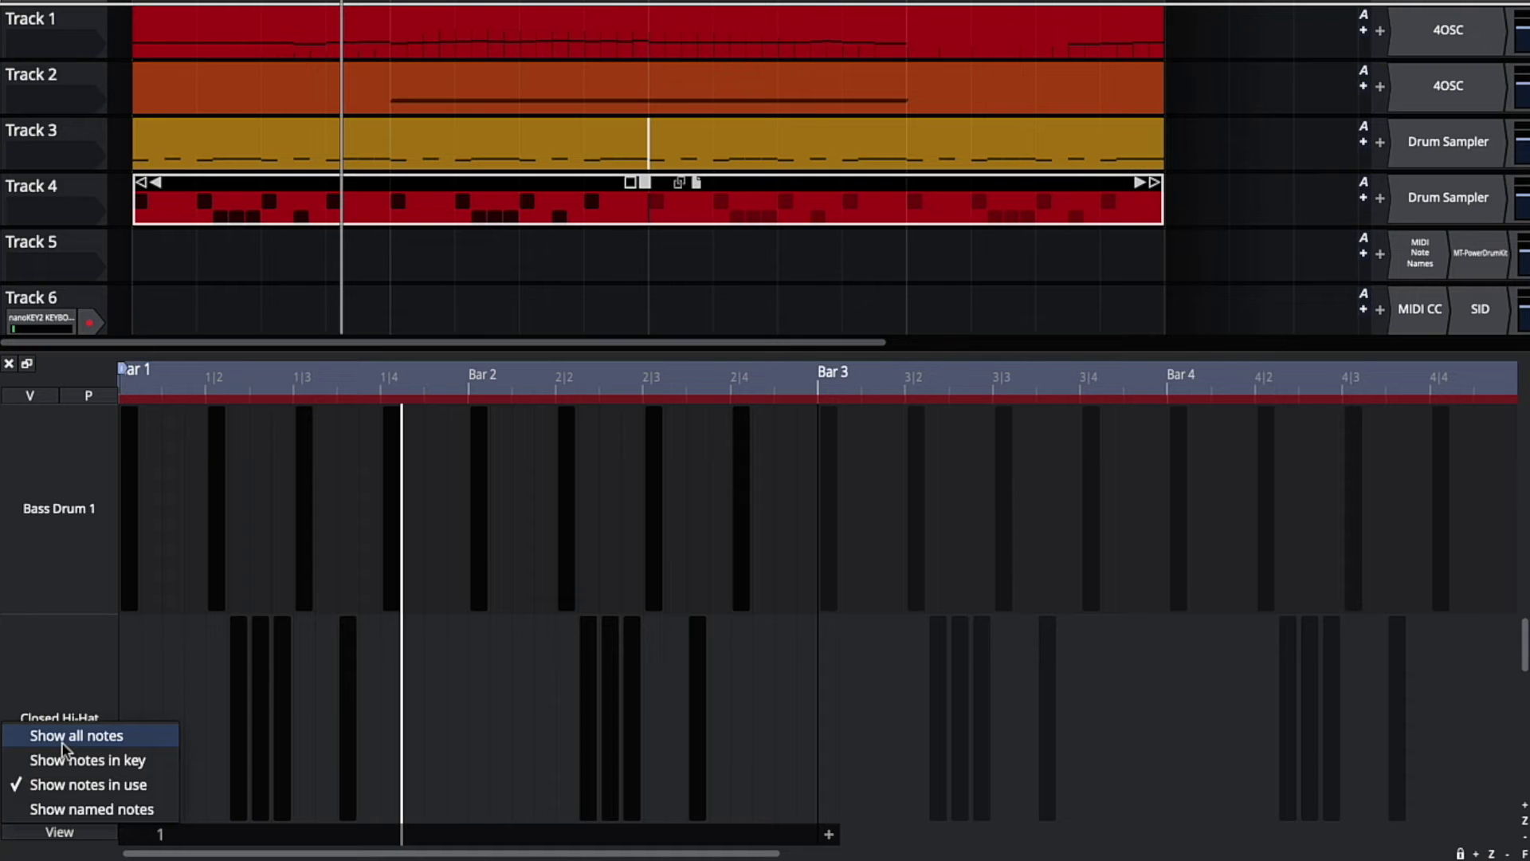
left_click(65, 809)
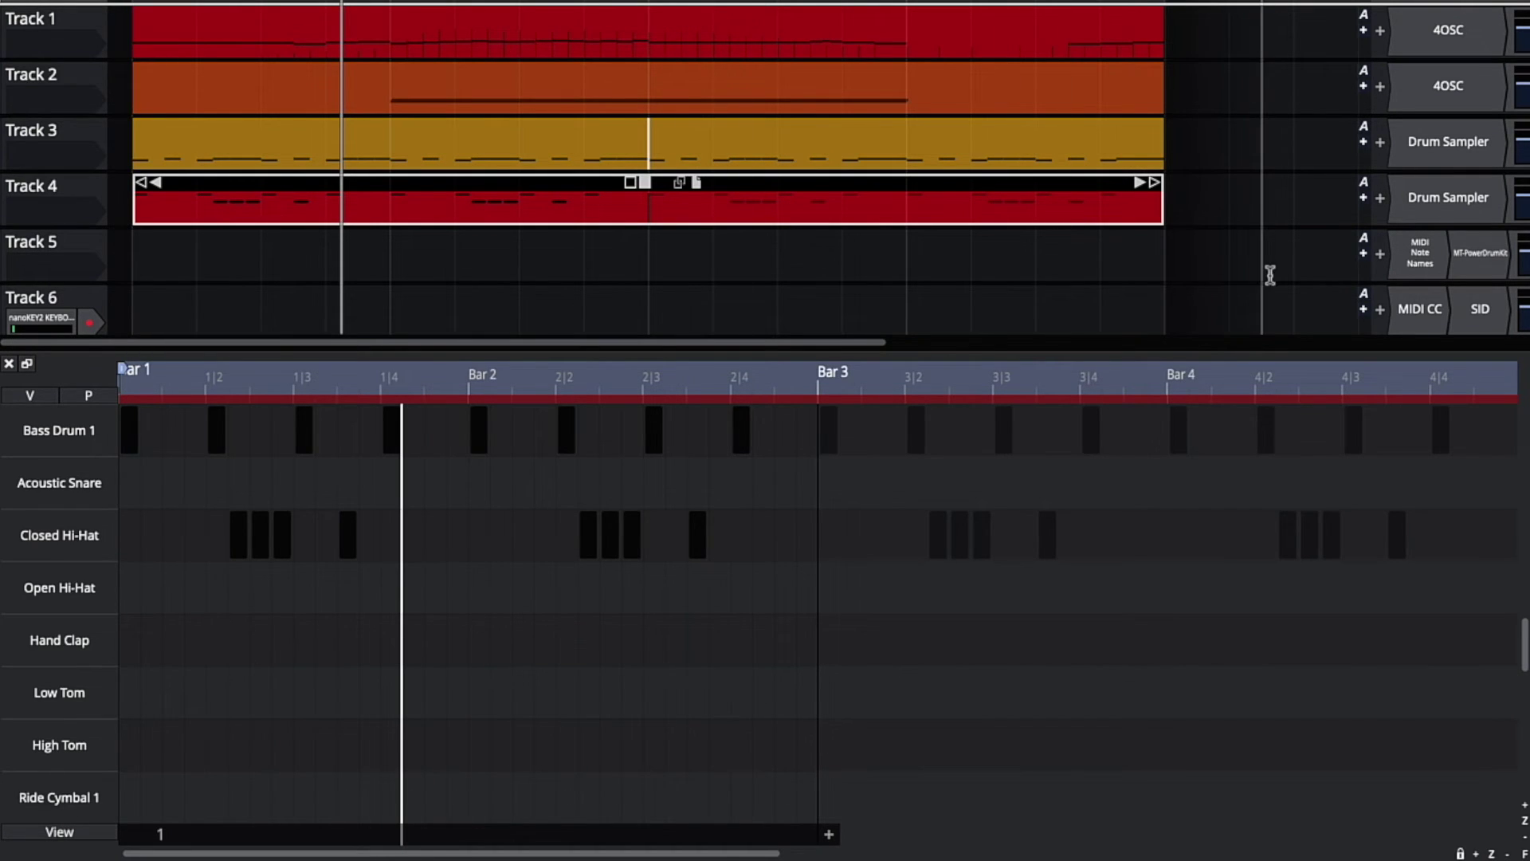
left_click(48, 831)
left_click(38, 738)
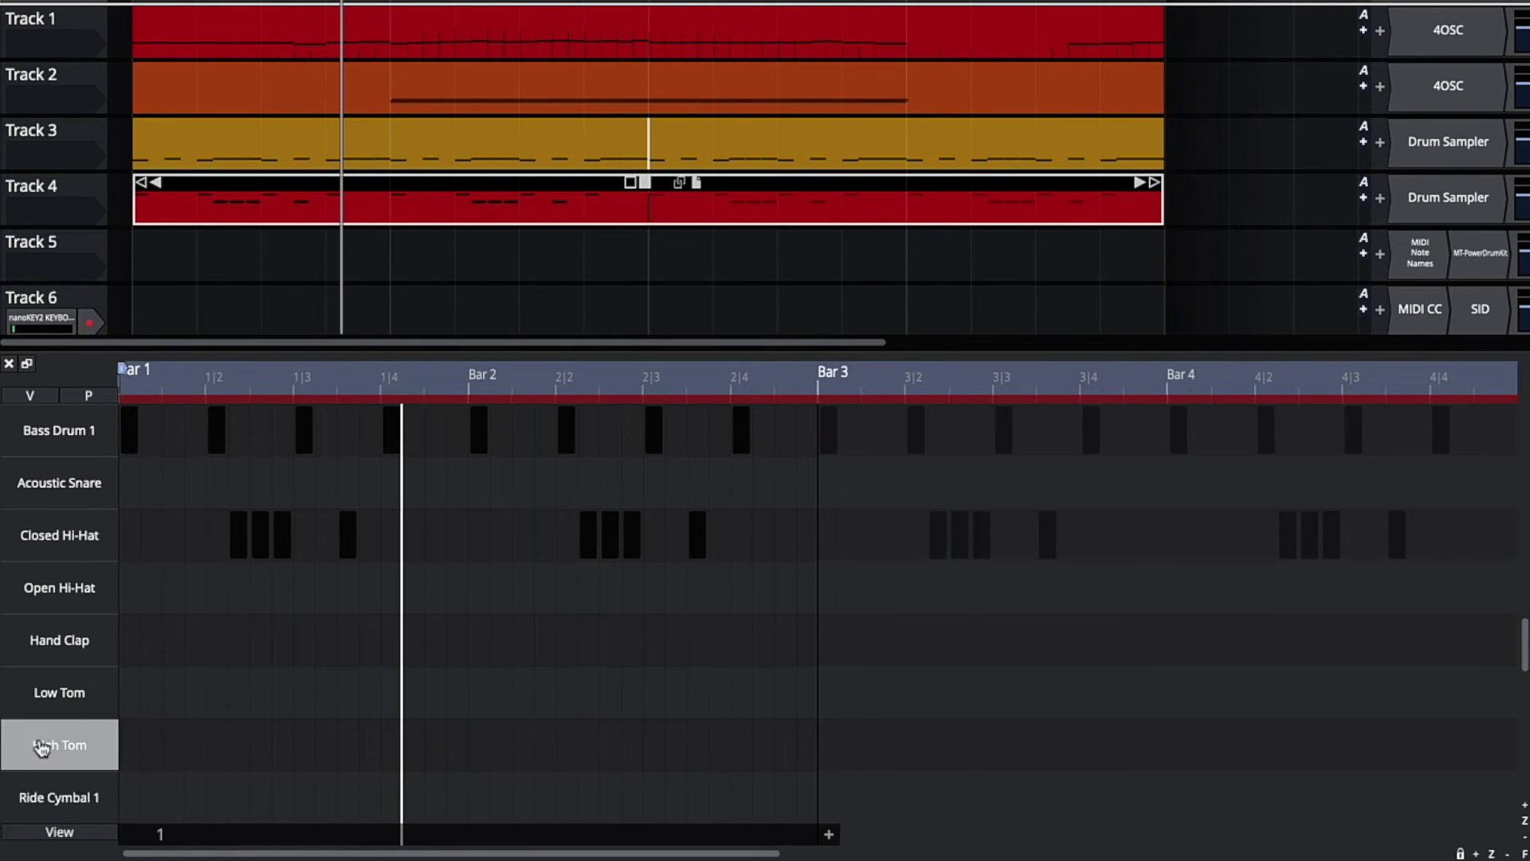
left_click(186, 130)
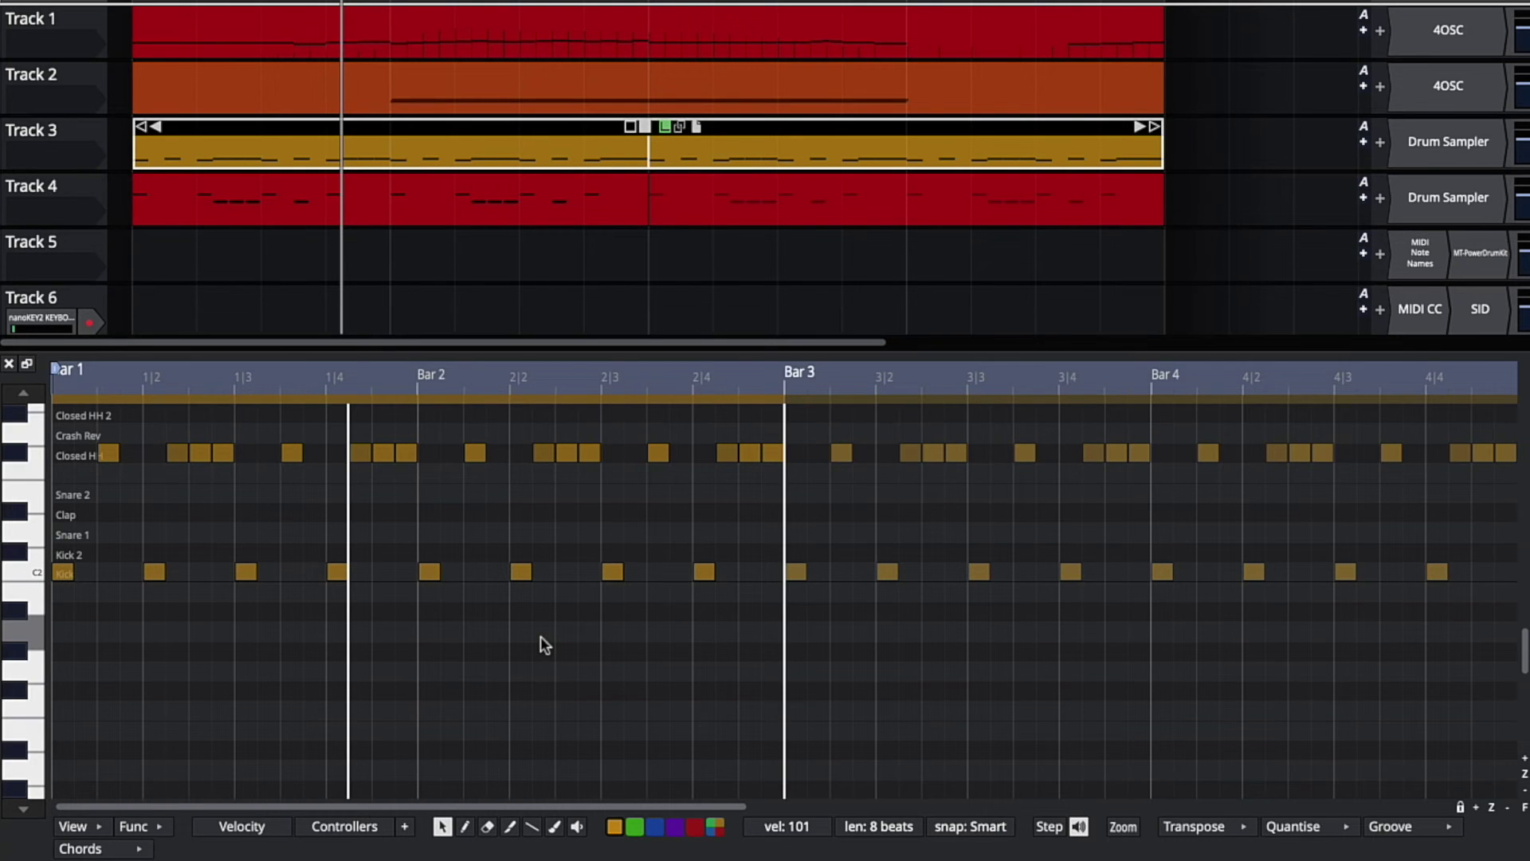
Step: Switch the editor to a drum grid, draw a Clap hit near 2|3, then open Track 4's clip
left_click(91, 832)
left_click(108, 694)
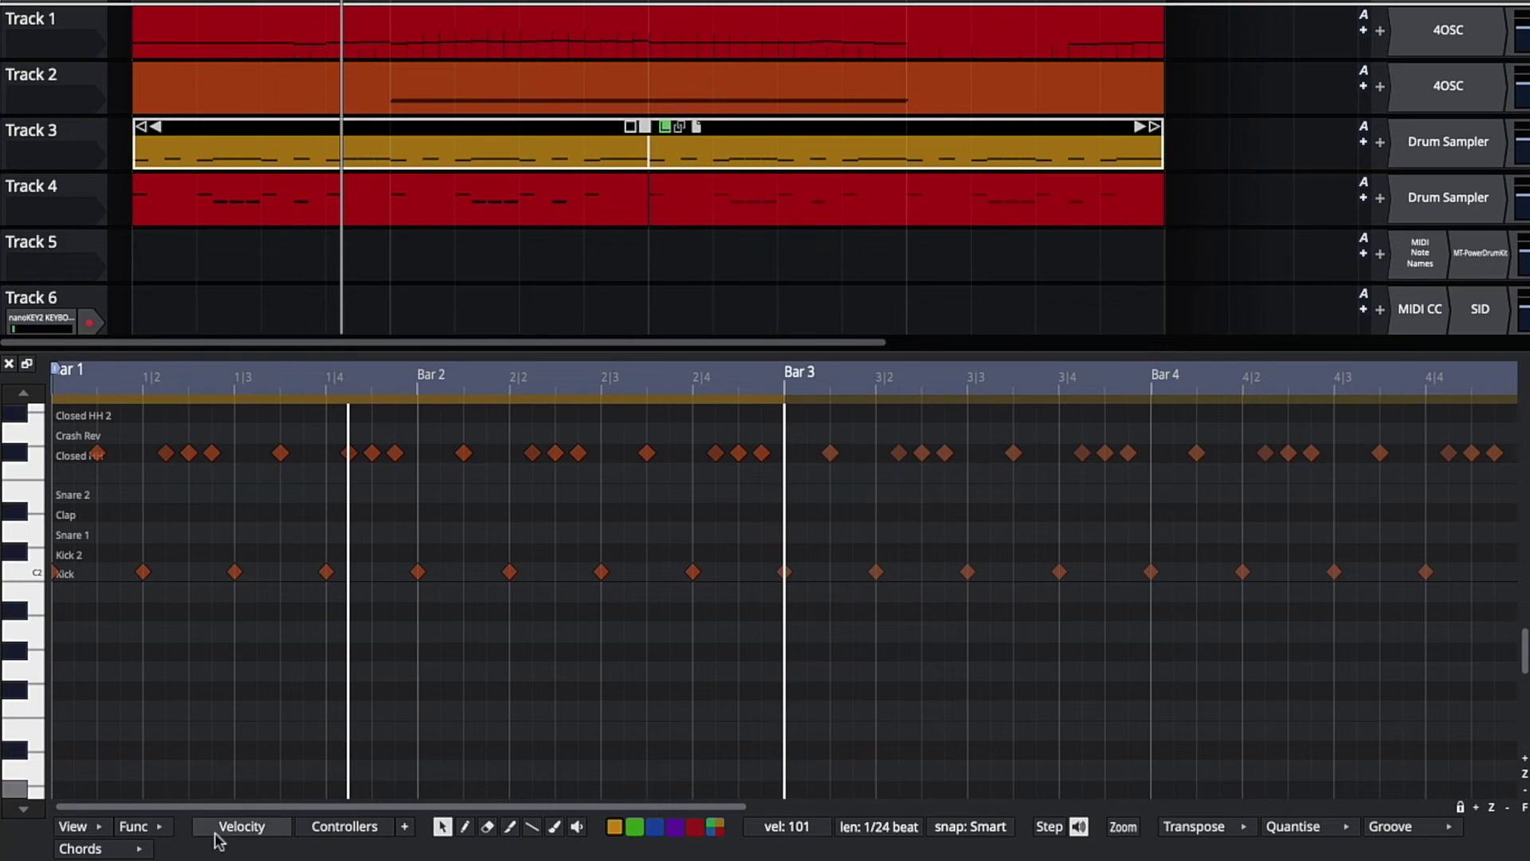
left_click(533, 519)
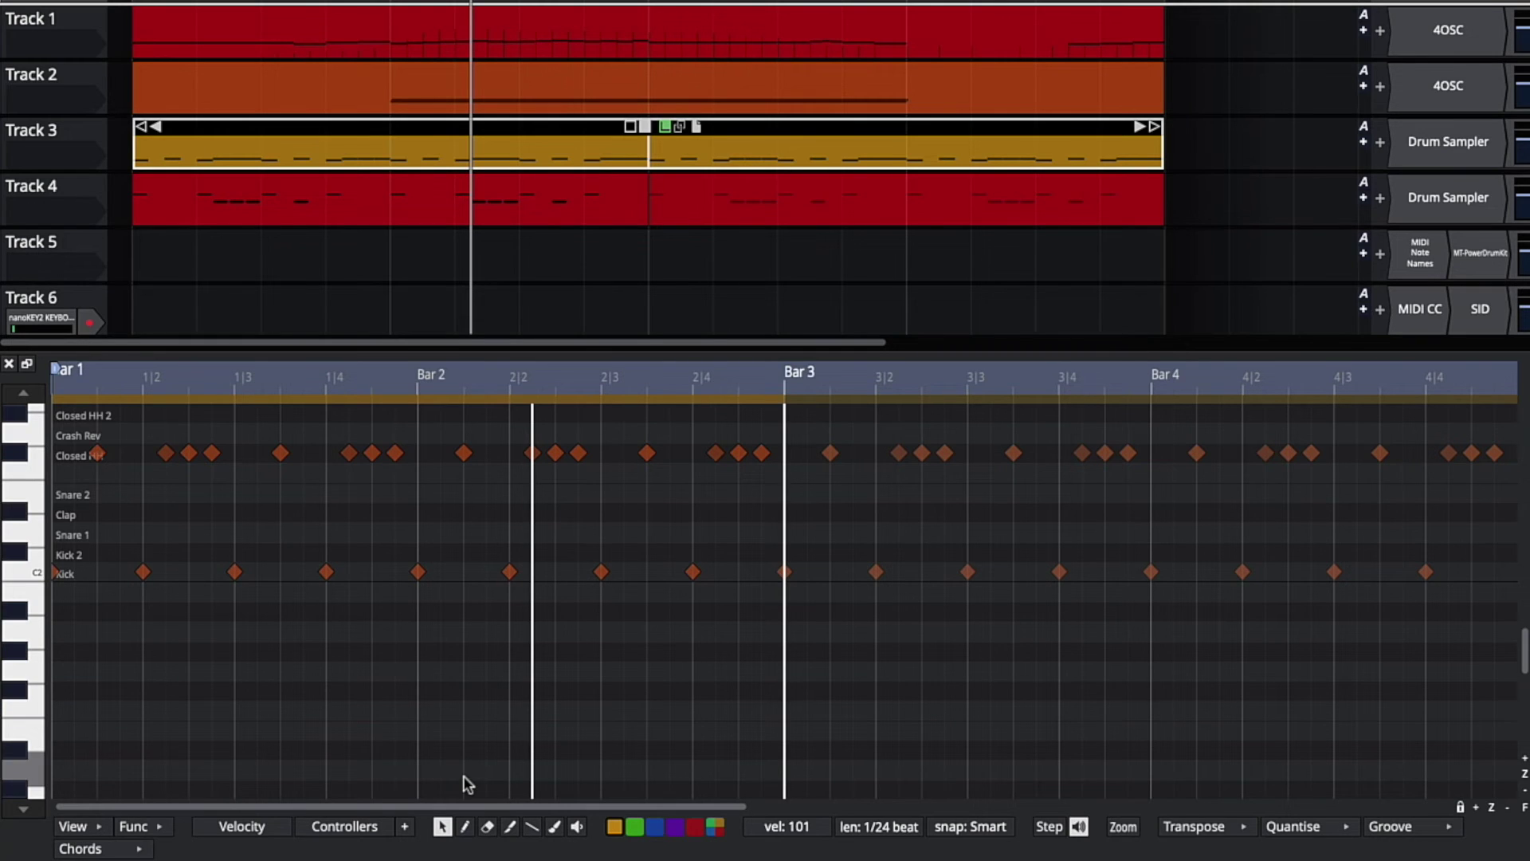
left_click(465, 826)
left_click(630, 516)
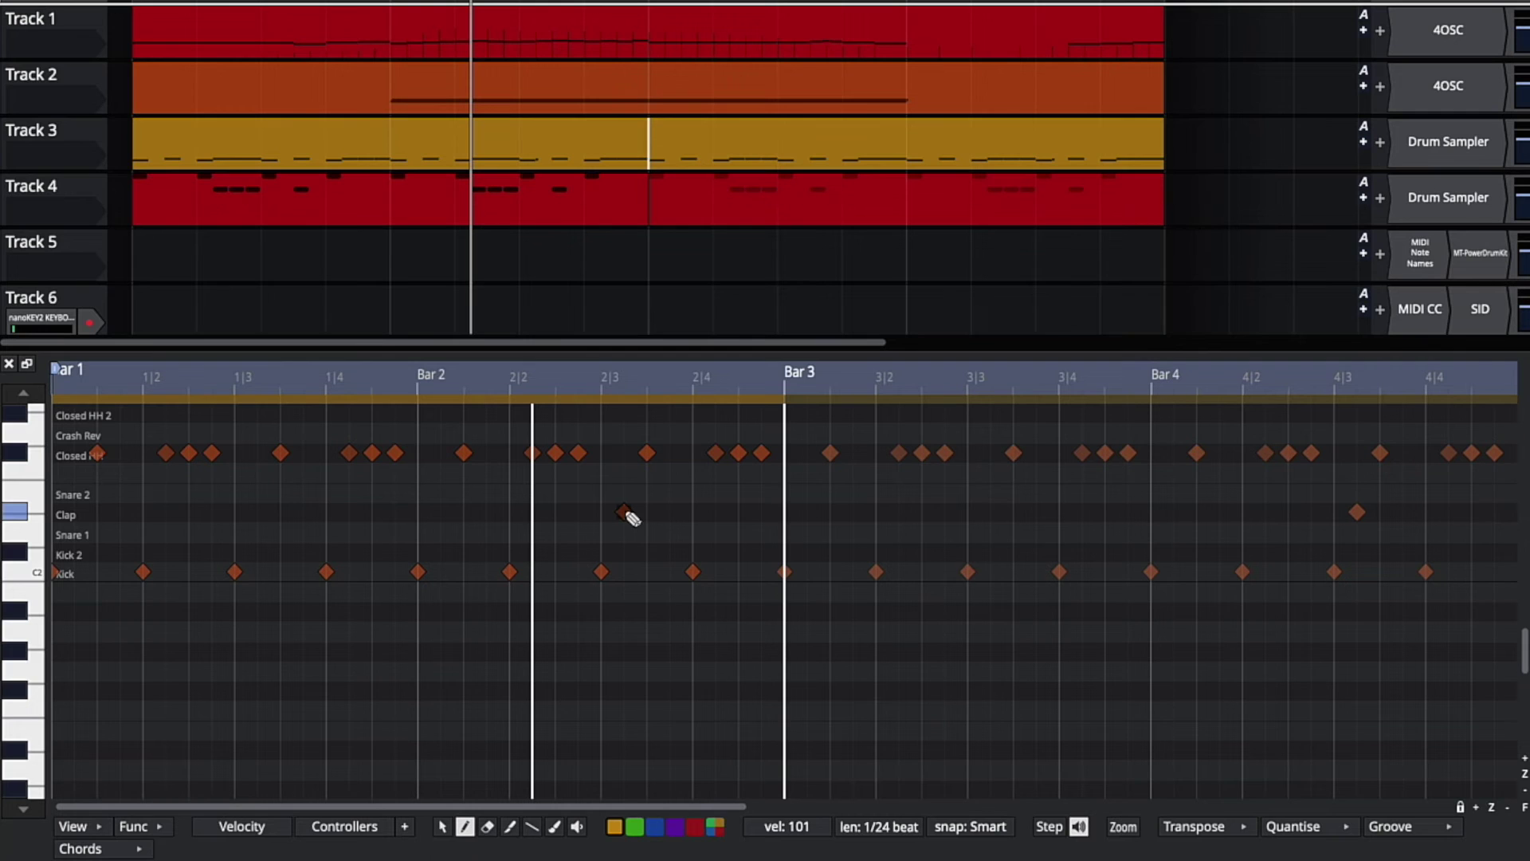
left_click(292, 192)
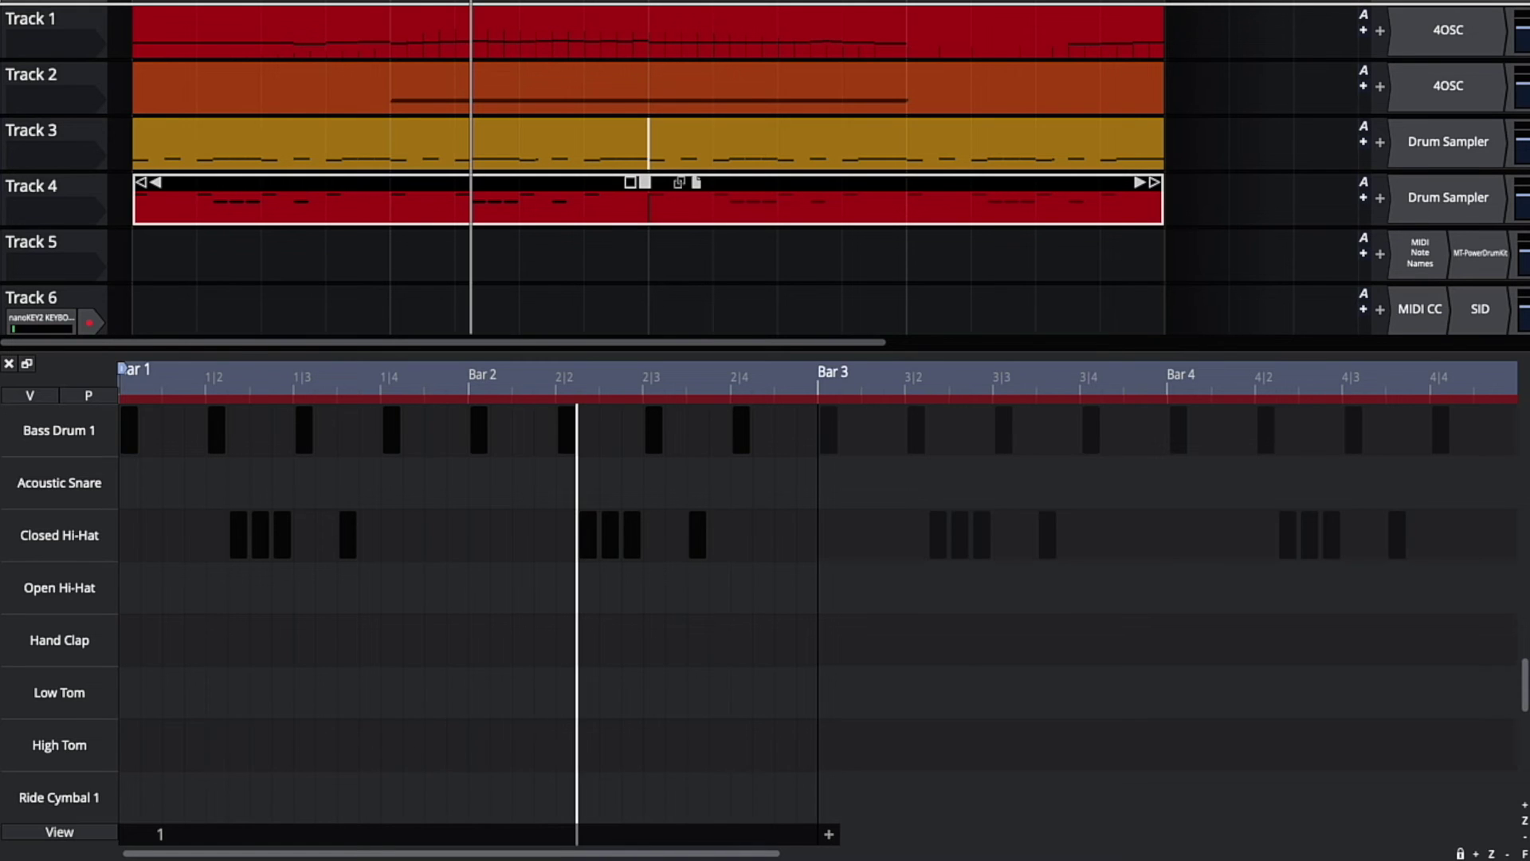
Step: Play the drums from the start and lower the Closed Hi-Hat probability to about 50%
key("Home")
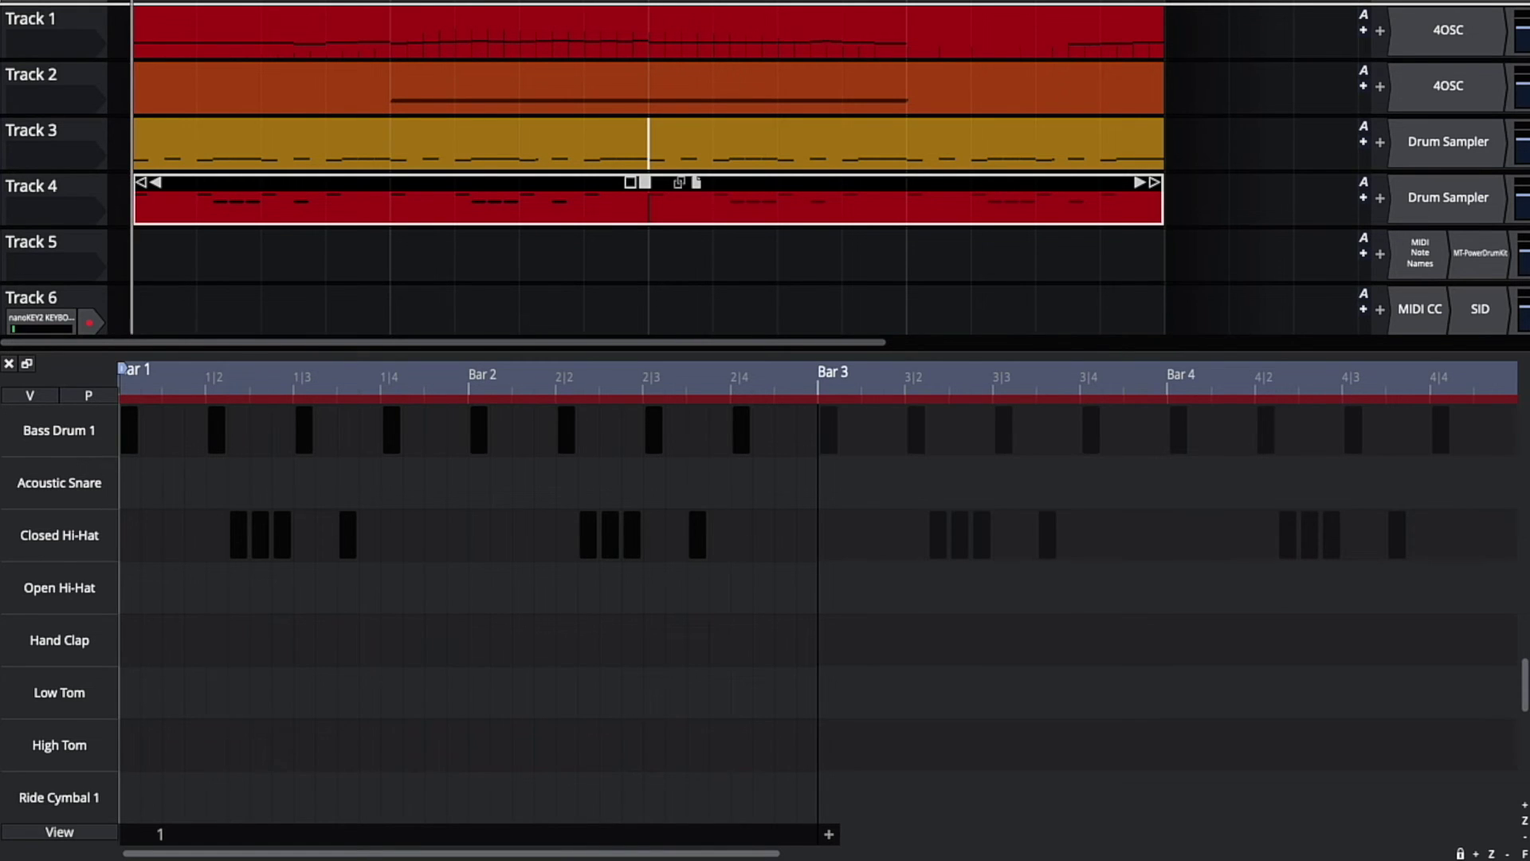
key("space")
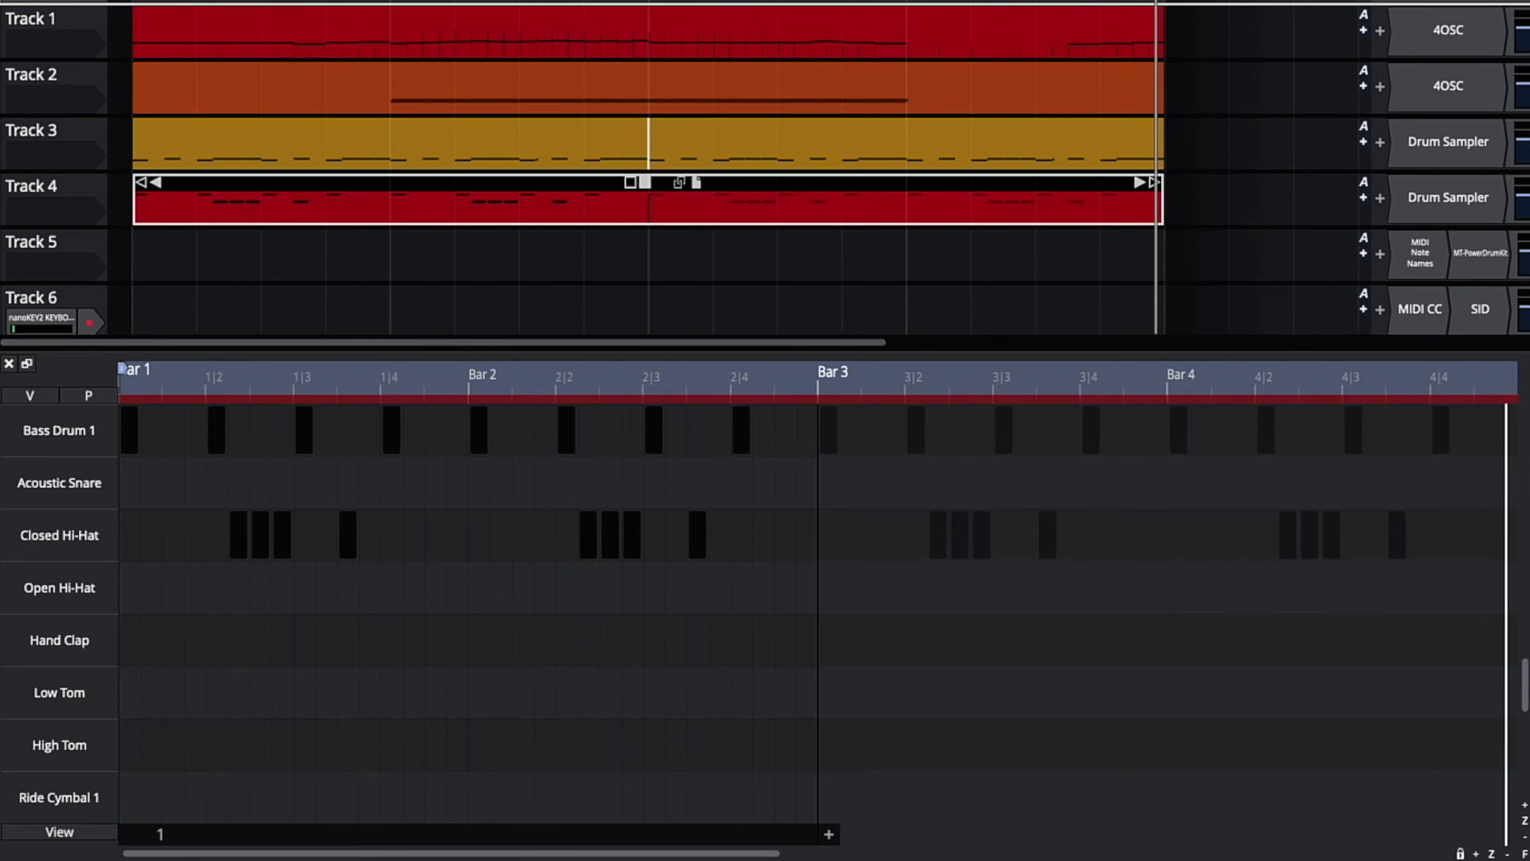
left_click(42, 547)
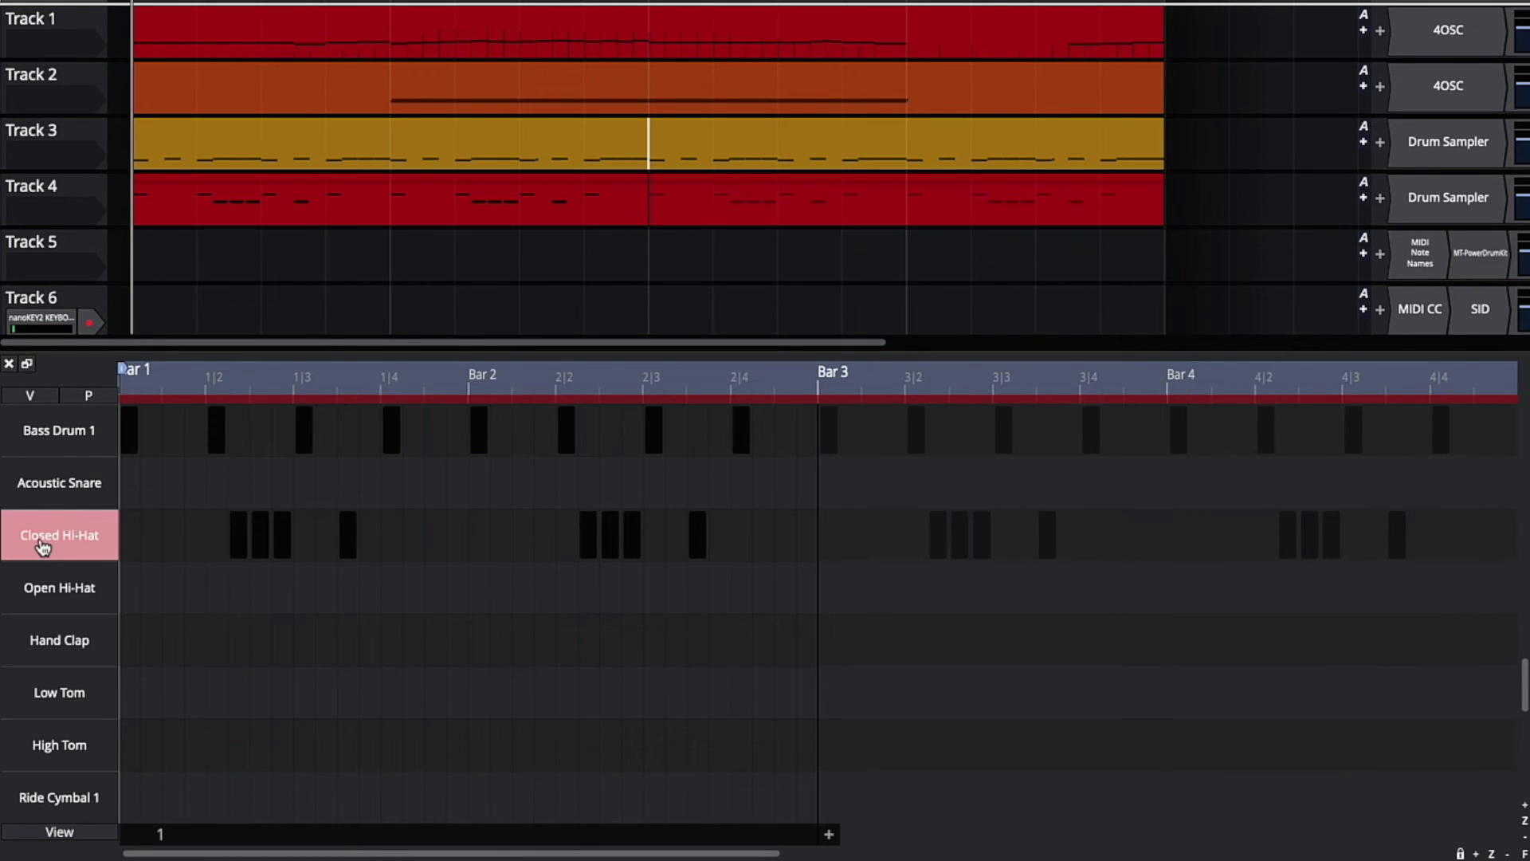
left_click(80, 393)
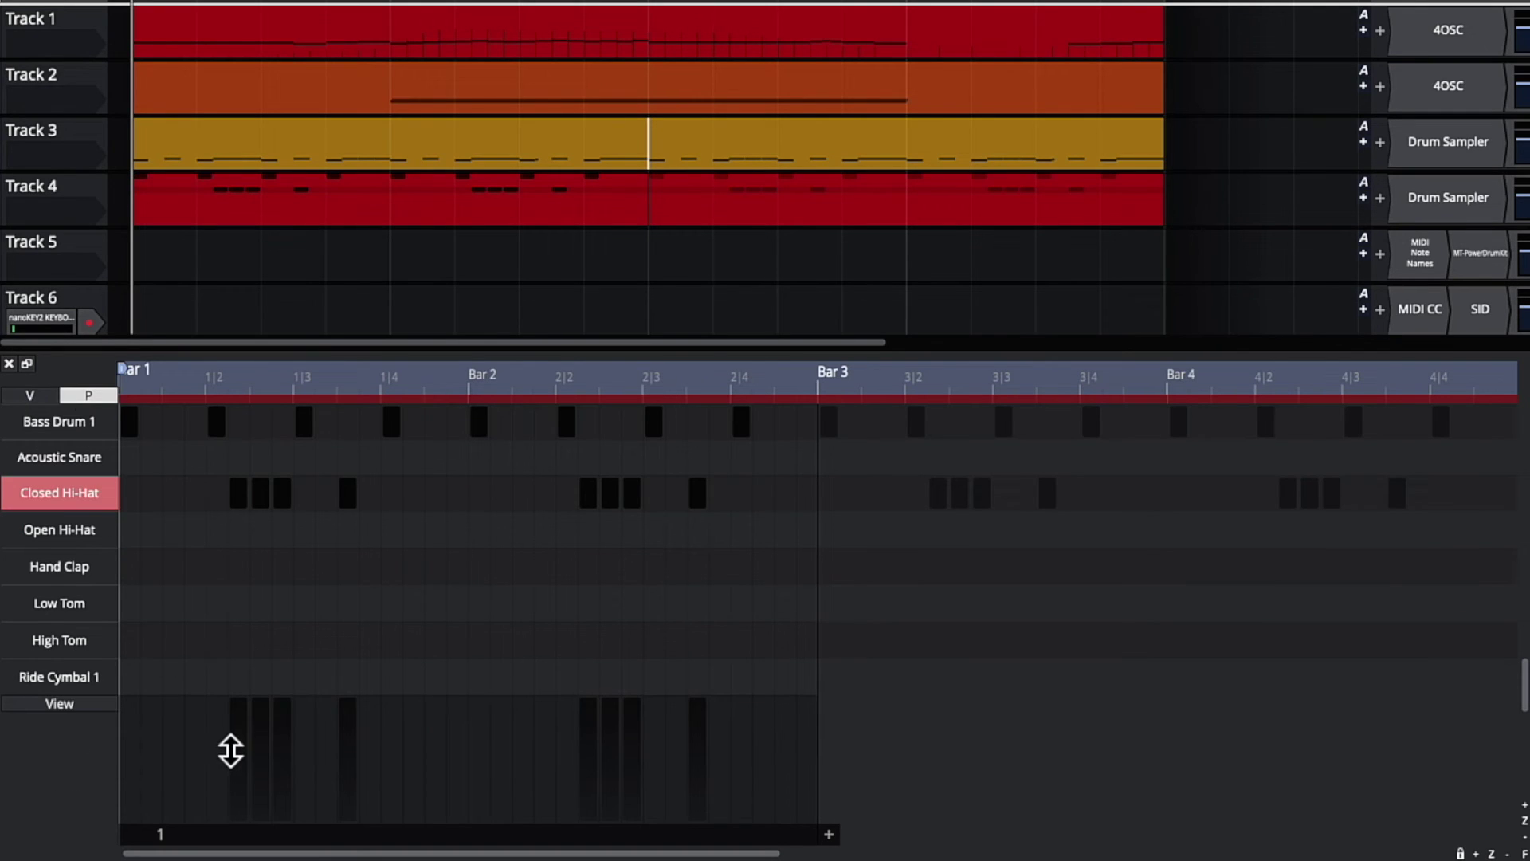
left_click_drag(231, 749, 711, 763)
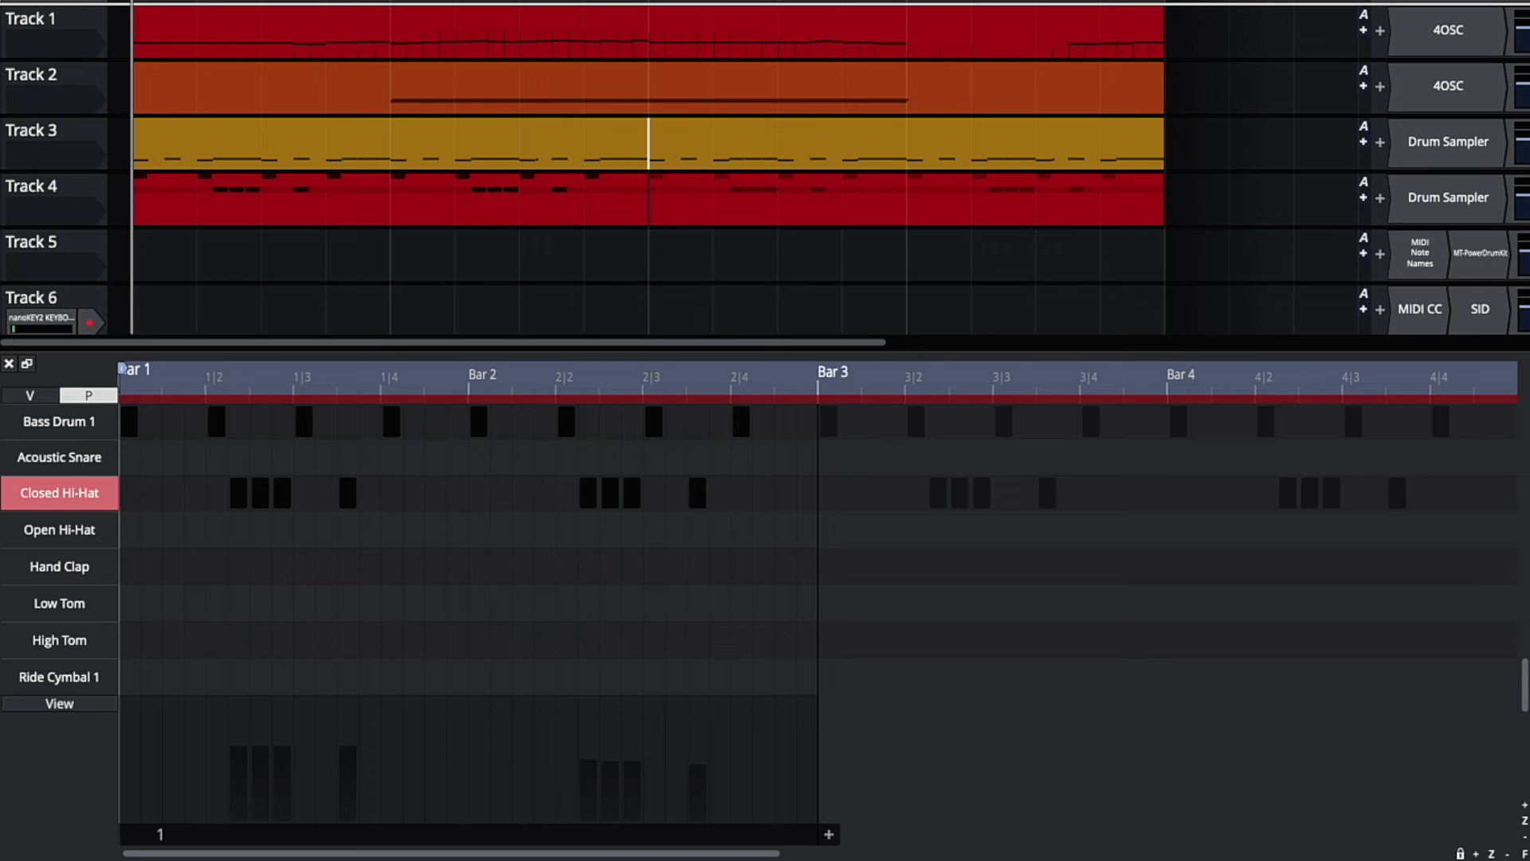
Step: Audition the reduced hi-hat probability, stop playback, and close the drum editor
key("space")
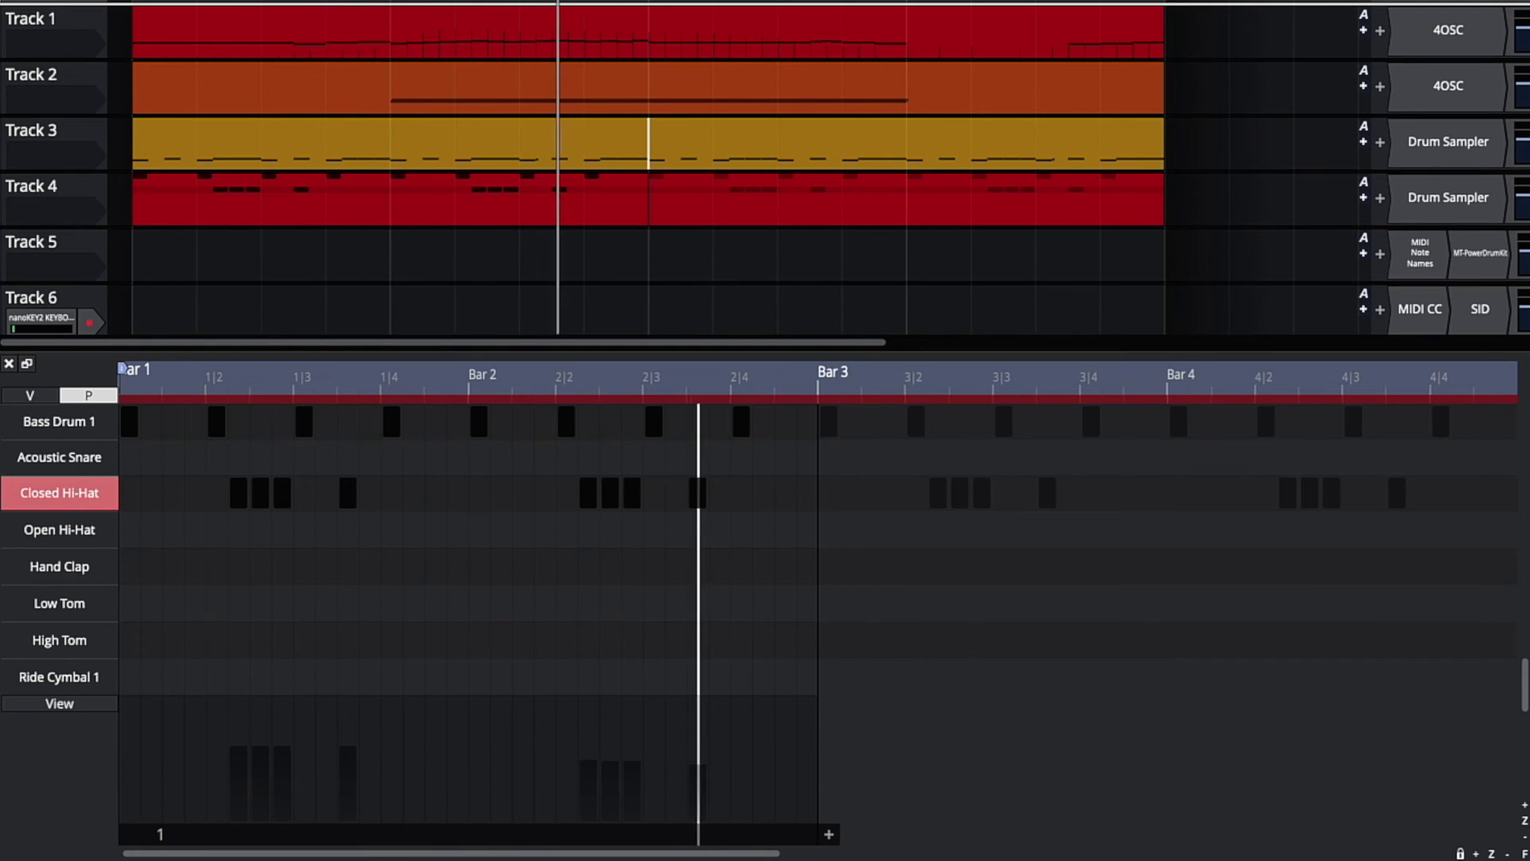
key("space")
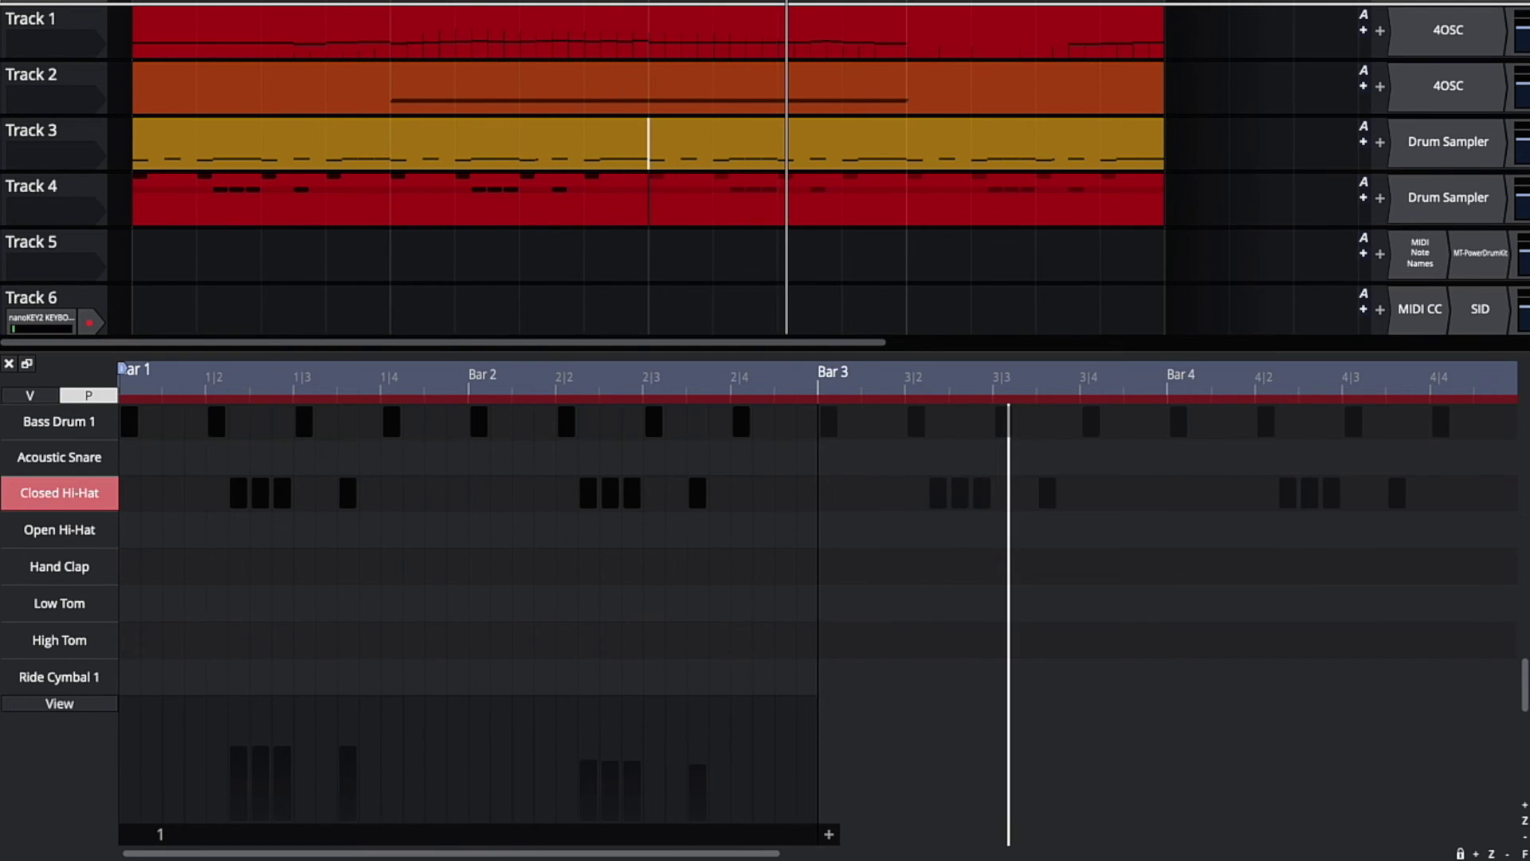
left_click(8, 364)
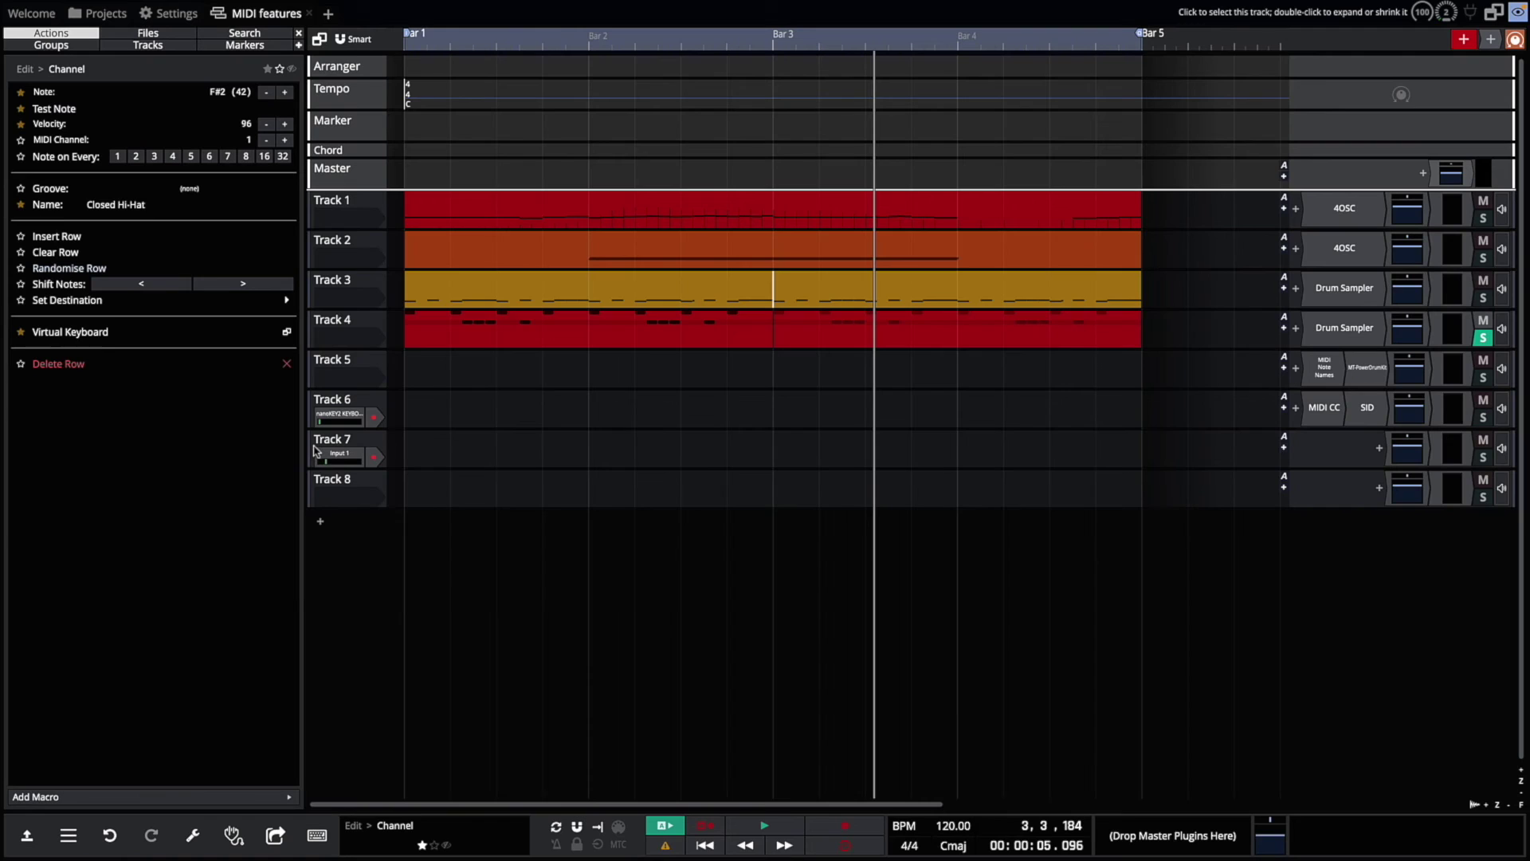
Step: Import 'Drum Map - MT Power Drum Kit 2.txt' into Track 5's MIDI Note Names plugin
left_click(1326, 373)
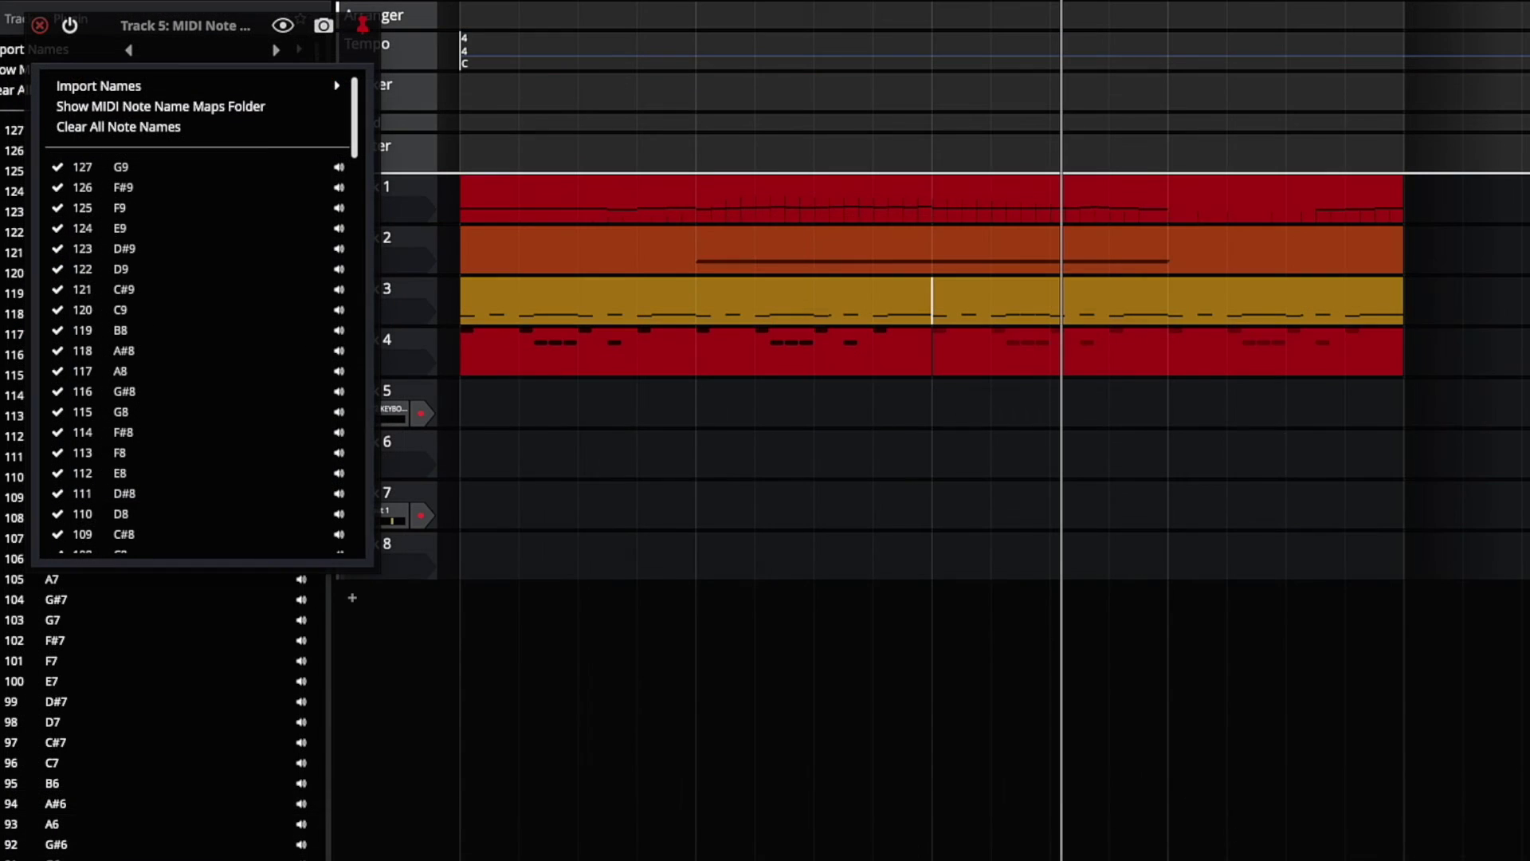
left_click(177, 85)
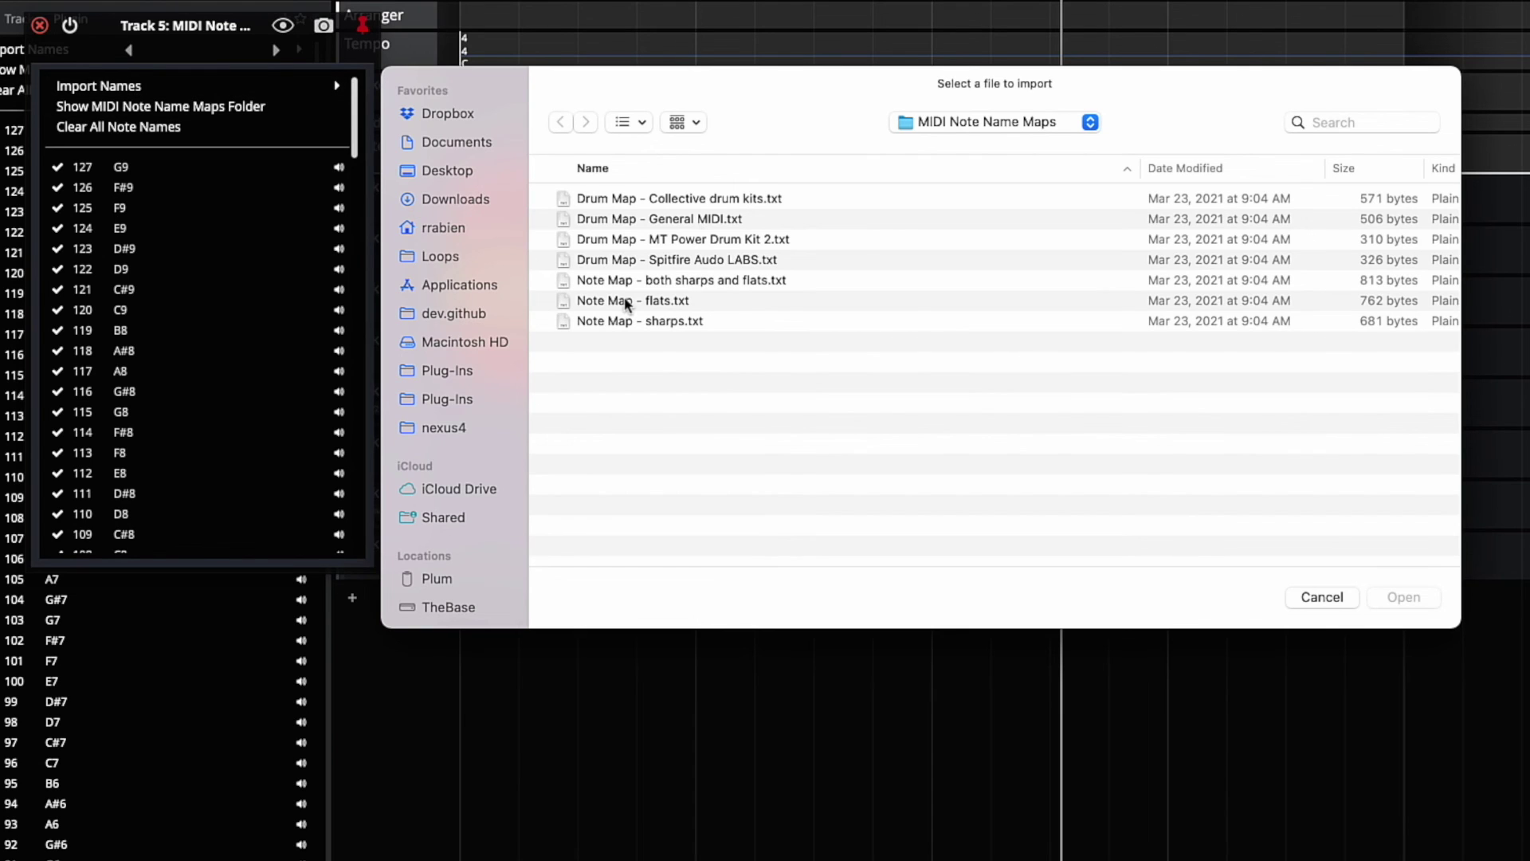
double_click(723, 239)
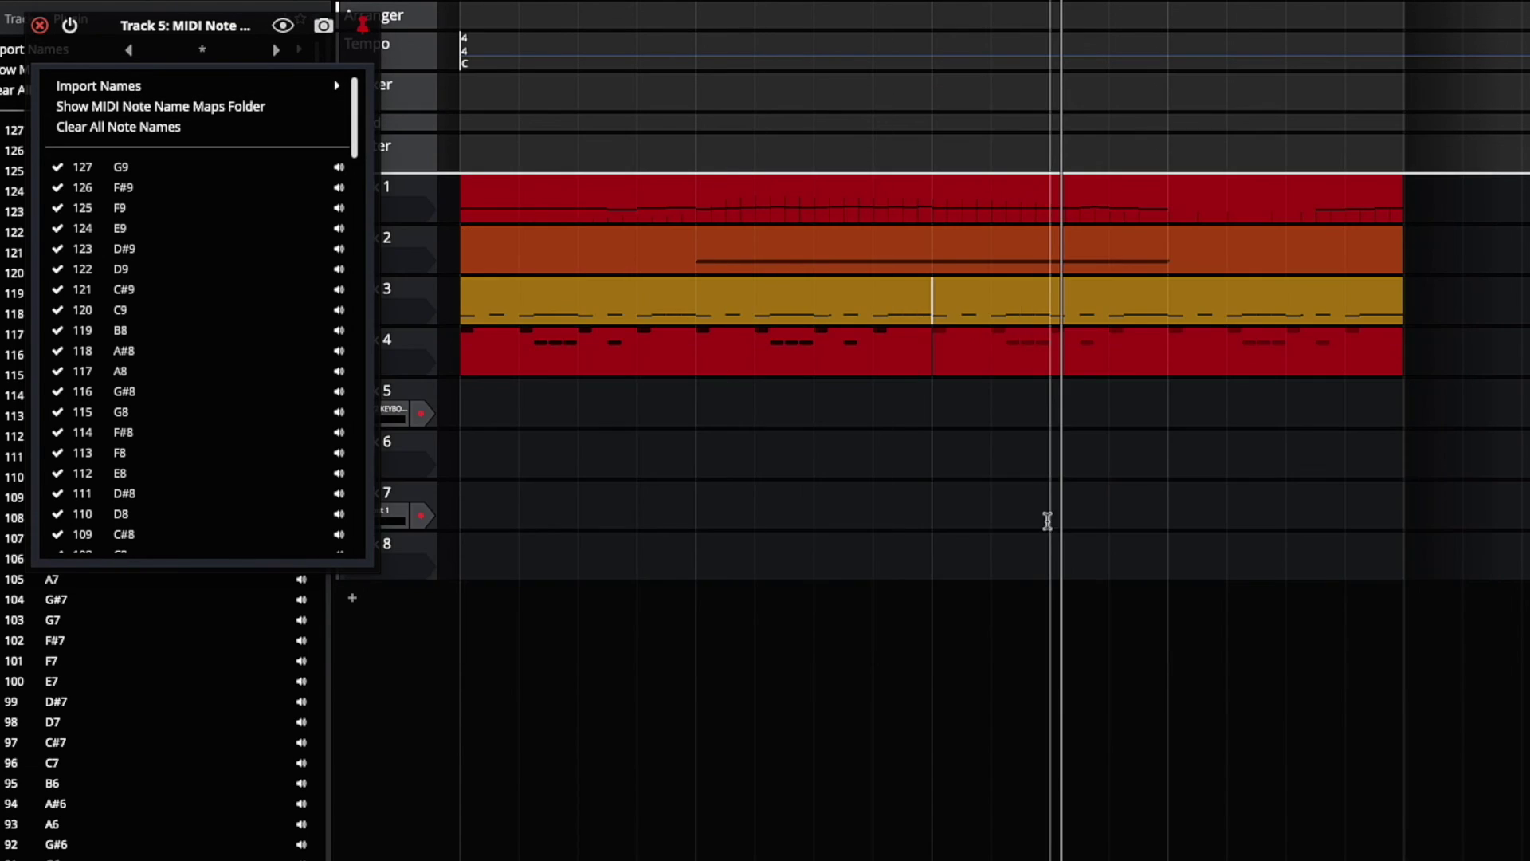
Step: Insert a new step clip on Track 5 and move it to start at bar 1
left_click(598, 413)
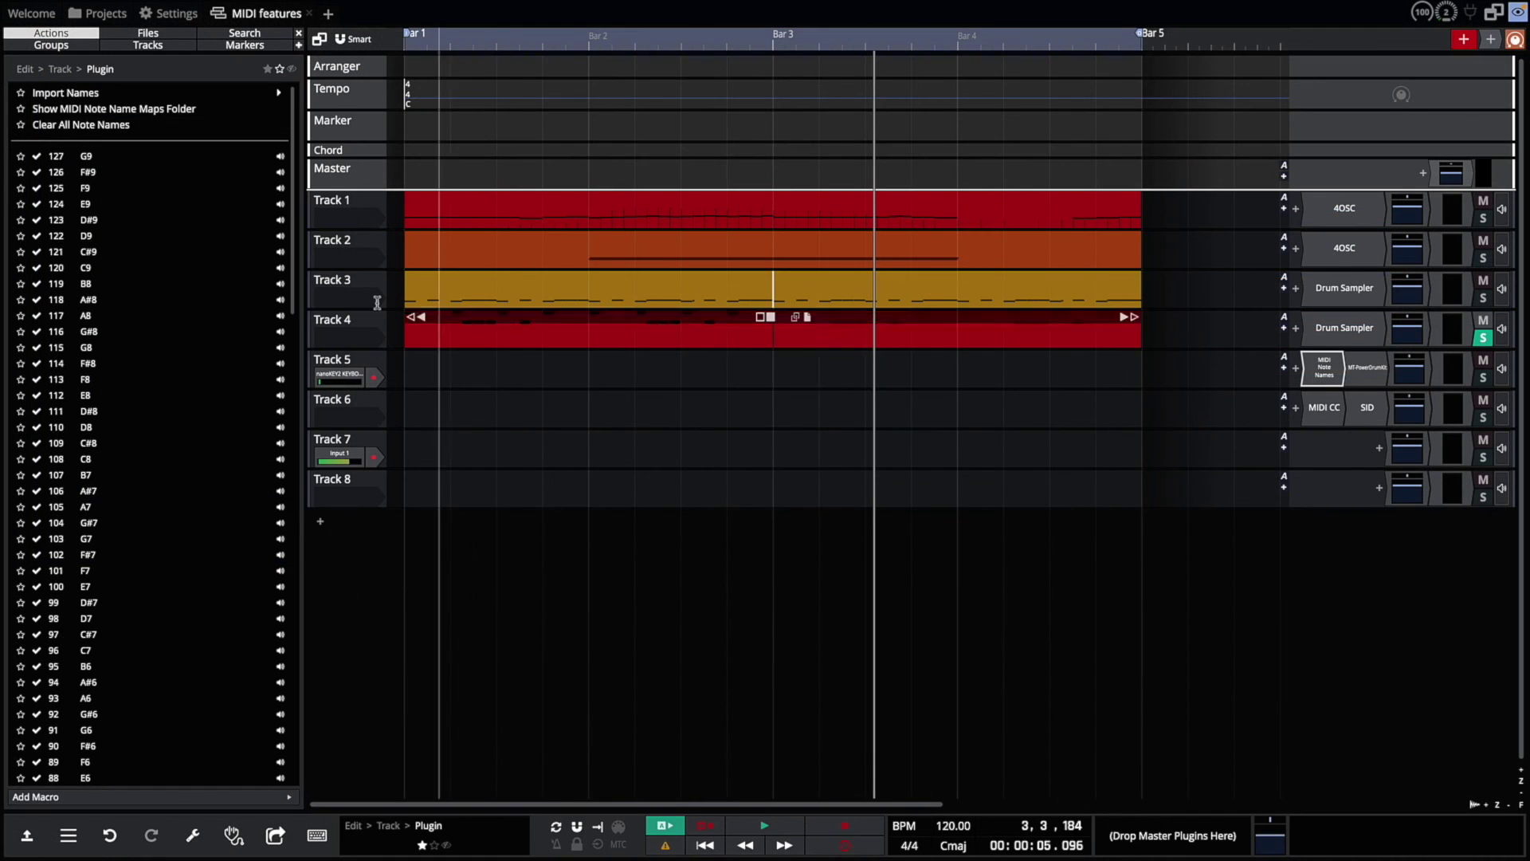
left_click(473, 376)
right_click(472, 376)
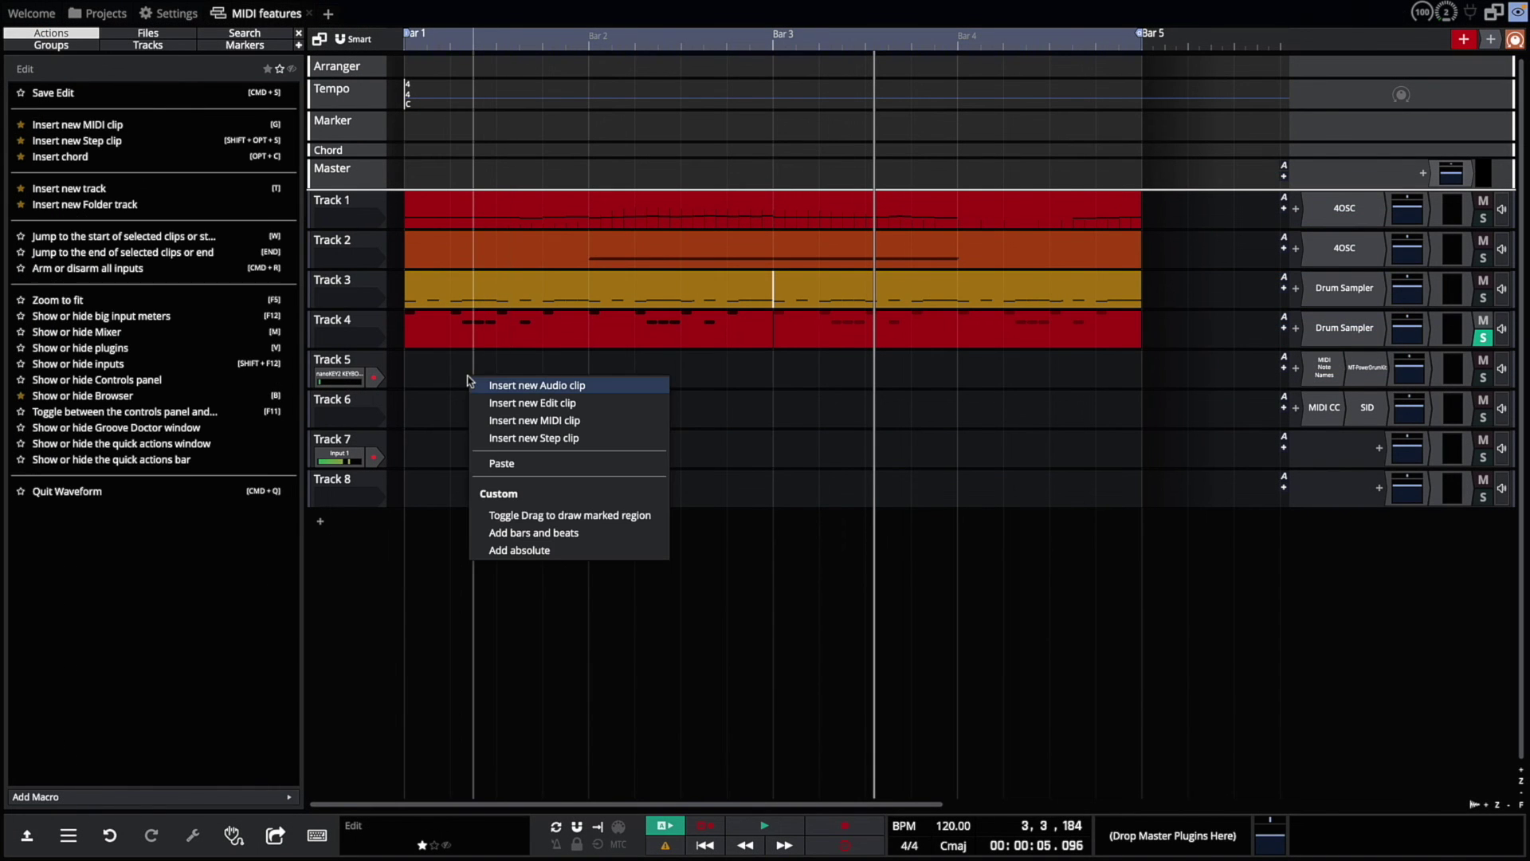
left_click(540, 438)
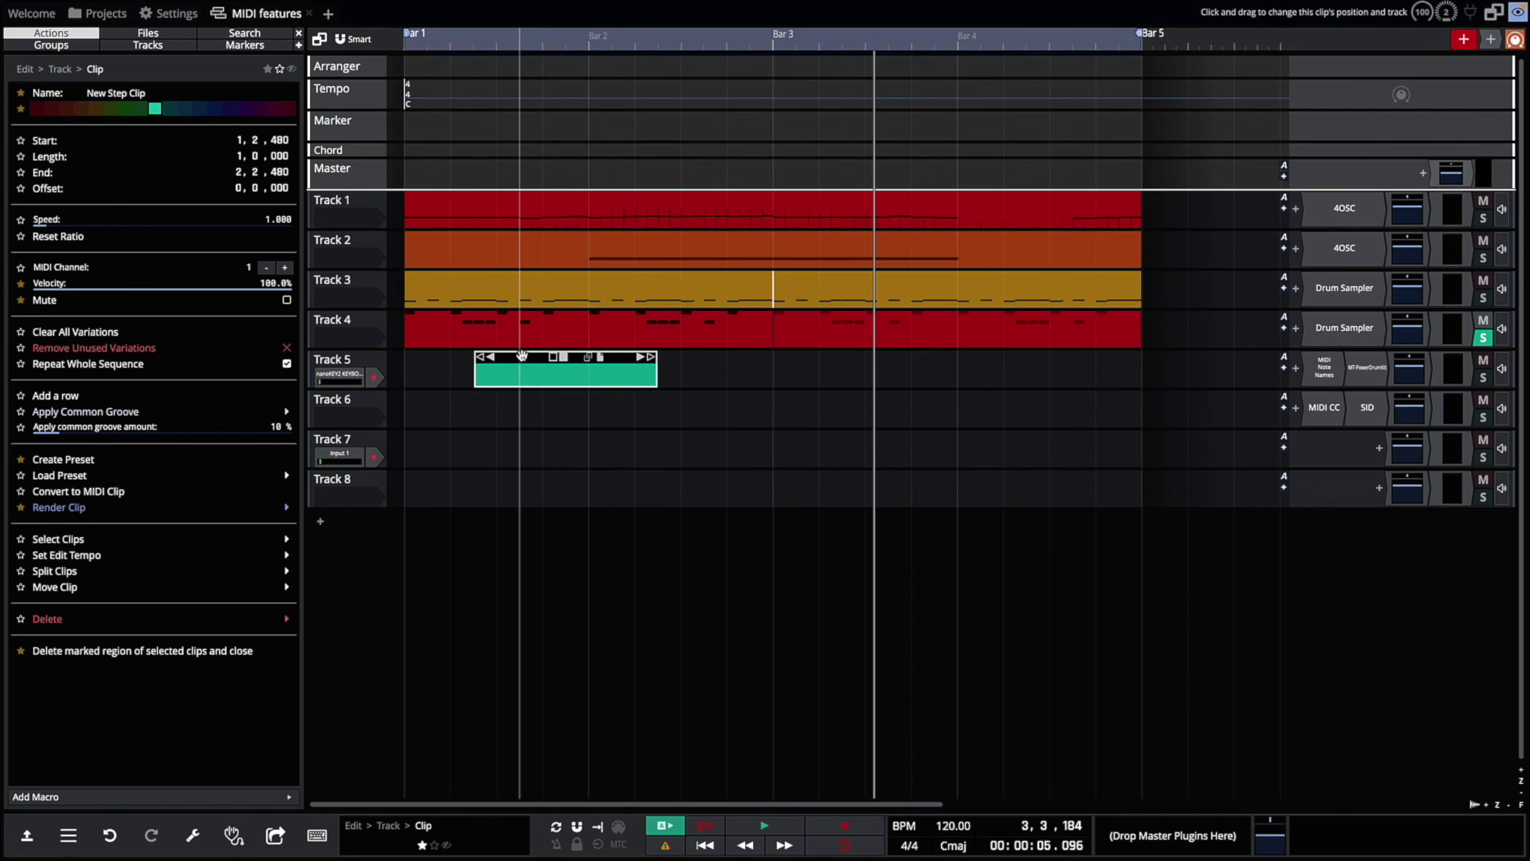
left_click_drag(522, 359, 424, 356)
Step: Open the step clip to check its drum-map rows, hide the probability lane, and close it
double_click(424, 358)
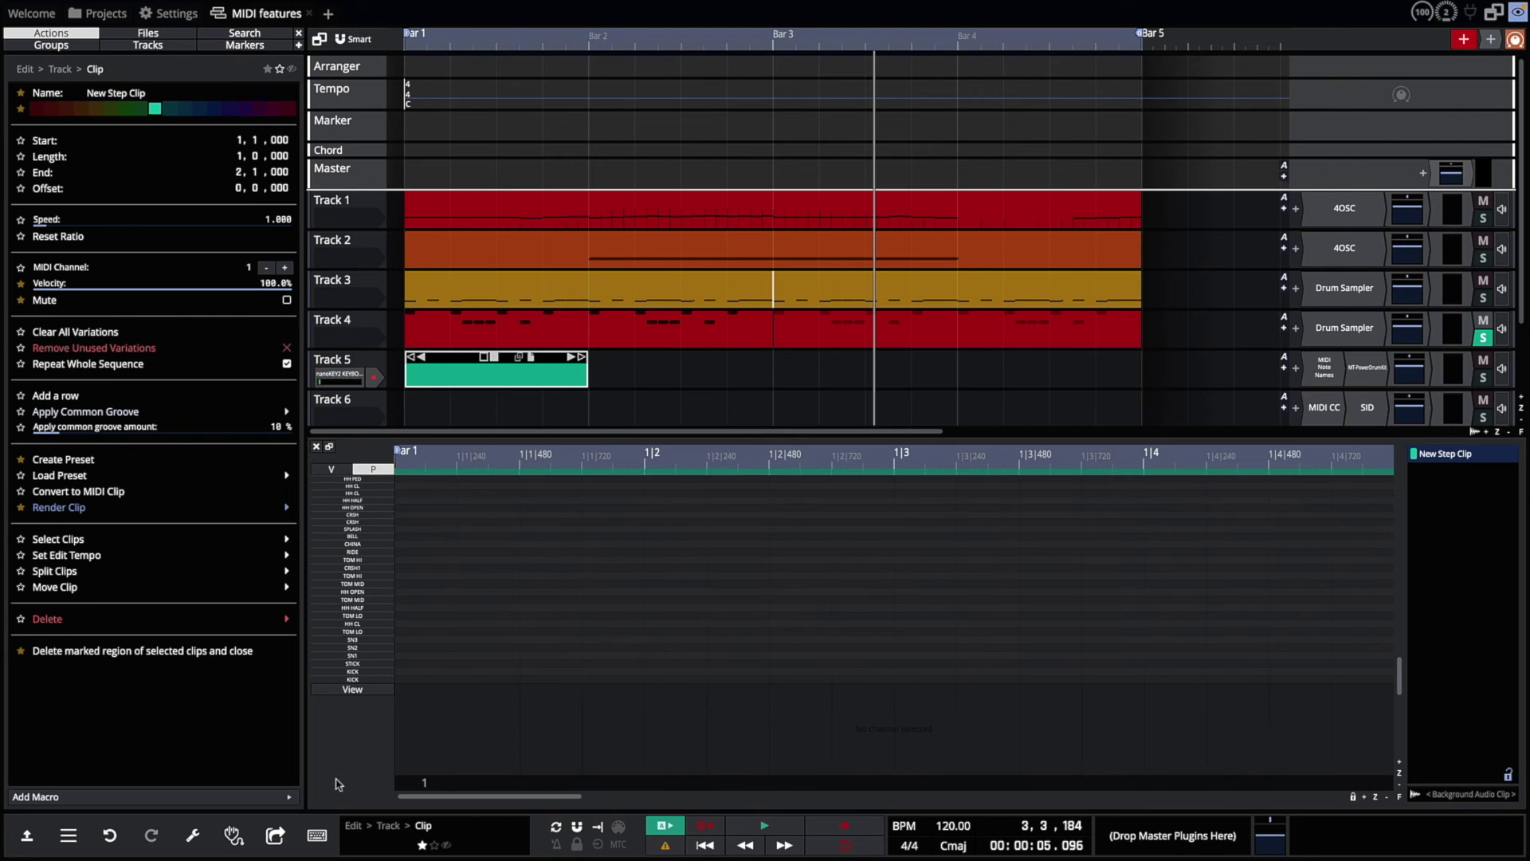
left_click(391, 471)
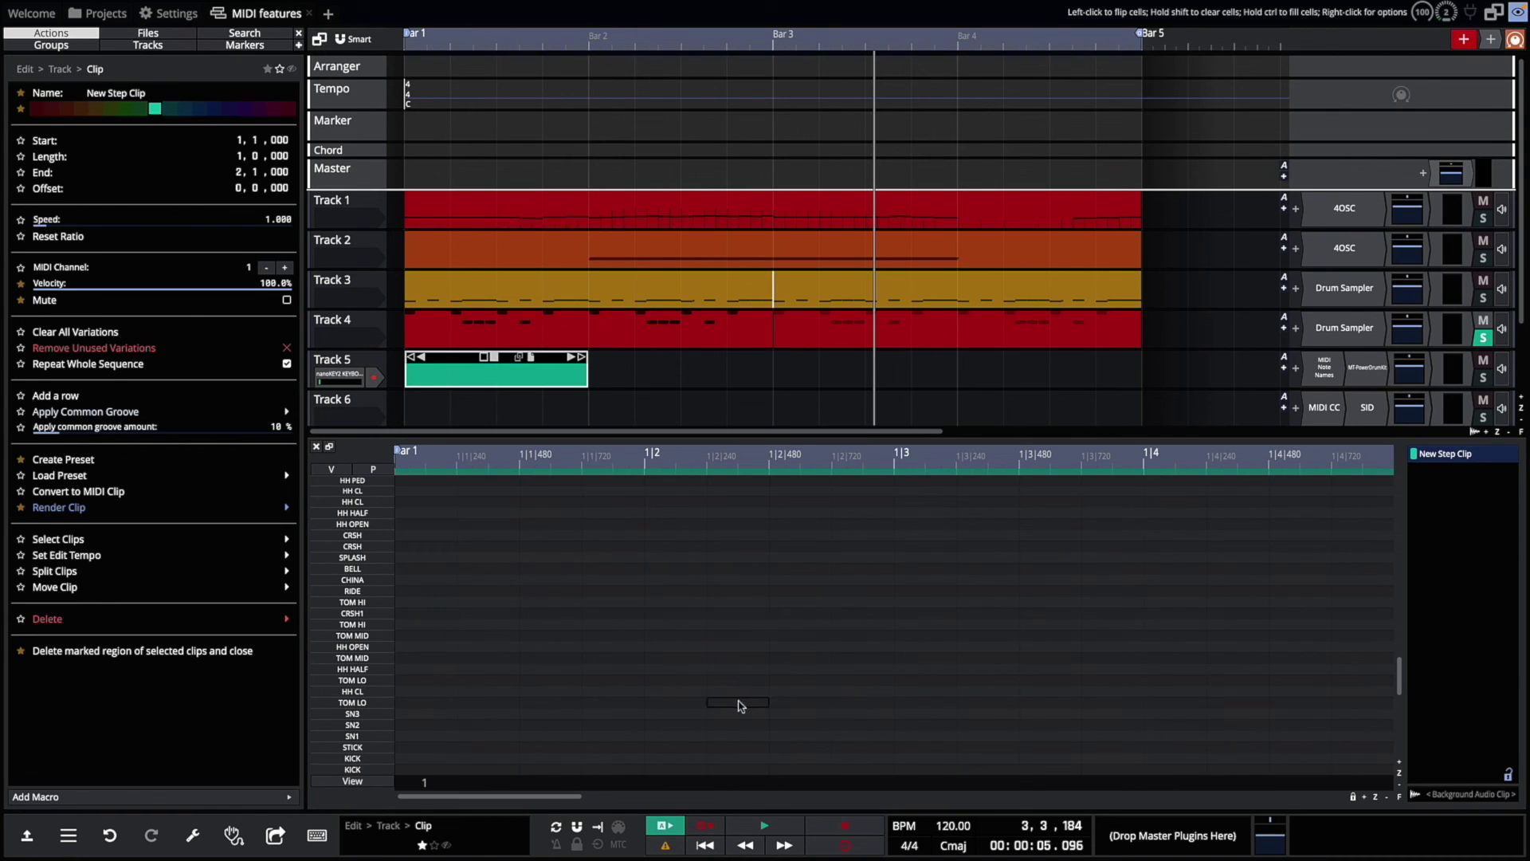
left_click(315, 448)
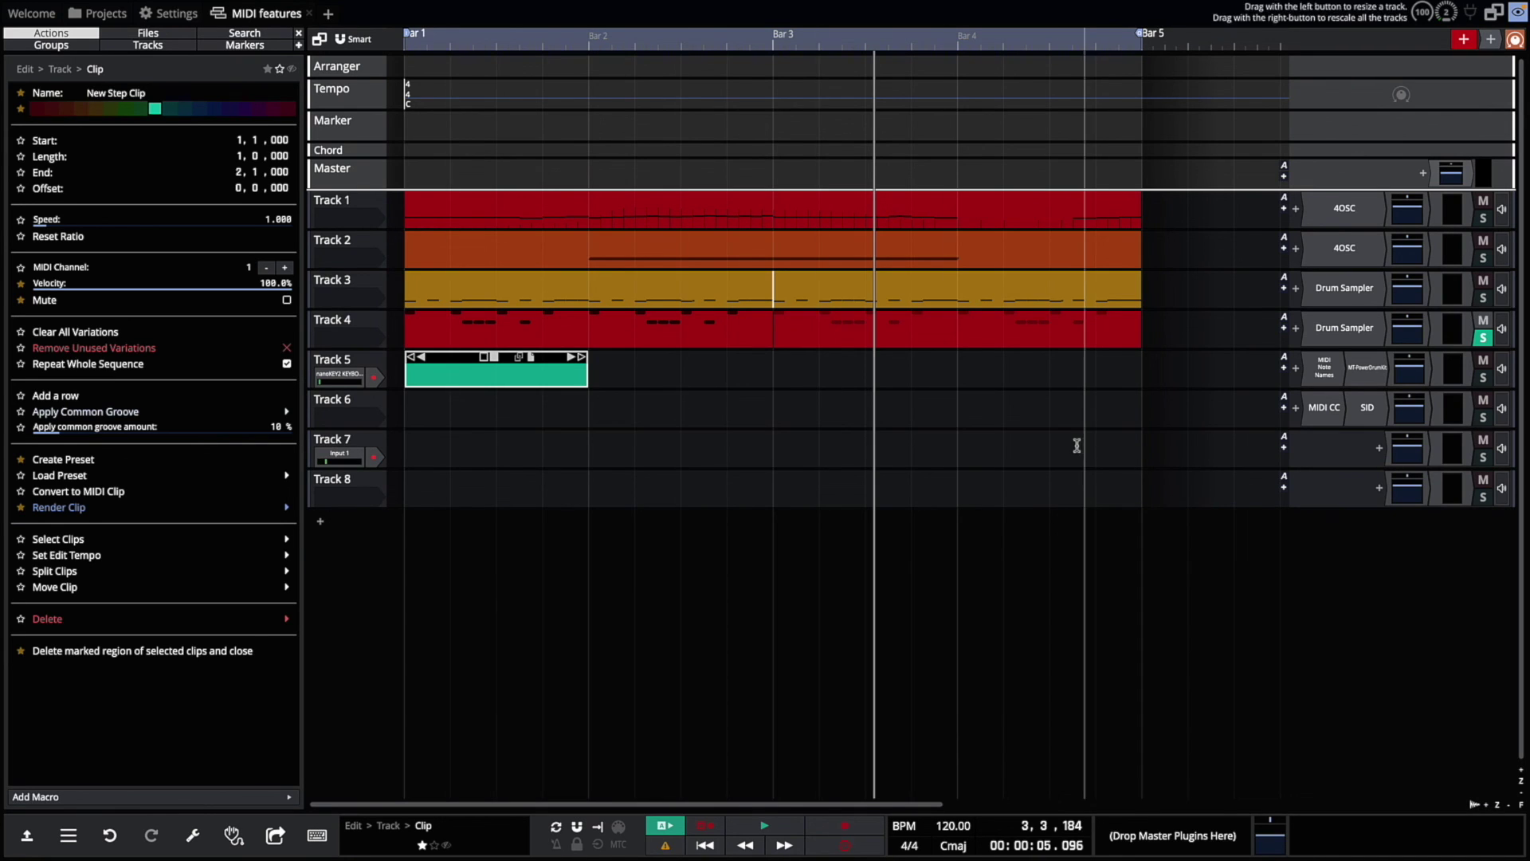
Step: Assign CC 1: Modulation Wheel (coarse) on channel 1 to the MIDI CC plugin's first knob
double_click(1322, 409)
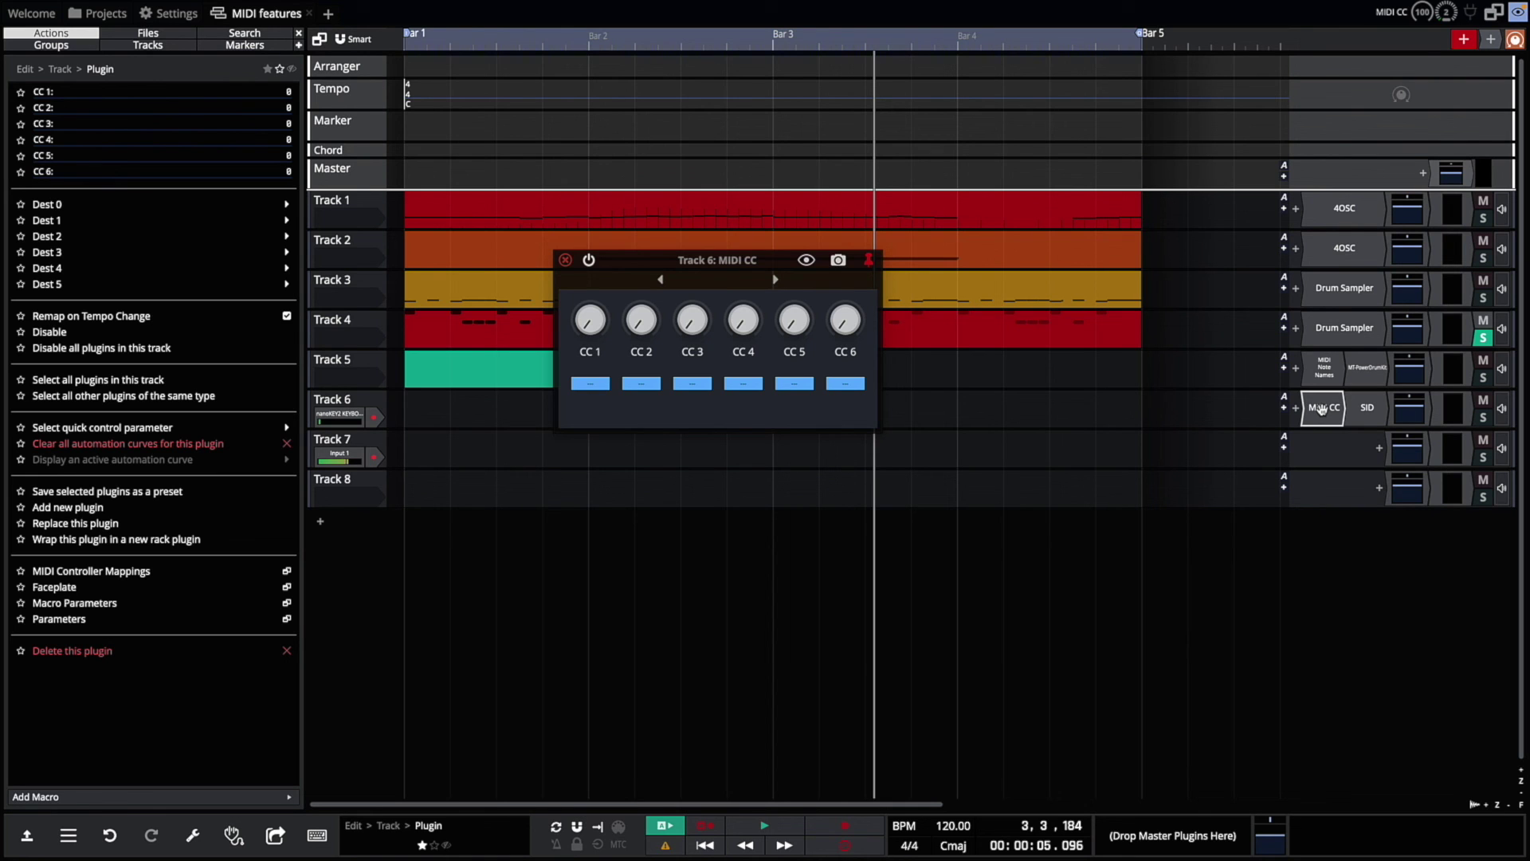
left_click(596, 384)
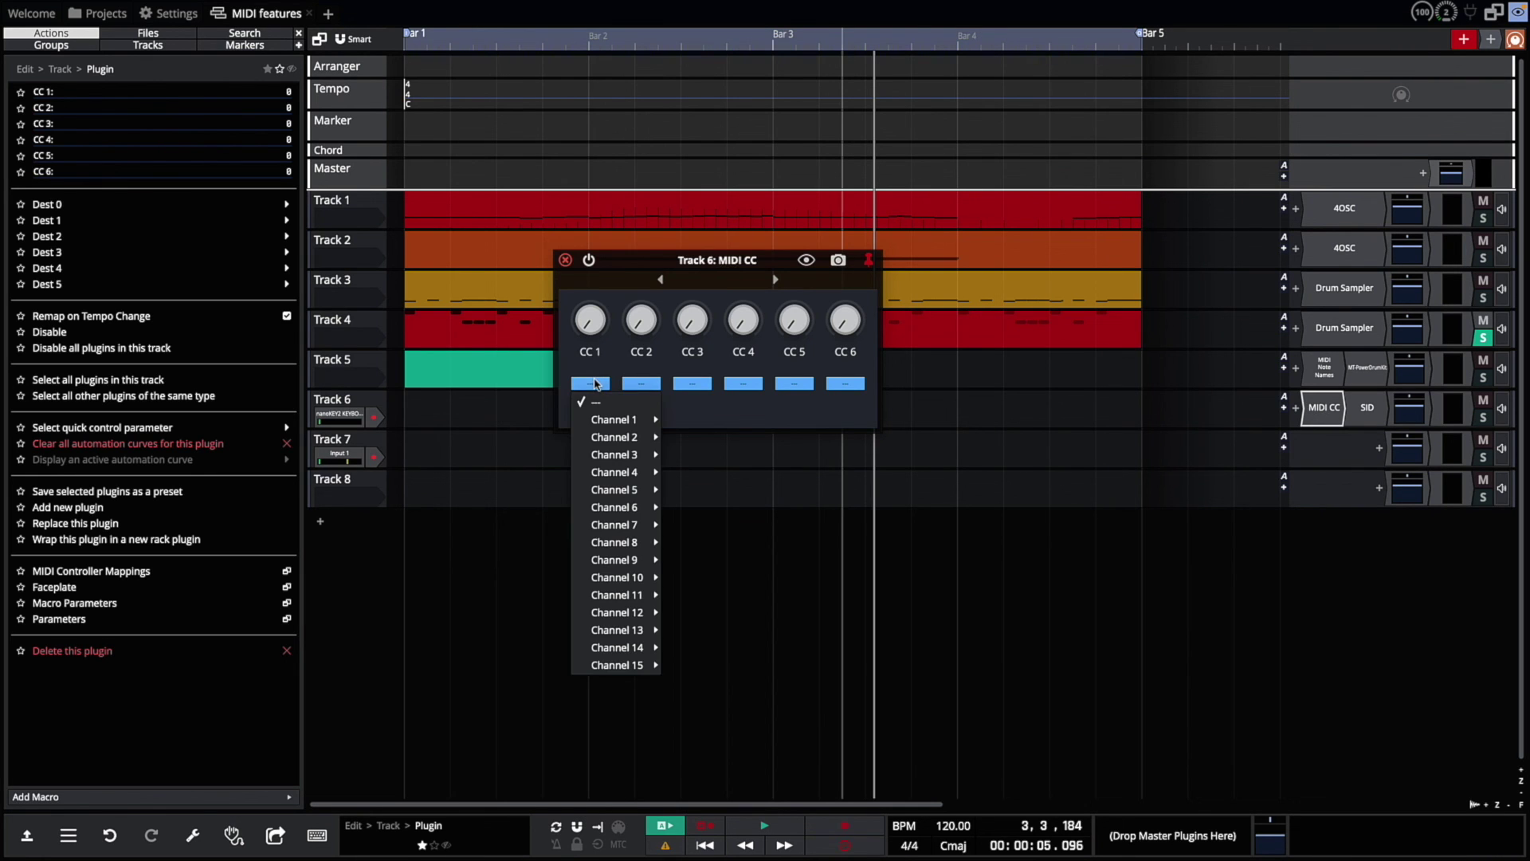
mouse_move(618, 419)
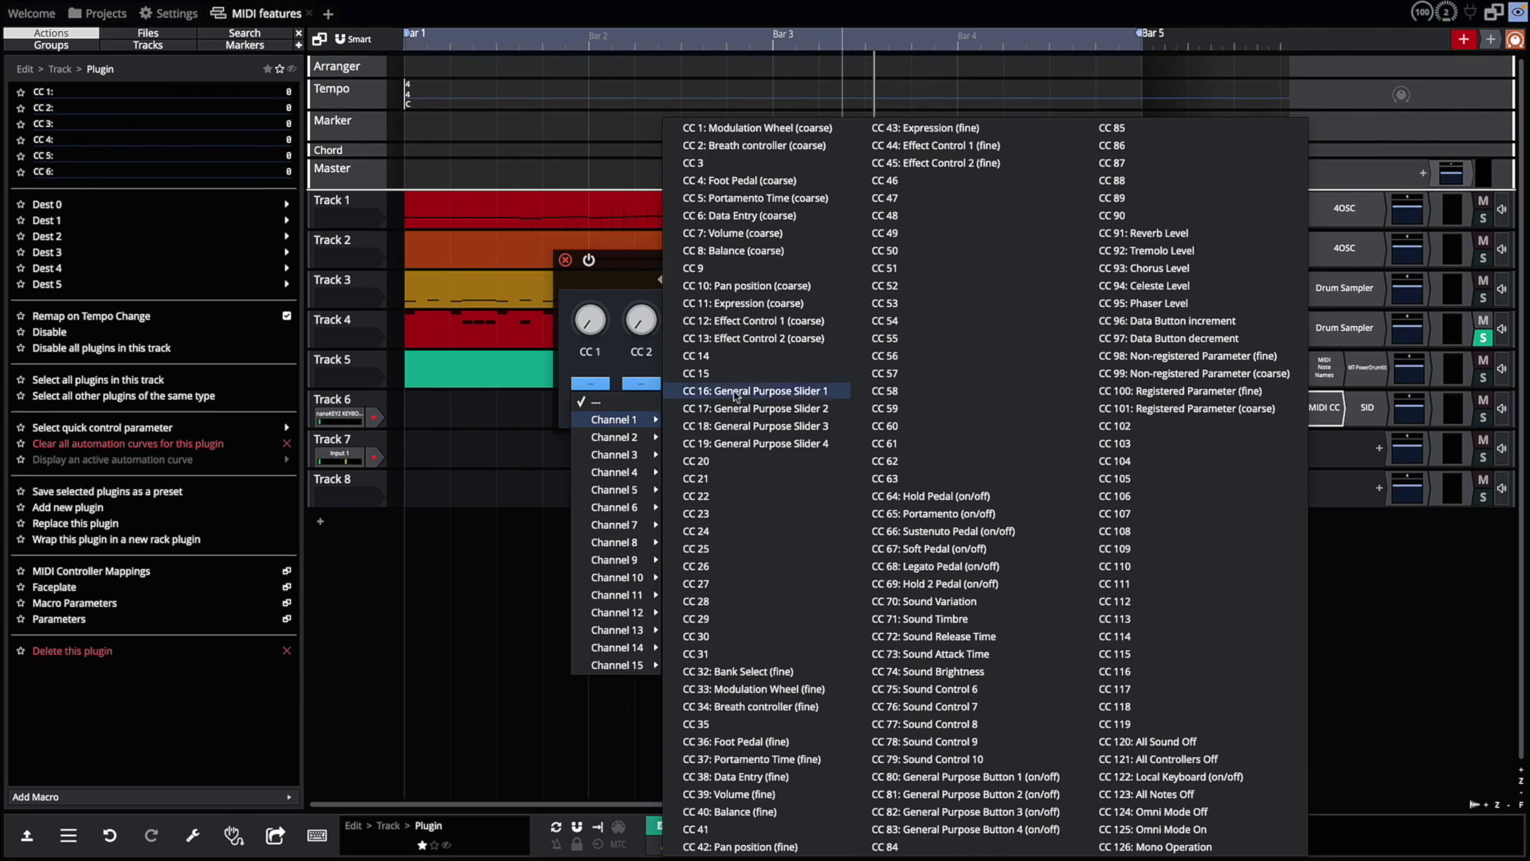
left_click(740, 132)
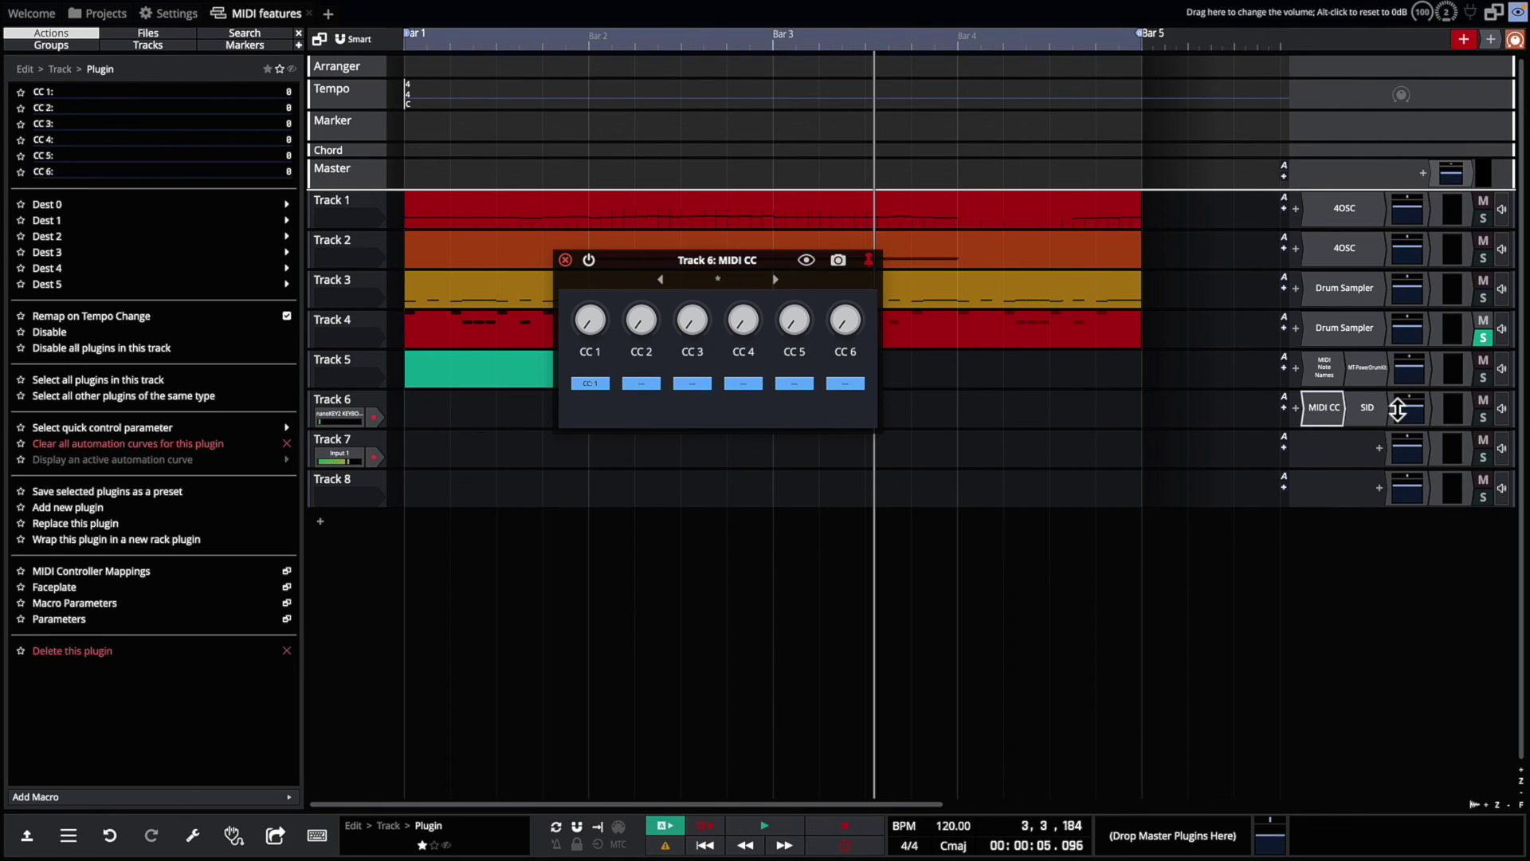
left_click(565, 261)
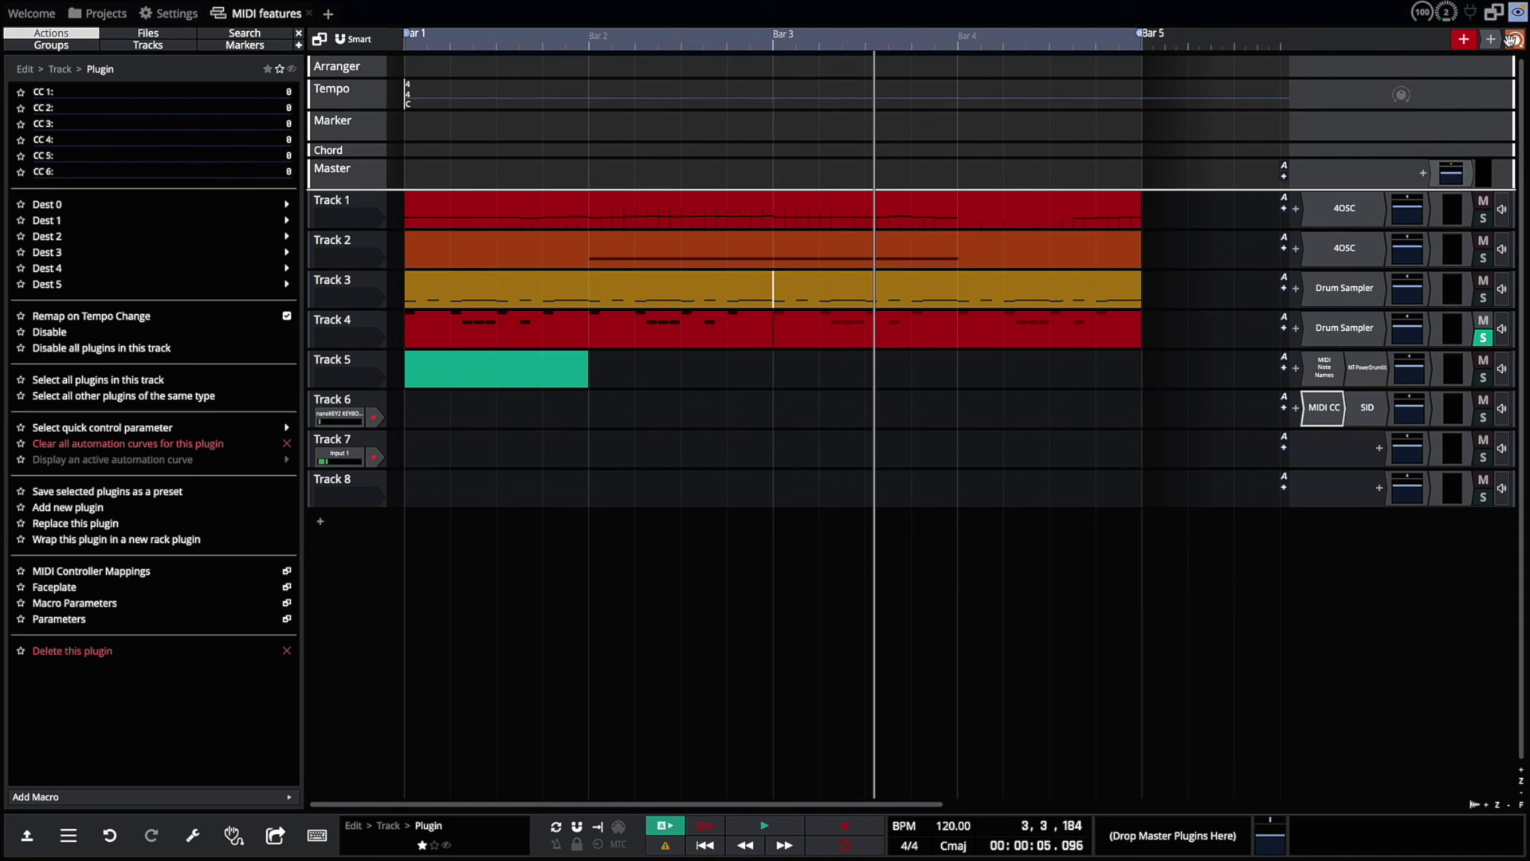
Step: Create a modifier from the MIDI CC plugin and link it to the CC 1 parameter
left_click_drag(1302, 404, 1283, 406)
left_click(1261, 410)
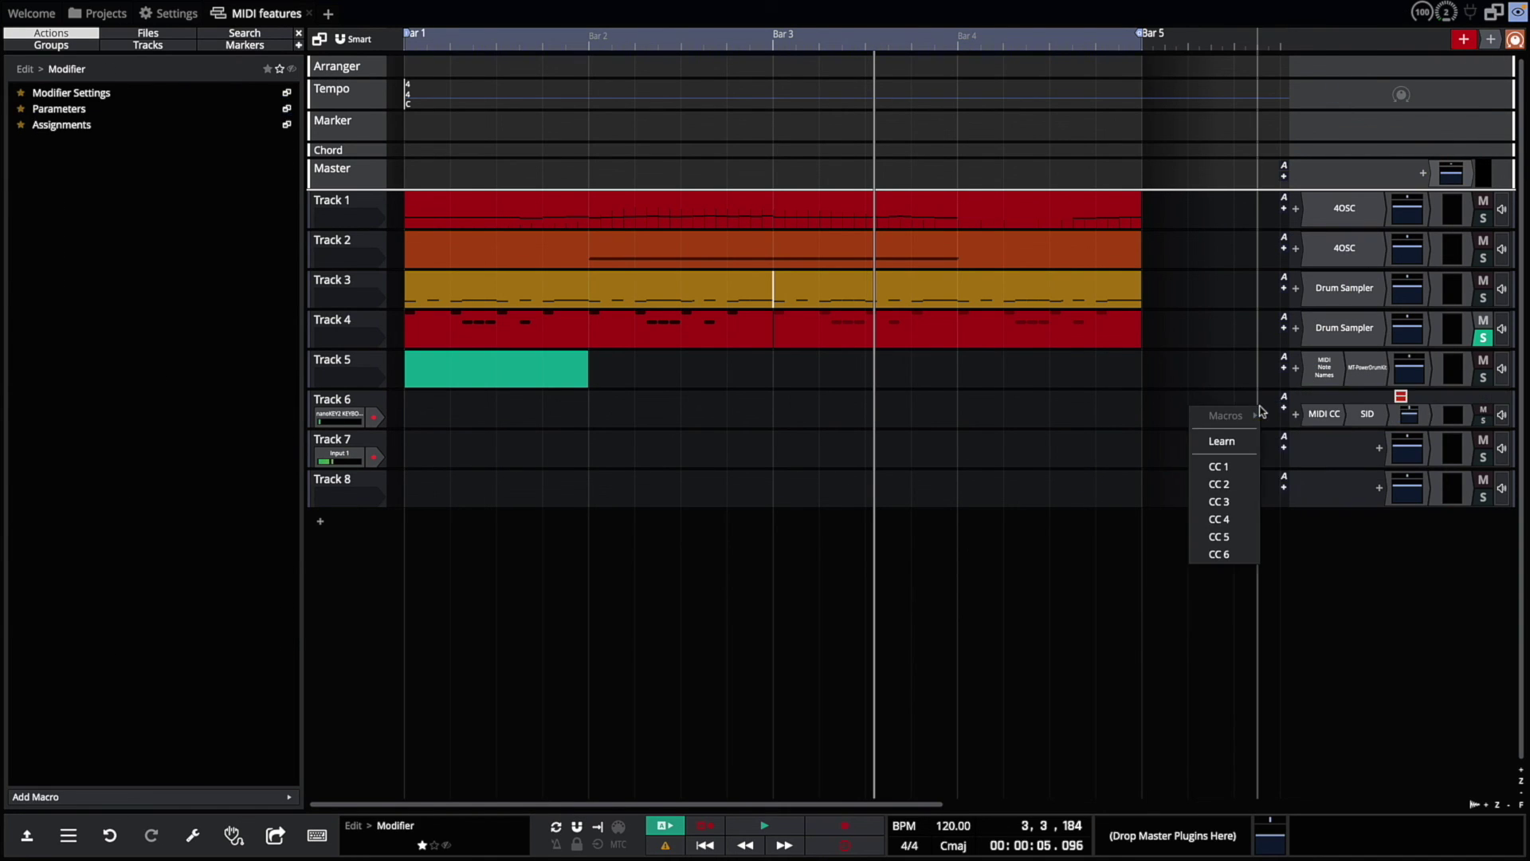
left_click(1232, 466)
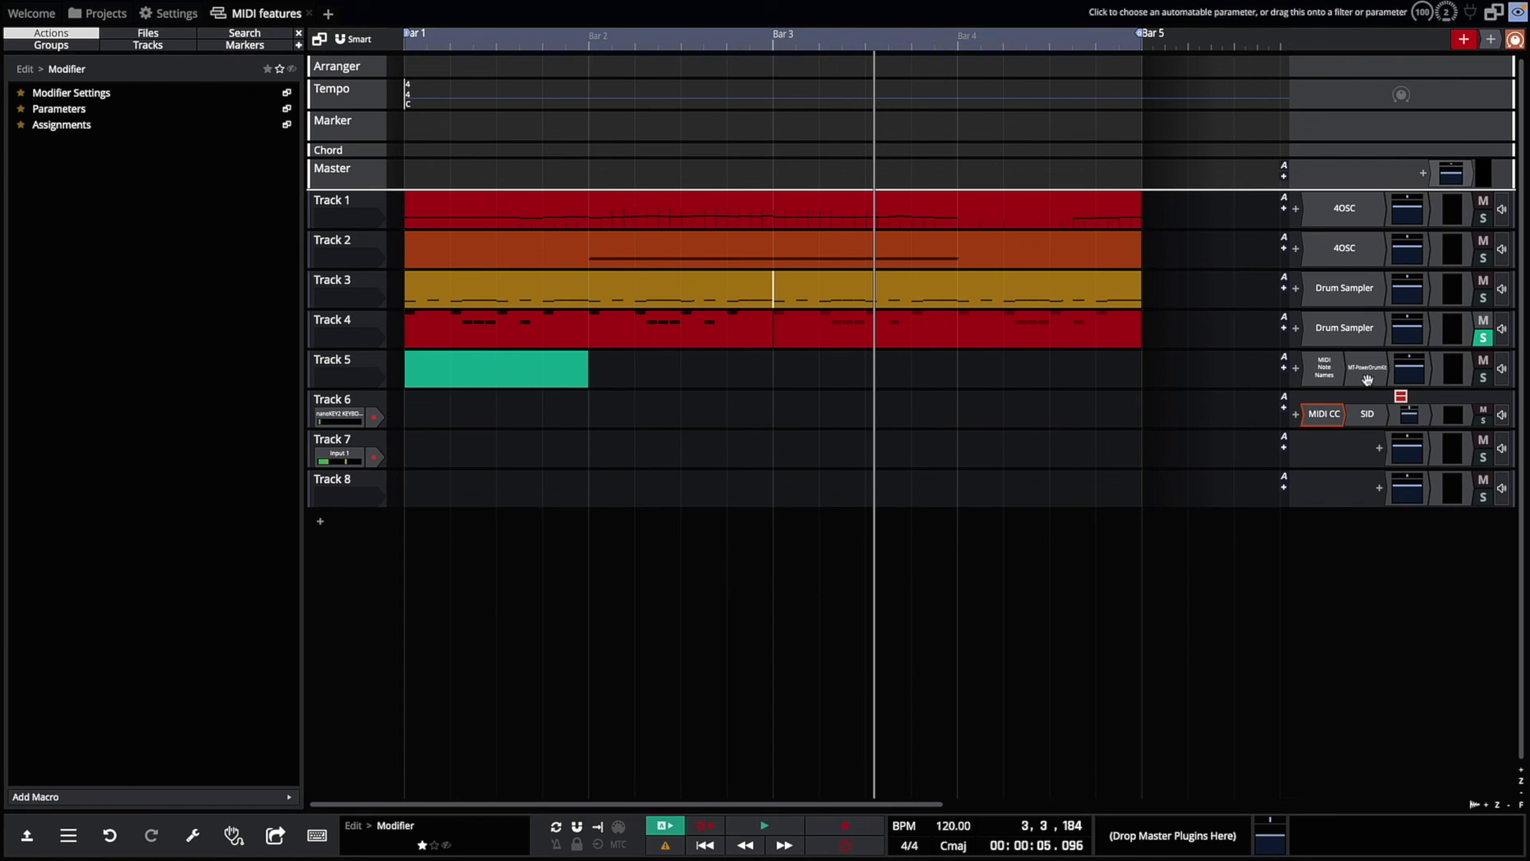